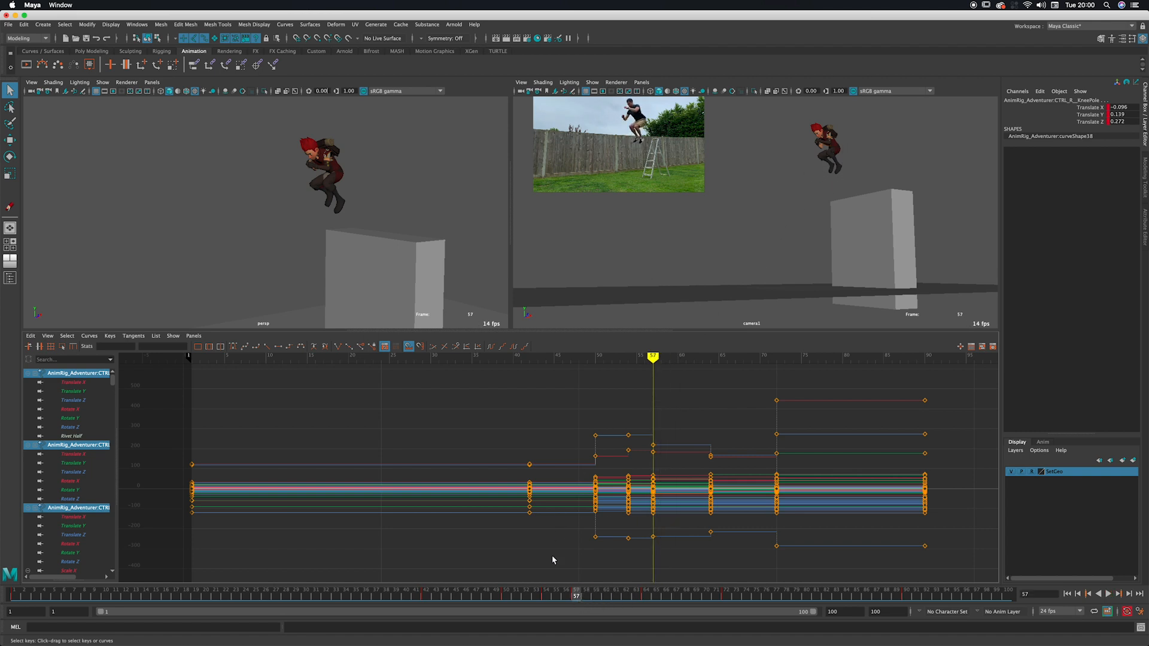
Step: Go to frame 60 and select all members of the AdventurerCtrls set
{"action": "left_click_drag", "start_coordinate": [575, 595], "coordinate": [606, 596]}
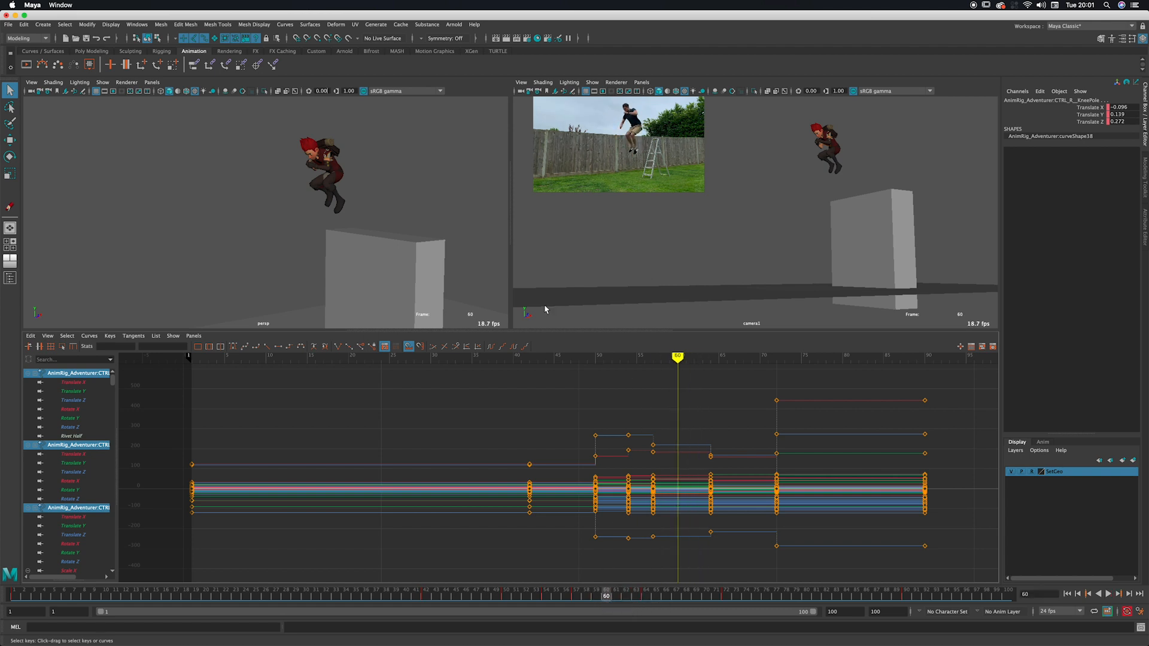
{"action": "left_click_drag", "start_coordinate": [421, 200], "coordinate": [408, 210], "text": "alt"}
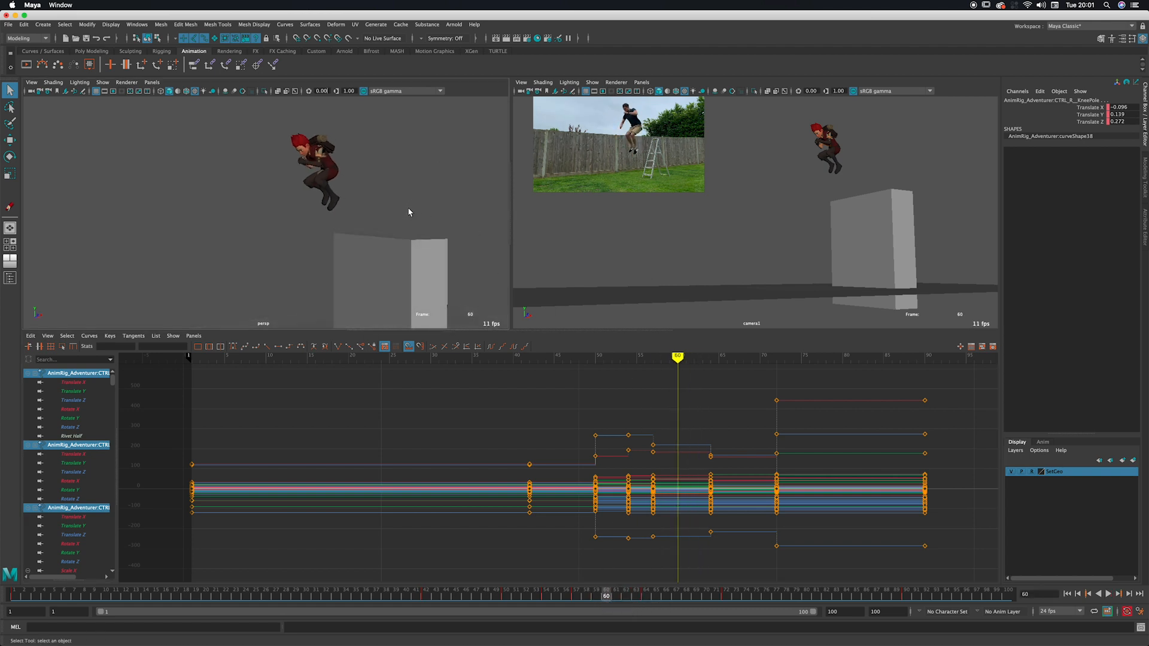
{"action": "left_click", "coordinate": [790, 263]}
{"action": "right_click", "coordinate": [795, 265]}
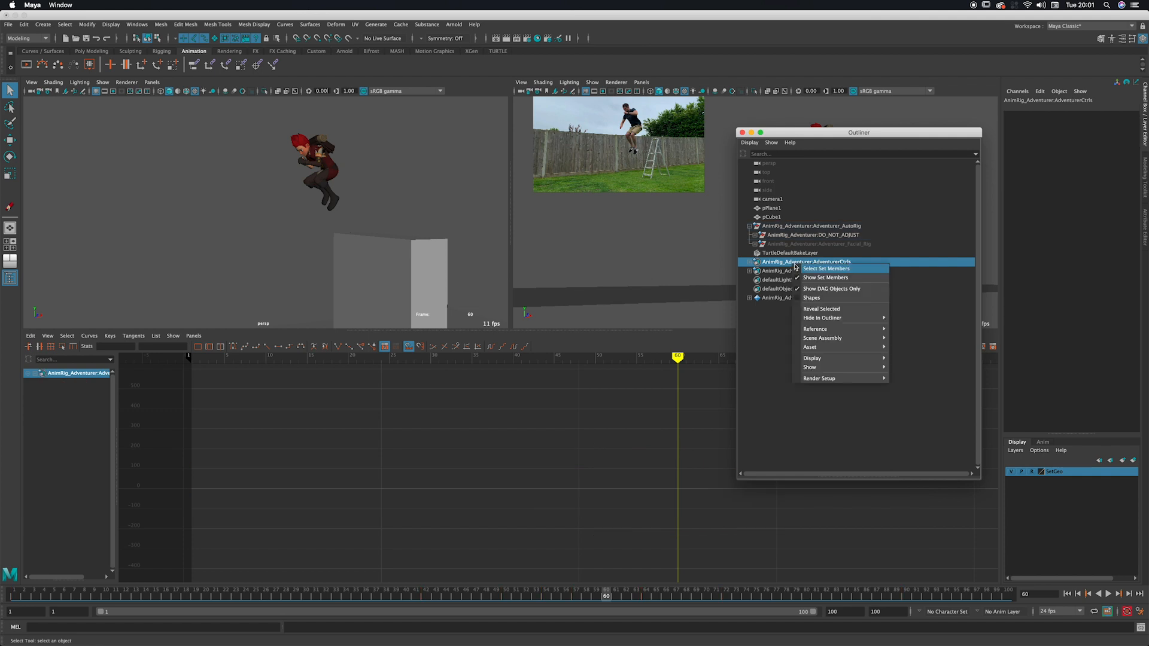
{"action": "left_click", "coordinate": [826, 269]}
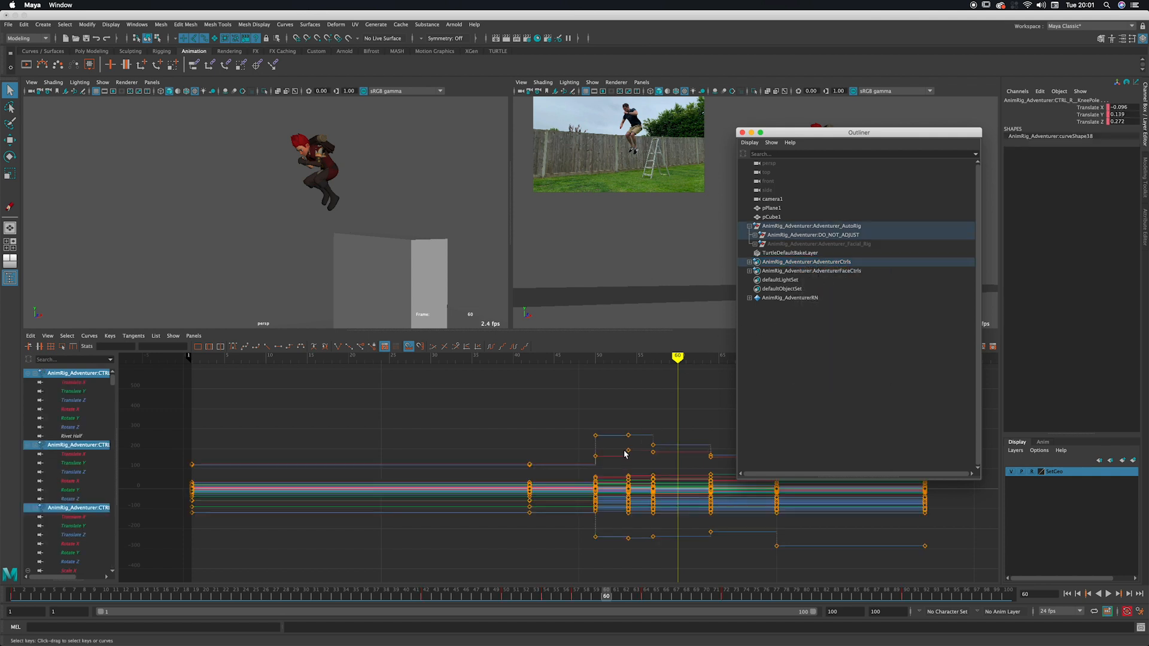
Step: Give all controls' keys at frames 57 and 64 linear tangents and put the Outliner away
{"action": "middle_click_drag", "start_coordinate": [625, 454], "coordinate": [579, 448], "text": "alt"}
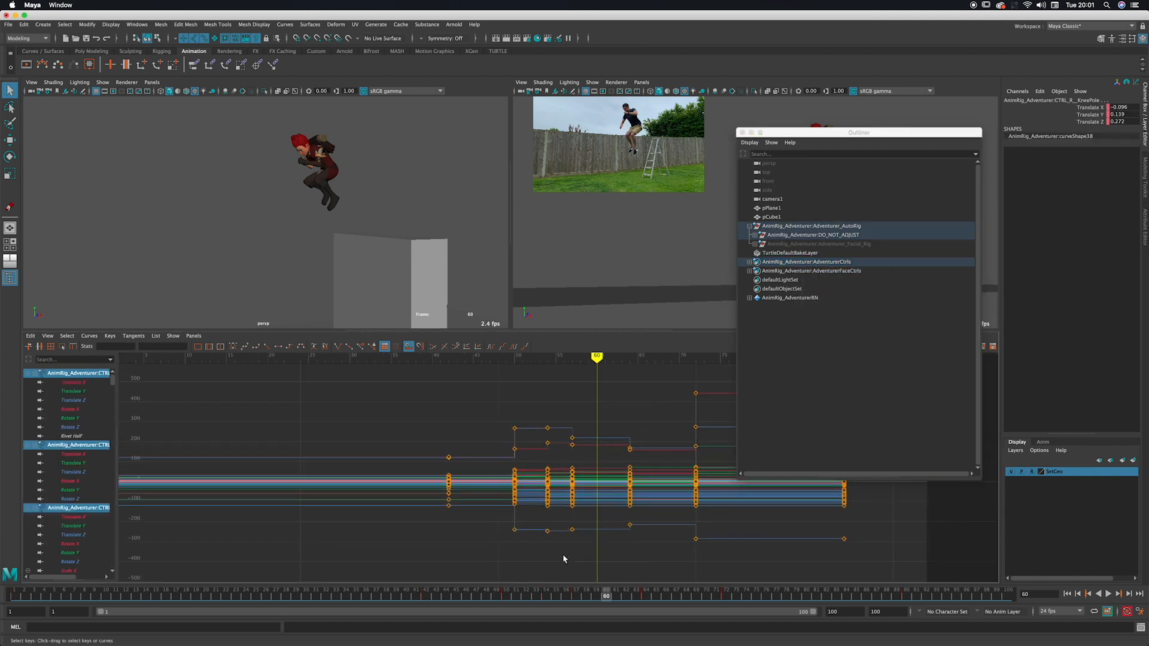
{"action": "left_click_drag", "start_coordinate": [564, 558], "coordinate": [641, 428]}
{"action": "left_click", "coordinate": [268, 347]}
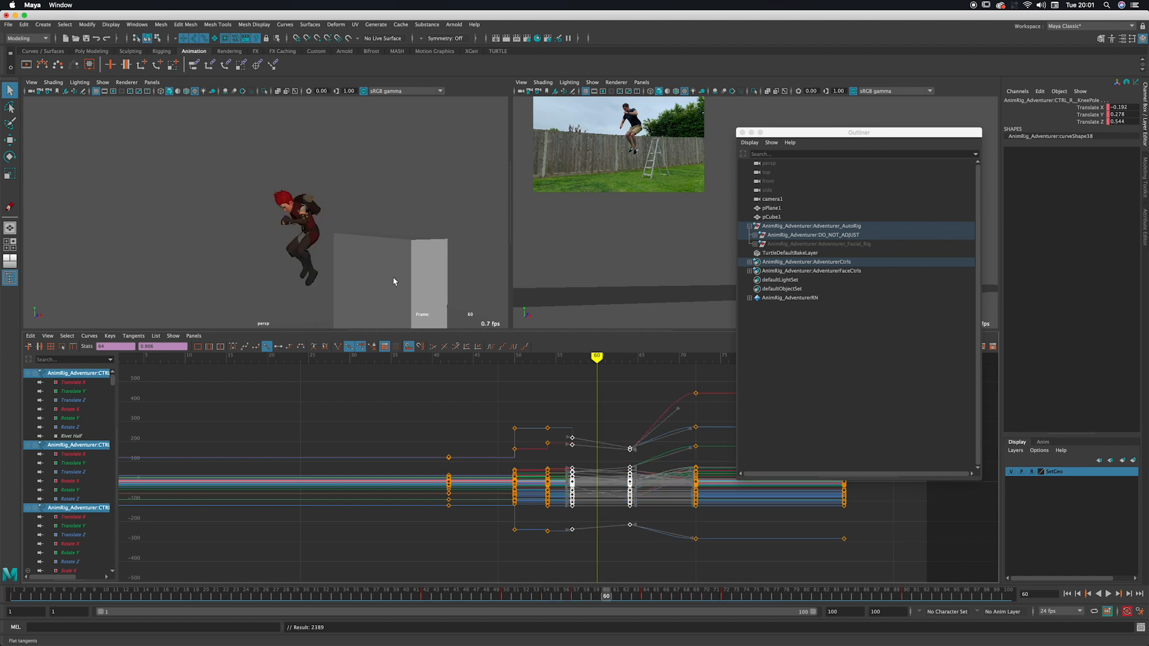
{"action": "left_click", "coordinate": [751, 133]}
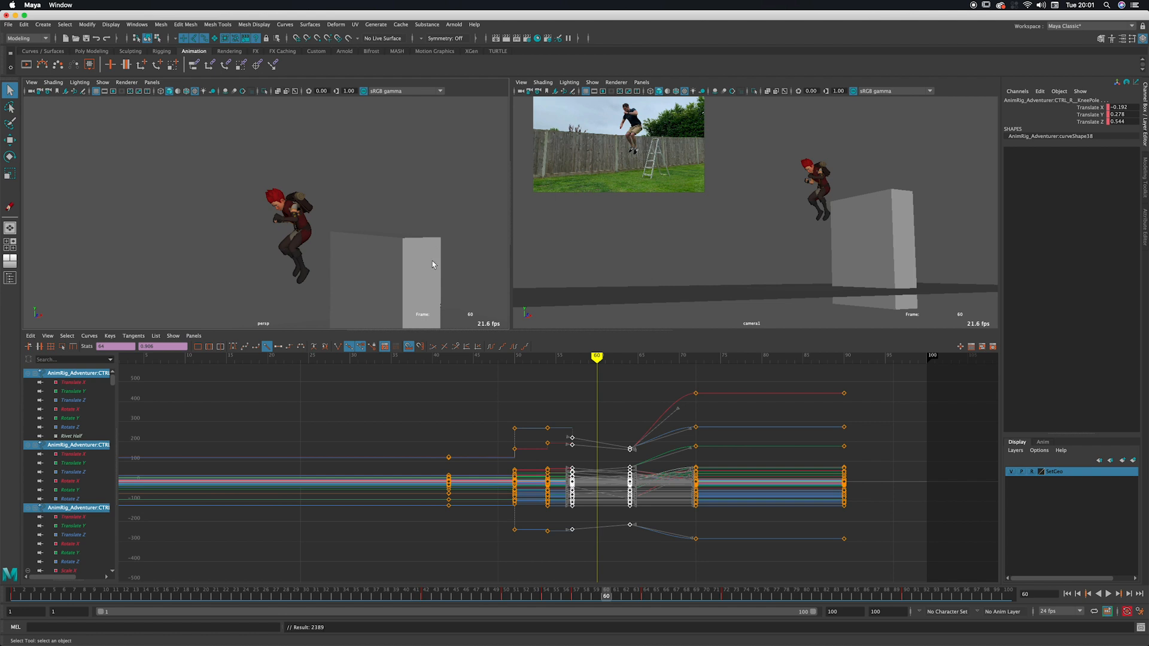
Step: Key all controls at frame 60 and return the keys at frames 57 and 64 to stepped tangents
{"action": "key", "text": "s"}
{"action": "left_click_drag", "start_coordinate": [441, 243], "coordinate": [421, 238], "text": "alt"}
{"action": "mouse_move", "coordinate": [421, 238]}
{"action": "middle_mouse_down", "text": "alt"}
{"action": "mouse_move", "coordinate": [448, 205]}
{"action": "mouse_move", "coordinate": [408, 228]}
{"action": "middle_mouse_up", "text": "alt"}
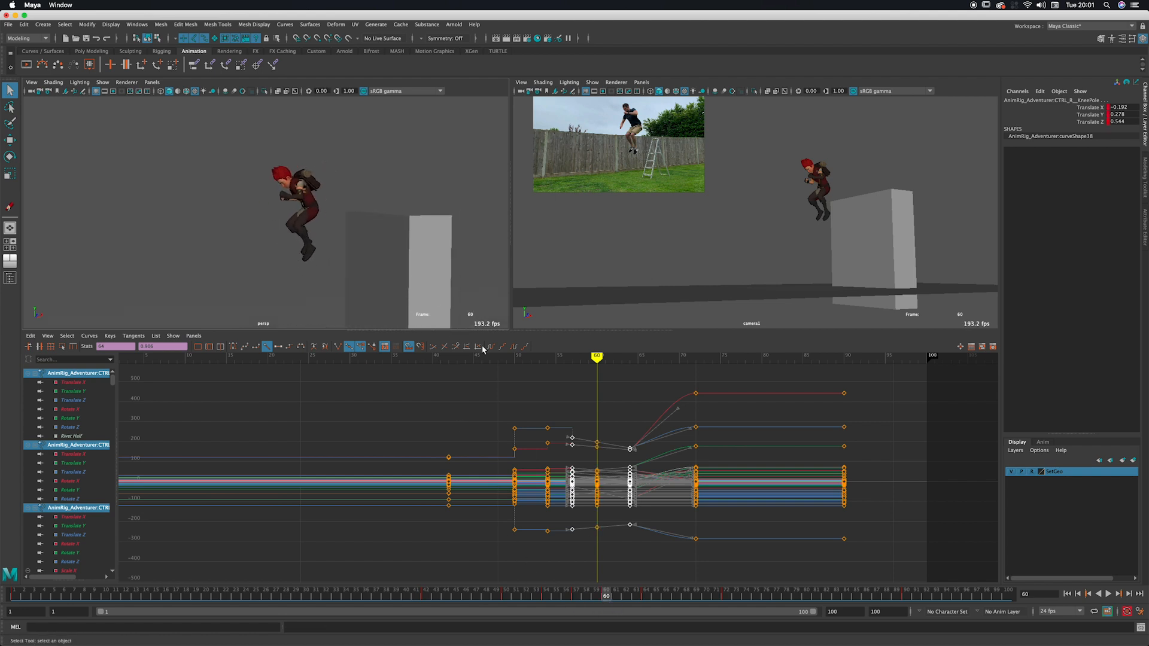
{"action": "left_click", "coordinate": [290, 347]}
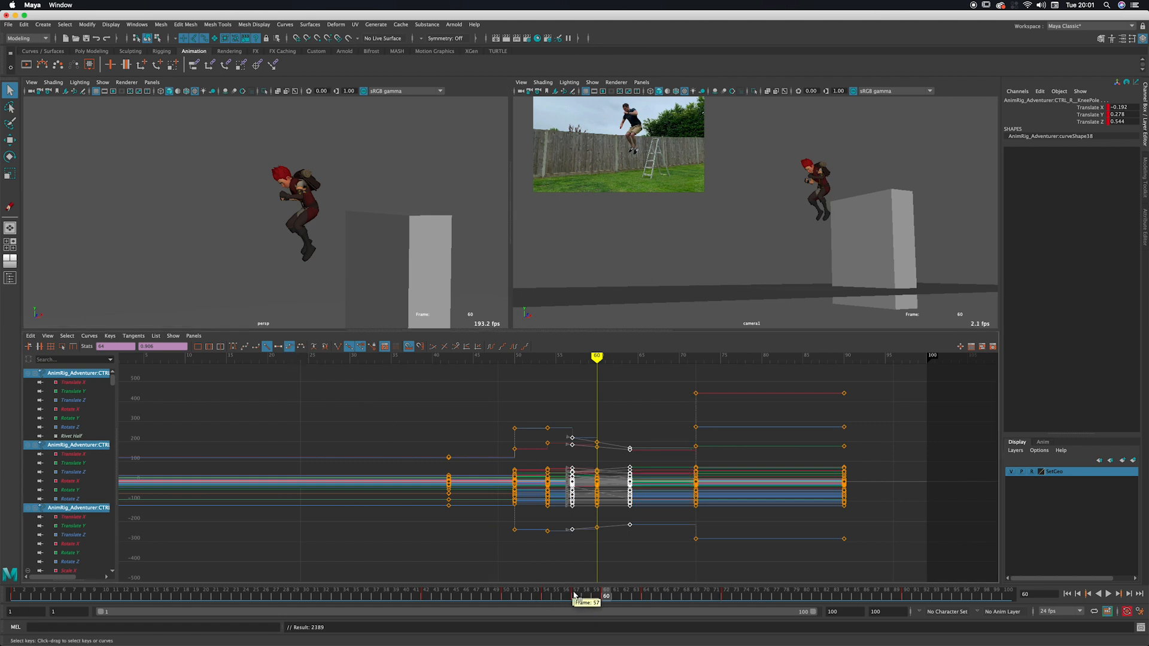
Step: Scrub between frames 57 and 60 to compare the new in-between pose with the reference footage
{"action": "left_click_drag", "start_coordinate": [576, 597], "coordinate": [607, 597]}
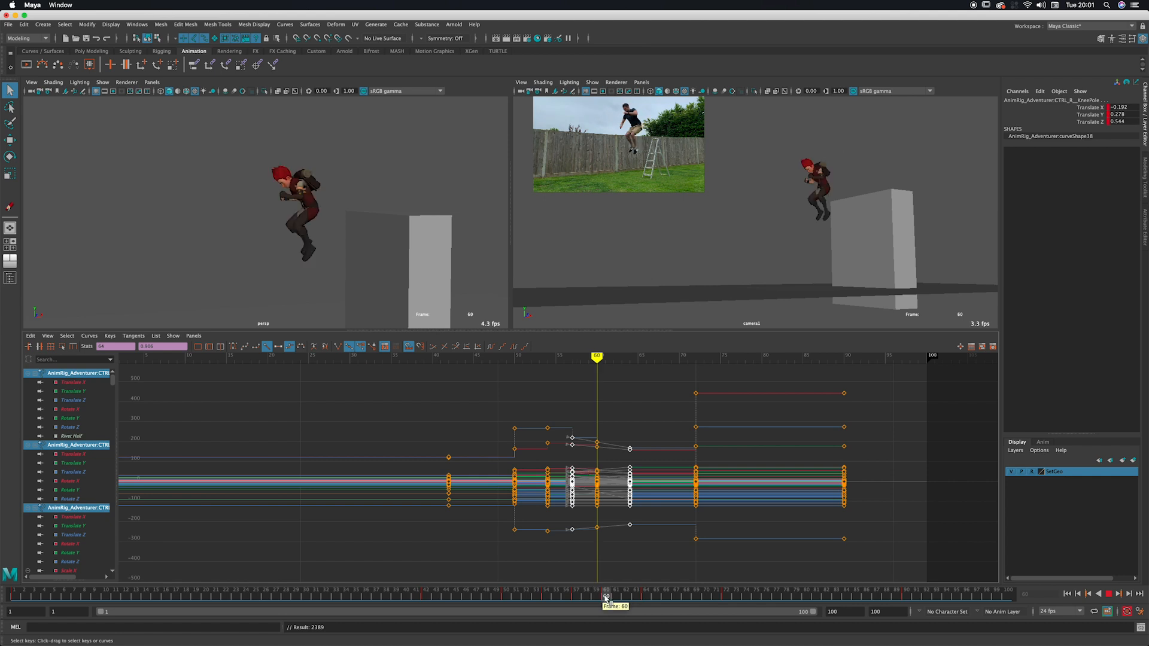
{"action": "left_click", "coordinate": [597, 598]}
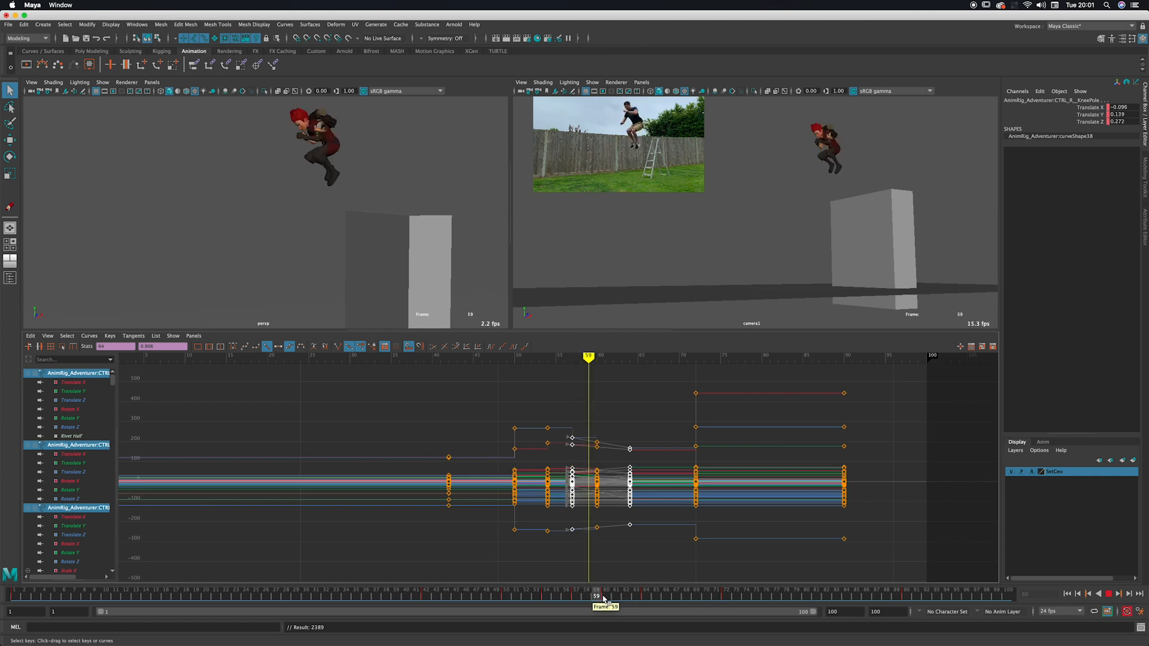
{"action": "left_click", "coordinate": [603, 598]}
{"action": "mouse_move", "coordinate": [582, 439]}
{"action": "left_mouse_down"}
{"action": "mouse_move", "coordinate": [628, 443]}
{"action": "mouse_move", "coordinate": [575, 445]}
{"action": "left_mouse_up"}
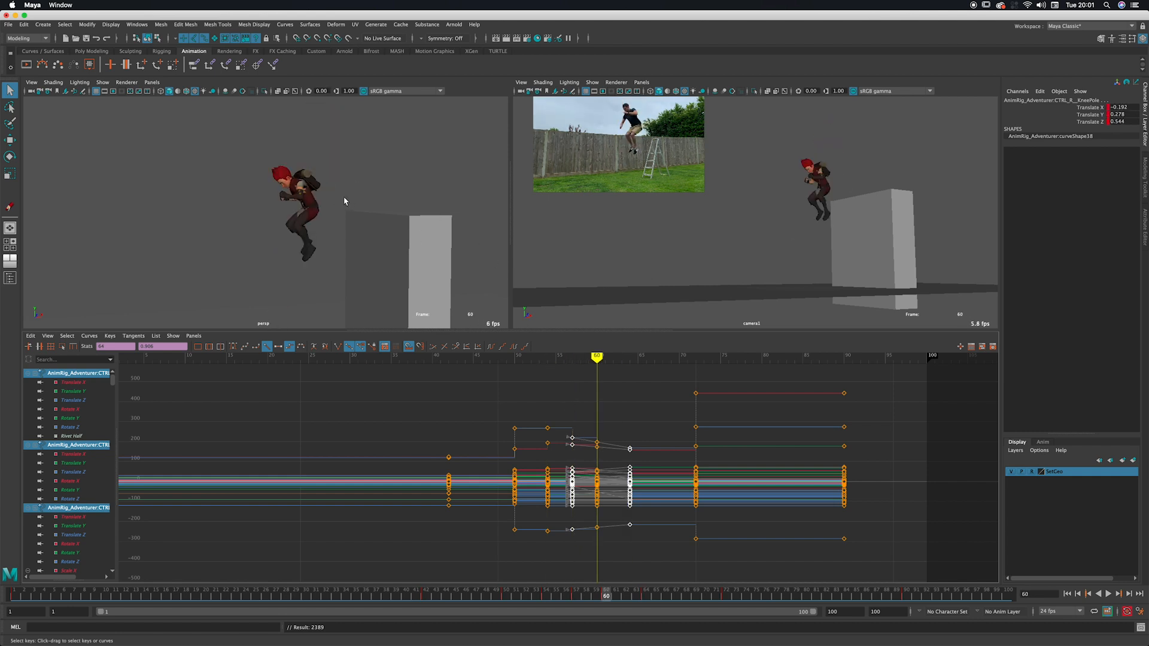
Step: Raise the character's body control at frame 60 to a Translate Y of about 16.083 and key it
{"action": "mouse_move", "coordinate": [317, 224]}
{"action": "left_mouse_down", "text": "alt"}
{"action": "mouse_move", "coordinate": [339, 197]}
{"action": "mouse_move", "coordinate": [315, 217]}
{"action": "left_mouse_up", "text": "alt"}
{"action": "left_click", "coordinate": [301, 217]}
{"action": "right_click_drag", "start_coordinate": [275, 232], "coordinate": [397, 207], "text": "alt"}
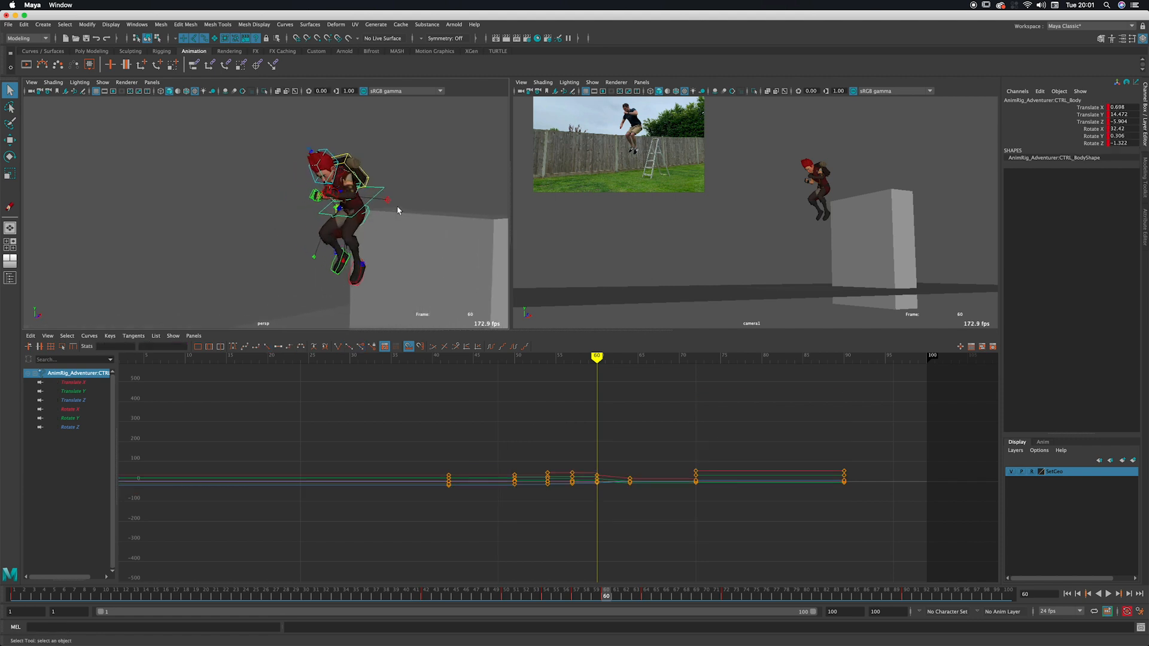
{"action": "left_click_drag", "start_coordinate": [398, 210], "coordinate": [370, 181], "text": "alt"}
{"action": "key", "text": "w"}
{"action": "key", "text": "s"}
Step: Flip back and forth through the keyed poses from frame 50 to 64 to judge the body's arc
{"action": "key", "text": "comma"}
{"action": "key", "text": "comma"}
{"action": "key", "text": "comma"}
{"action": "key", "text": "period"}
{"action": "key", "text": "period"}
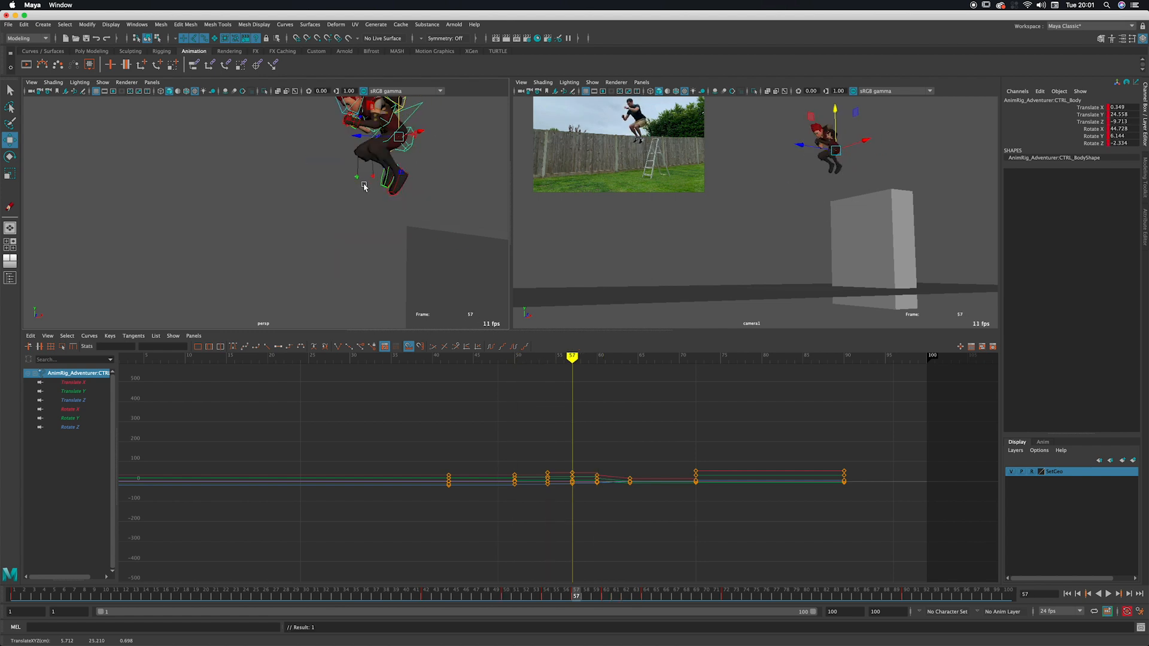
{"action": "key", "text": "period"}
{"action": "key", "text": "comma"}
{"action": "key", "text": "comma"}
{"action": "key", "text": "period"}
{"action": "key", "text": "period"}
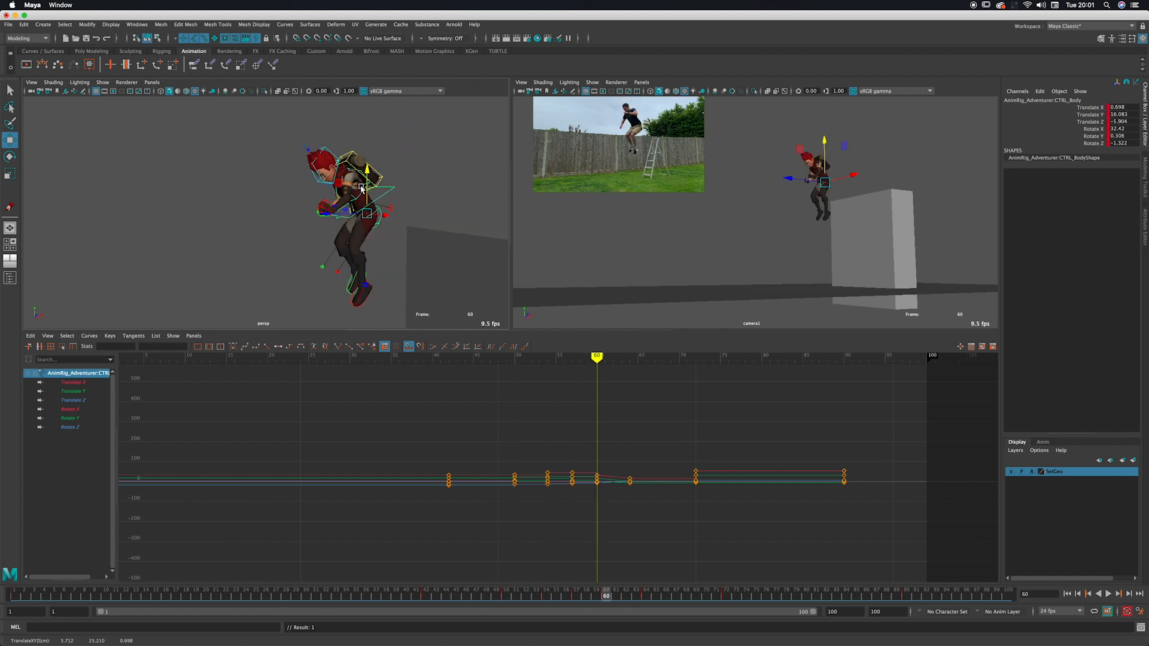
{"action": "key", "text": "period"}
{"action": "key", "text": "comma"}
{"action": "key", "text": "comma"}
{"action": "key", "text": "comma"}
{"action": "key", "text": "period"}
{"action": "key", "text": "period"}
{"action": "key", "text": "comma"}
{"action": "key", "text": "comma"}
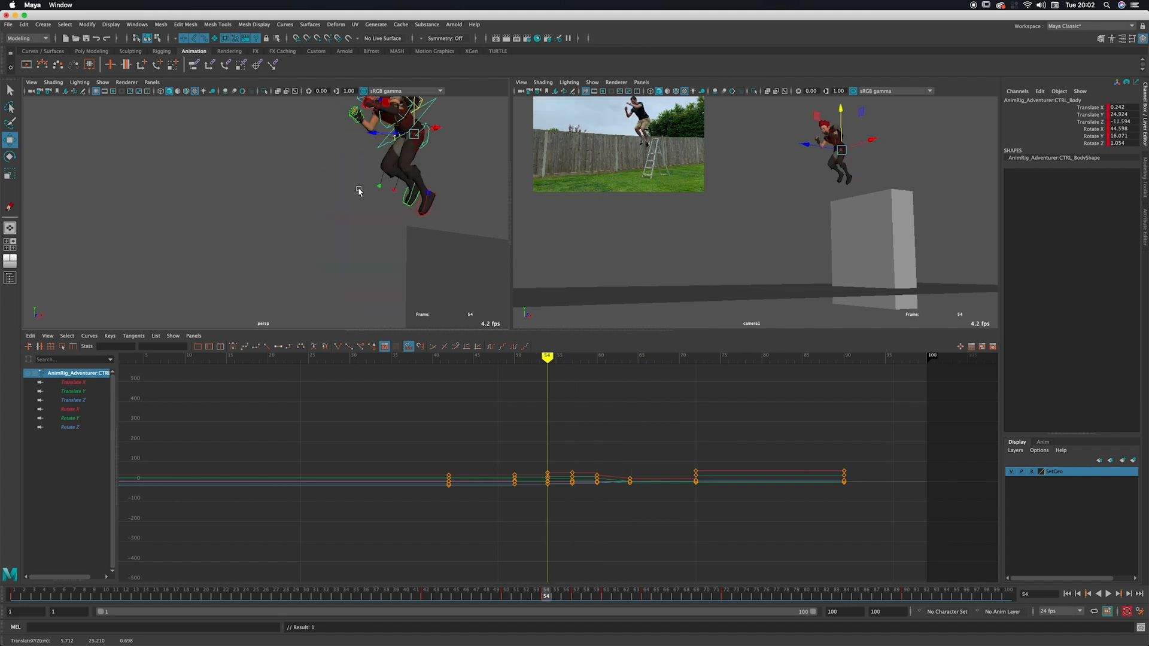
Step: Raise the body control at frame 60 a little more, to a Translate Y of about 16.96
{"action": "key", "text": "period"}
{"action": "key", "text": "period"}
{"action": "left_click_drag", "start_coordinate": [373, 178], "coordinate": [368, 173]}
Step: Flip repeatedly through the keyed poses between frames 50 and 60 to check the body's height
{"action": "key", "text": "comma"}
{"action": "key", "text": "comma"}
{"action": "key", "text": "comma"}
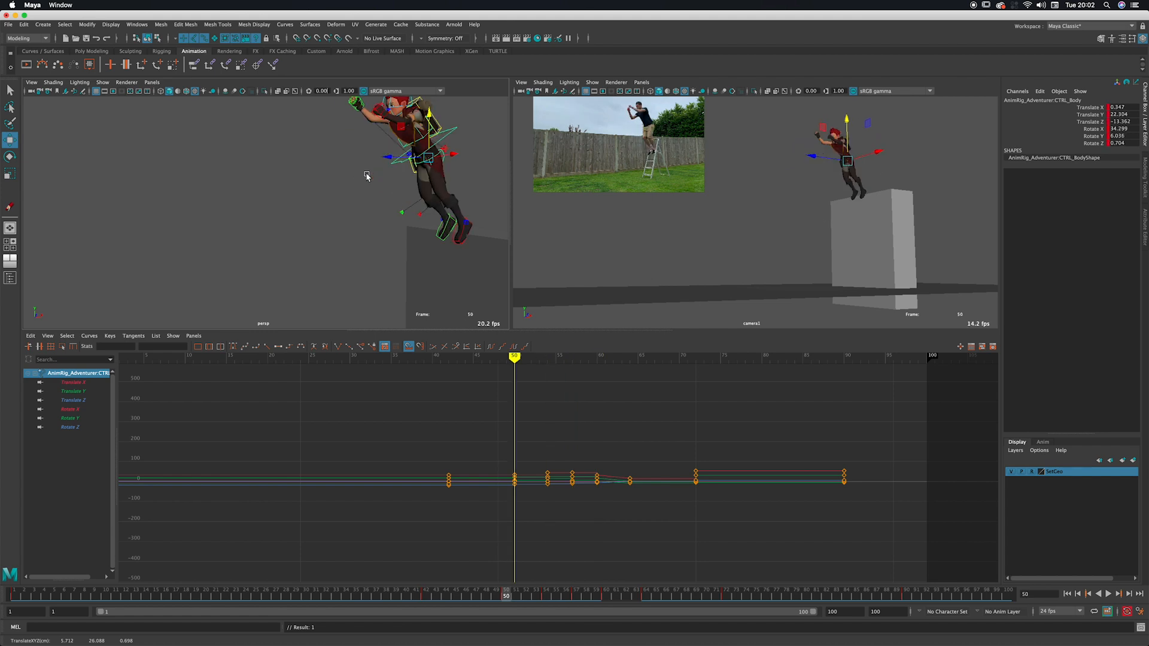
{"action": "key", "text": "period"}
{"action": "key", "text": "period"}
{"action": "key", "text": "period"}
{"action": "key", "text": "comma"}
{"action": "key", "text": "comma"}
{"action": "key", "text": "comma"}
{"action": "key", "text": "period"}
{"action": "key", "text": "comma"}
{"action": "key", "text": "period"}
{"action": "key", "text": "period"}
{"action": "key", "text": "comma"}
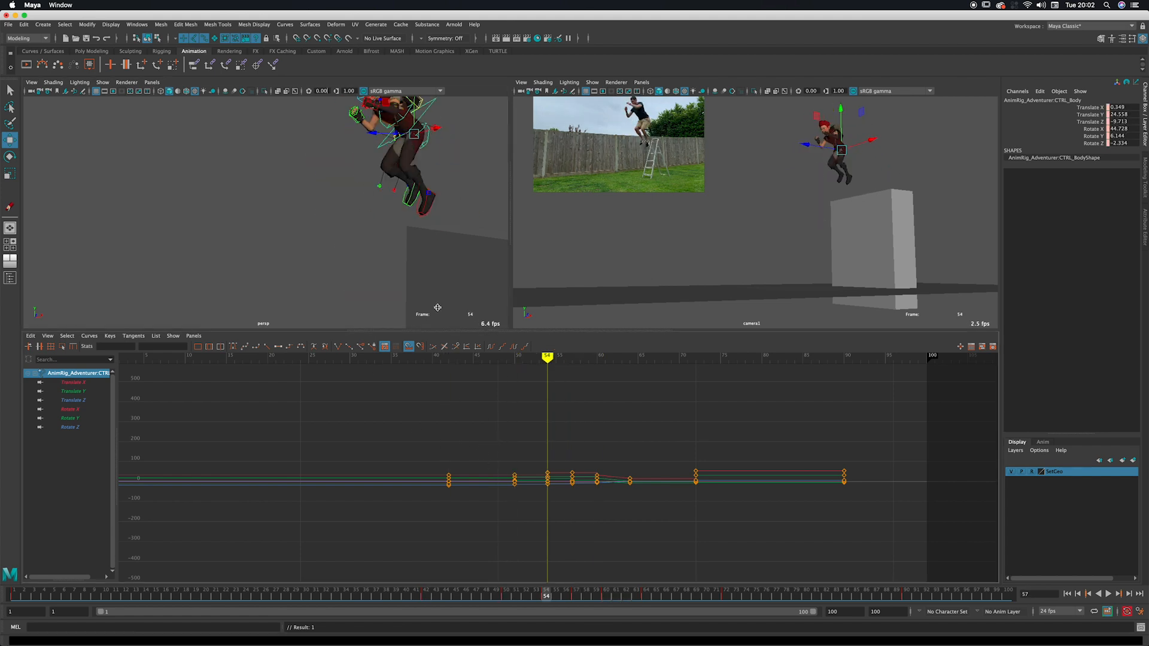
{"action": "key", "text": "comma"}
{"action": "key", "text": "period"}
{"action": "key", "text": "comma"}
{"action": "key", "text": "period"}
{"action": "key", "text": "period"}
{"action": "key", "text": "period"}
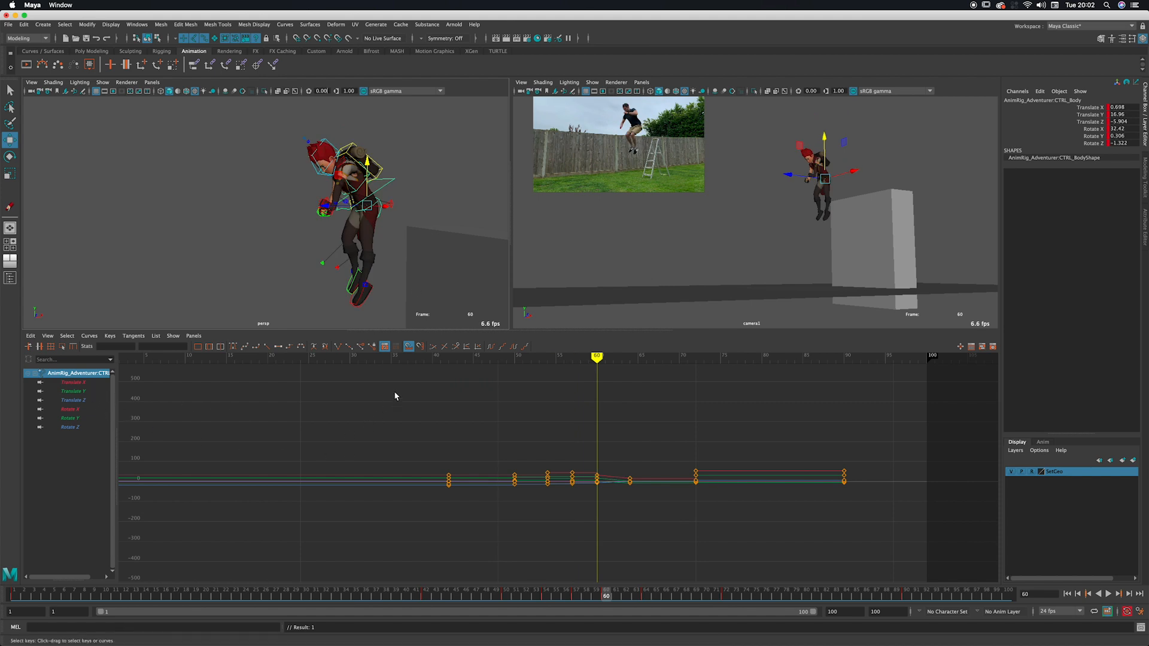
Step: Isolate the body control's Translate Y curve in the Graph Editor and compare it with the jump up to frame 60
{"action": "key", "text": "f"}
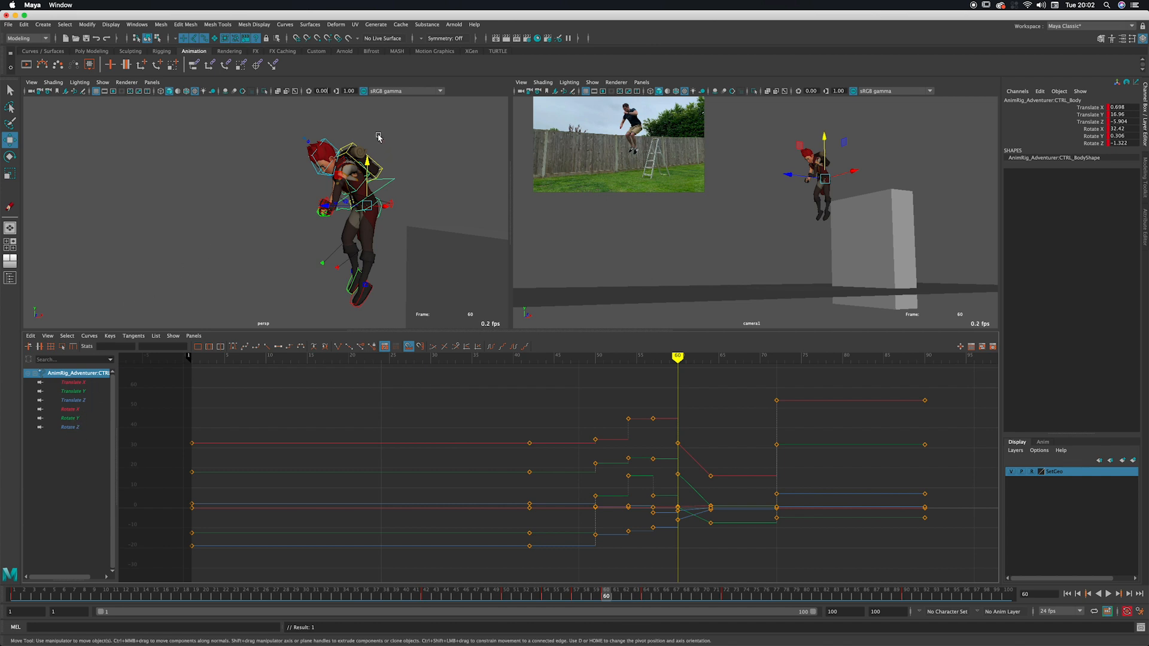
{"action": "left_click", "coordinate": [95, 391]}
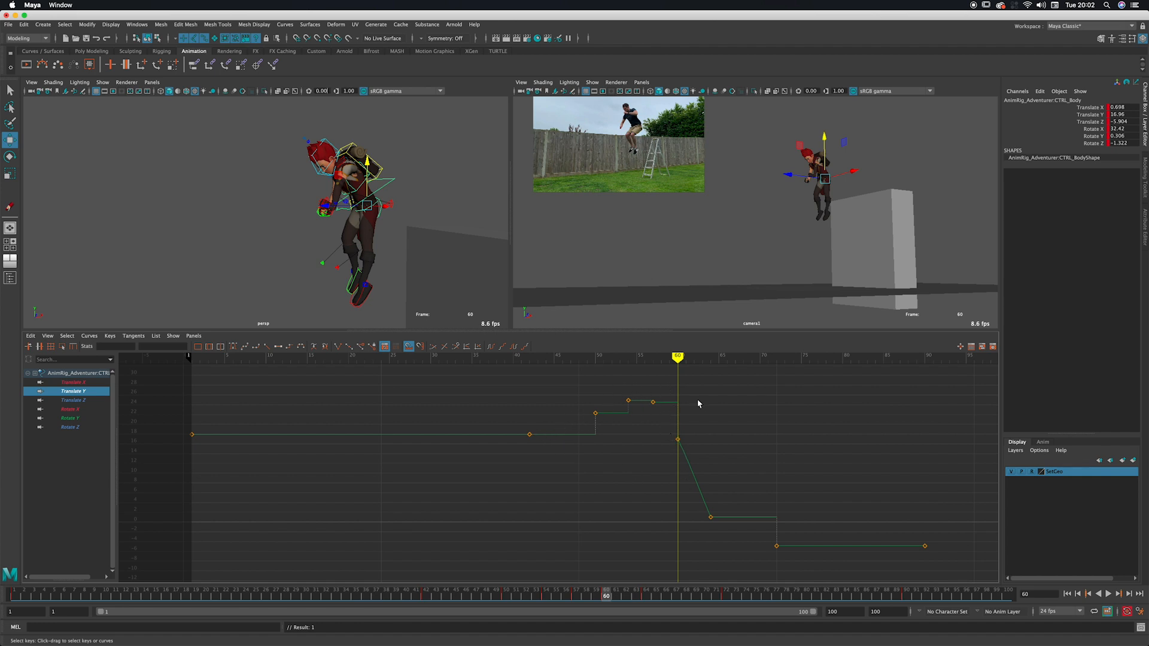
{"action": "mouse_move", "coordinate": [539, 599]}
{"action": "left_mouse_down"}
{"action": "mouse_move", "coordinate": [496, 599]}
{"action": "mouse_move", "coordinate": [605, 595]}
{"action": "left_mouse_up"}
{"action": "mouse_move", "coordinate": [510, 597]}
{"action": "left_mouse_down"}
{"action": "mouse_move", "coordinate": [483, 598]}
{"action": "mouse_move", "coordinate": [606, 596]}
{"action": "left_mouse_up"}
{"action": "left_click_drag", "start_coordinate": [473, 597], "coordinate": [506, 598]}
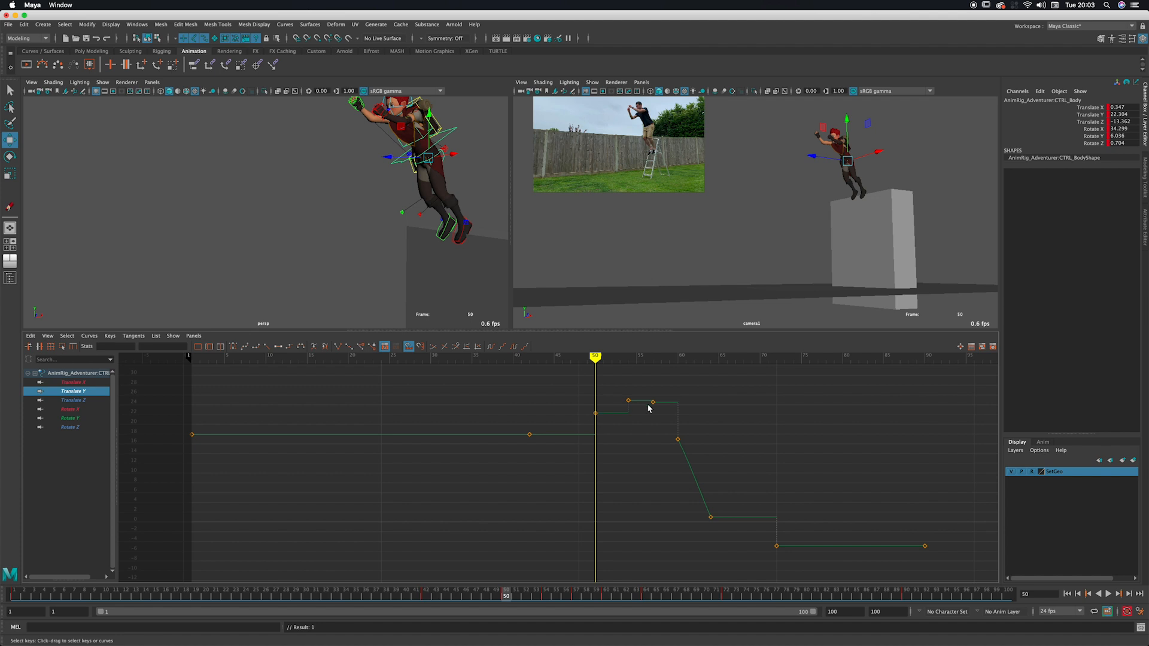
{"action": "key", "text": "period"}
{"action": "key", "text": "period"}
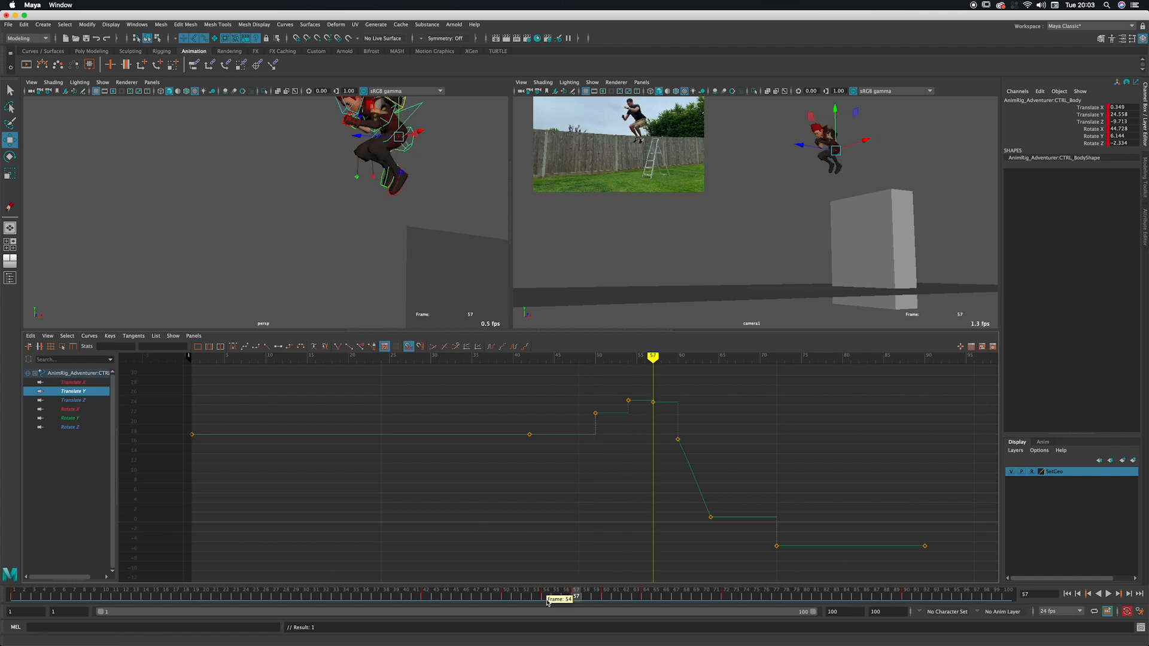
{"action": "left_click_drag", "start_coordinate": [554, 593], "coordinate": [609, 597]}
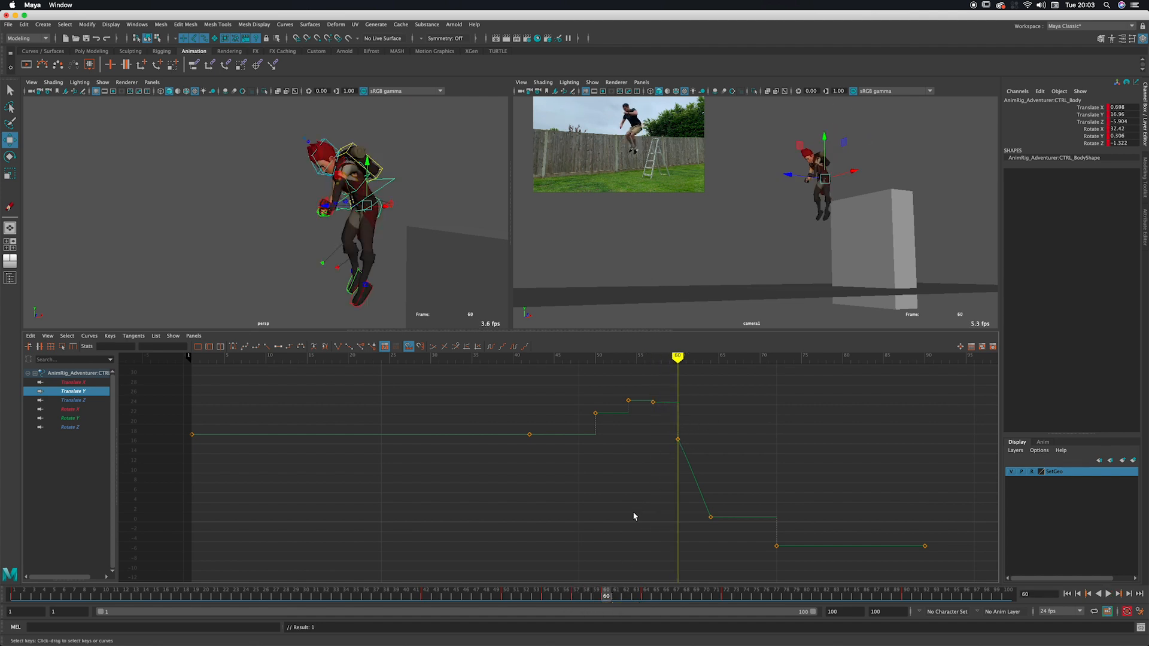
Step: Select the Translate Y key at frame 60 and compare the keyed poses from frame 50 to 60 with the reference footage
{"action": "left_click_drag", "start_coordinate": [692, 429], "coordinate": [675, 446]}
{"action": "key", "text": "comma"}
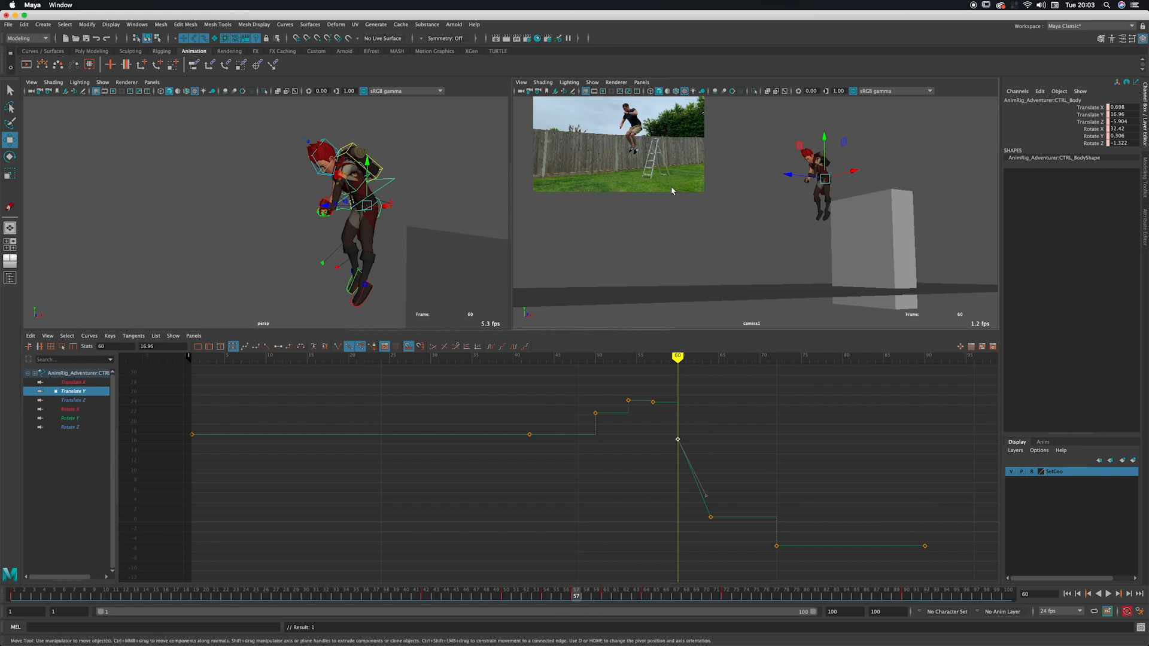
{"action": "key", "text": "comma"}
{"action": "key", "text": "comma"}
{"action": "key", "text": "period"}
{"action": "key", "text": "period"}
{"action": "key", "text": "period"}
{"action": "key", "text": "comma"}
{"action": "key", "text": "comma"}
{"action": "key", "text": "comma"}
{"action": "key", "text": "period"}
{"action": "key", "text": "period"}
{"action": "key", "text": "period"}
{"action": "key", "text": "comma"}
{"action": "key", "text": "comma"}
{"action": "key", "text": "comma"}
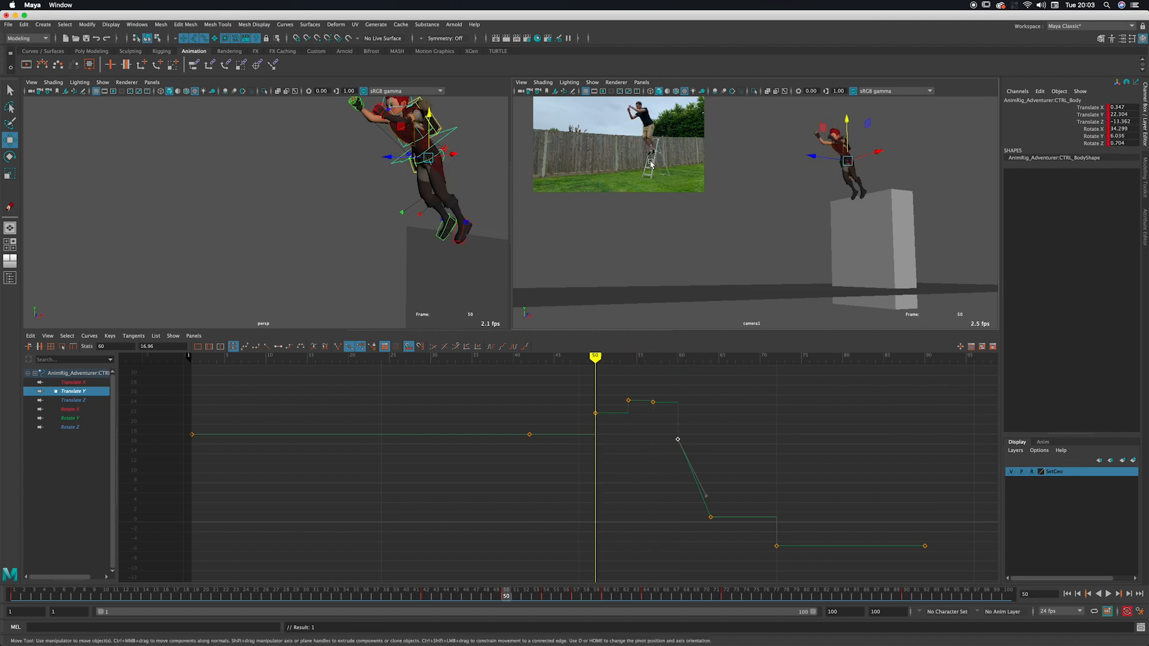
{"action": "key", "text": "period"}
{"action": "key", "text": "period"}
{"action": "key", "text": "period"}
{"action": "key", "text": "comma"}
{"action": "key", "text": "comma"}
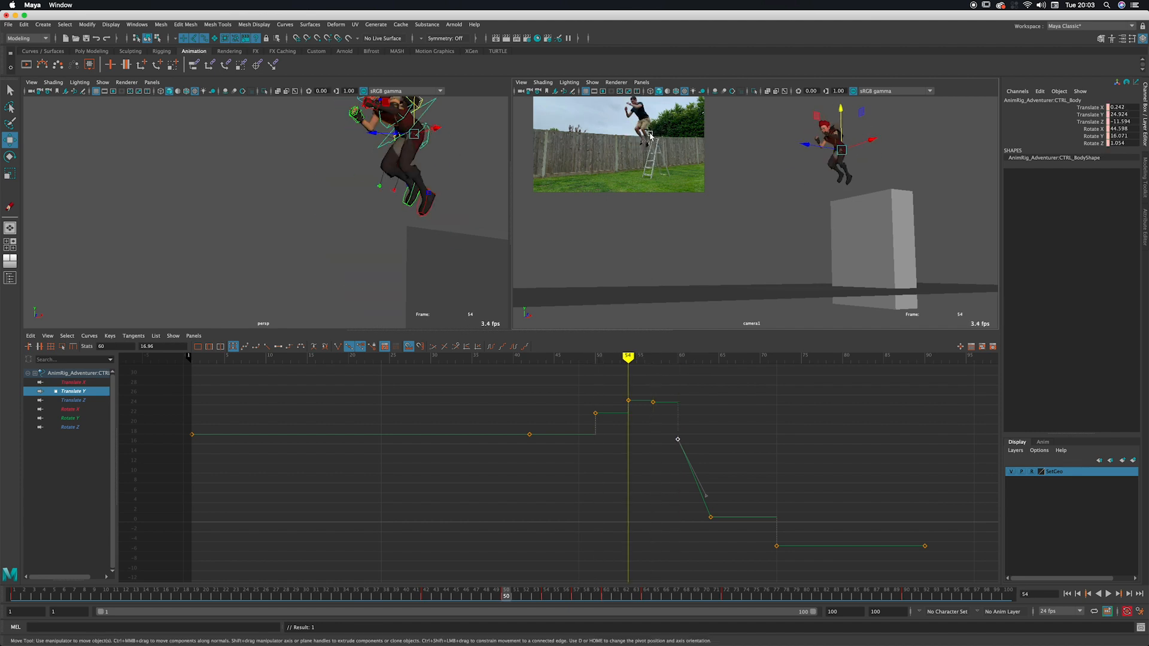
{"action": "key", "text": "comma"}
Step: Raise the body's Translate Y key at frame 60 to about 20.632 in the Graph Editor
{"action": "key", "text": "period"}
{"action": "key", "text": "period"}
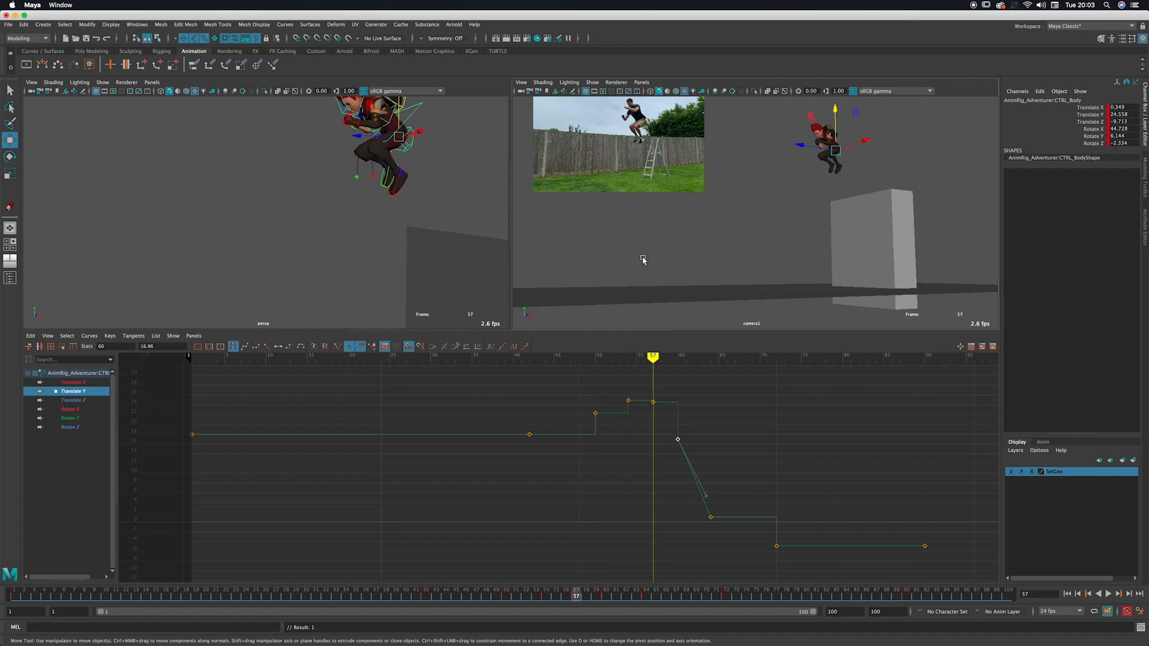
{"action": "key", "text": "period"}
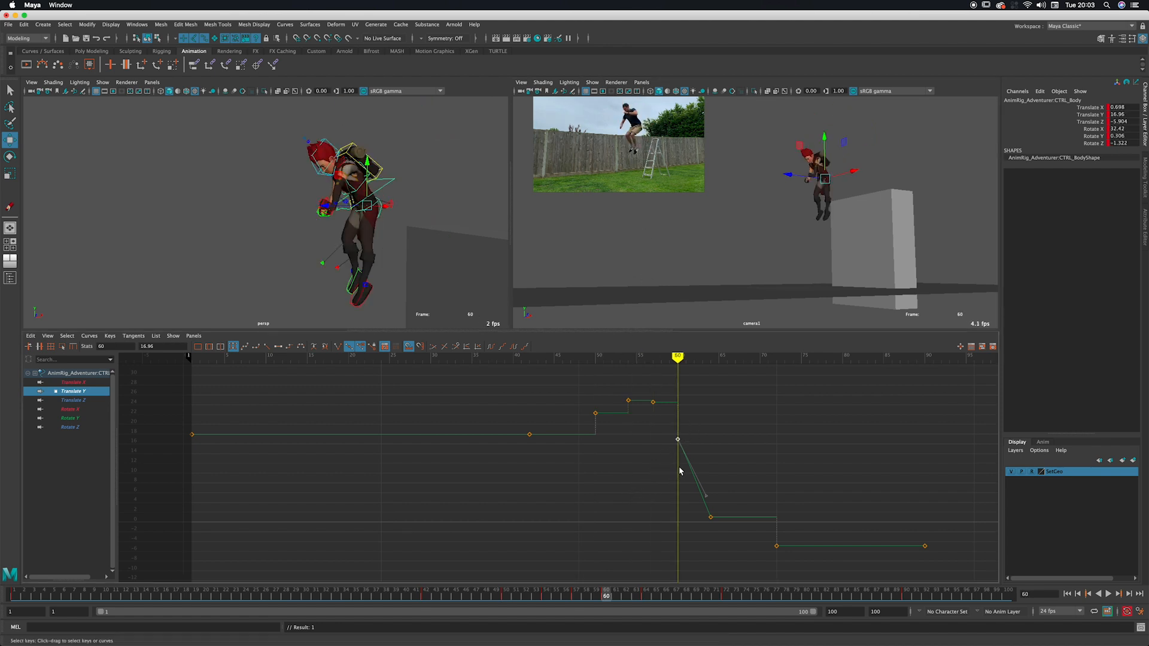
{"action": "middle_click_drag", "start_coordinate": [678, 471], "coordinate": [679, 452], "text": "shift"}
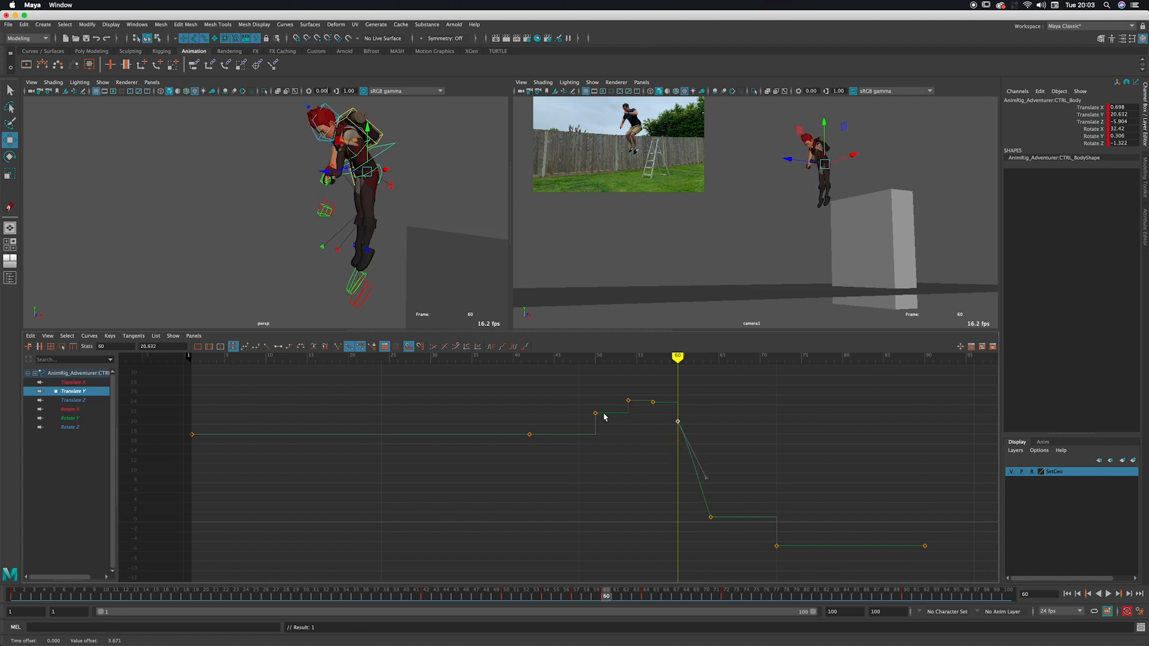
Step: Flip through the keyed poses between frames 42 and 60 to examine the raised body's jump arc against the reference
{"action": "key", "text": "comma"}
{"action": "key", "text": "comma"}
{"action": "key", "text": "comma"}
{"action": "key", "text": "comma"}
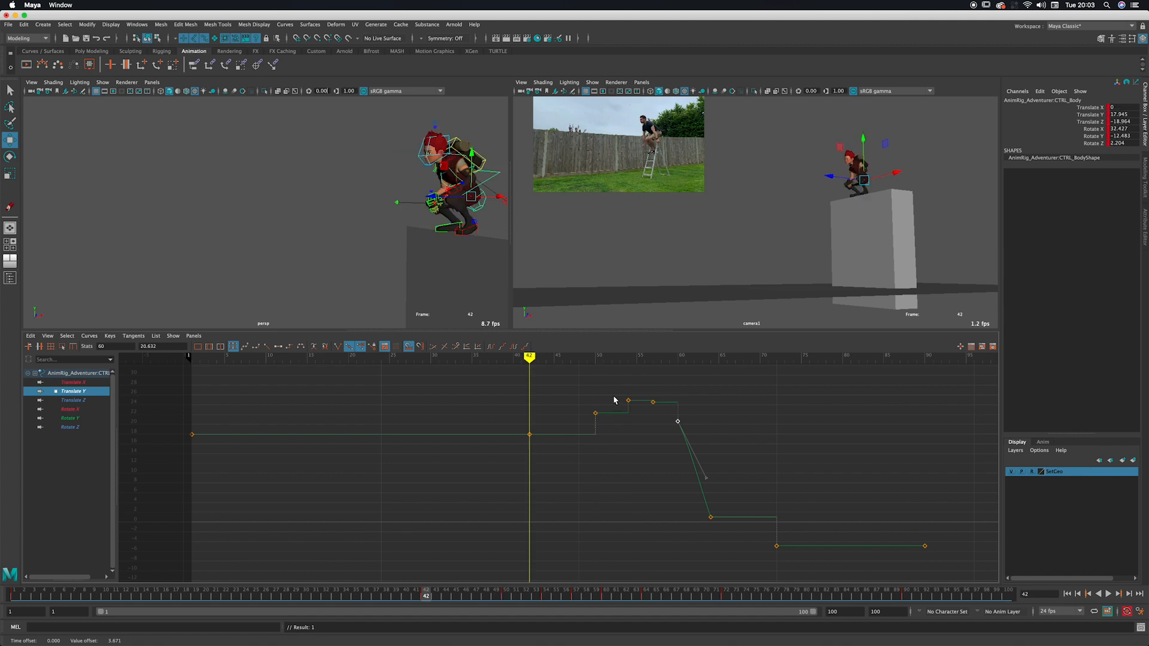
{"action": "key", "text": "period"}
{"action": "key", "text": "period"}
{"action": "key", "text": "period"}
{"action": "key", "text": "period"}
{"action": "key", "text": "comma"}
{"action": "key", "text": "comma"}
{"action": "key", "text": "comma"}
{"action": "key", "text": "comma"}
{"action": "key", "text": "period"}
{"action": "key", "text": "period"}
{"action": "key", "text": "period"}
{"action": "key", "text": "period"}
{"action": "key", "text": "comma"}
{"action": "key", "text": "comma"}
{"action": "key", "text": "comma"}
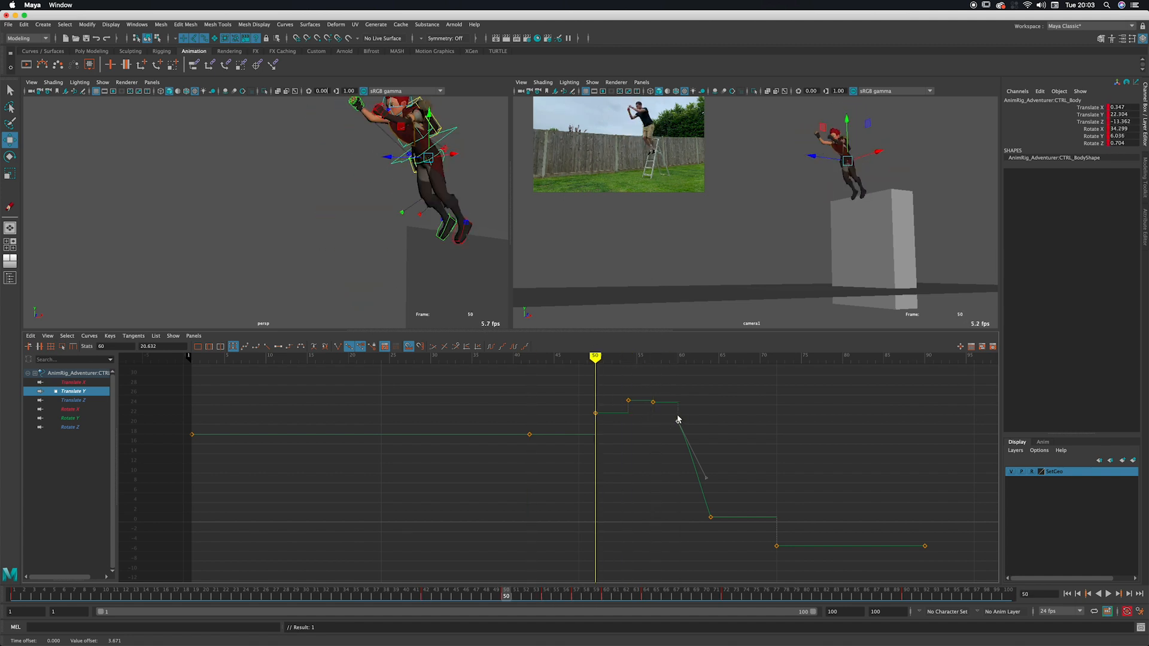
{"action": "key", "text": "period"}
{"action": "key", "text": "period"}
{"action": "key", "text": "period"}
{"action": "key", "text": "comma"}
{"action": "key", "text": "comma"}
{"action": "key", "text": "comma"}
{"action": "key", "text": "comma"}
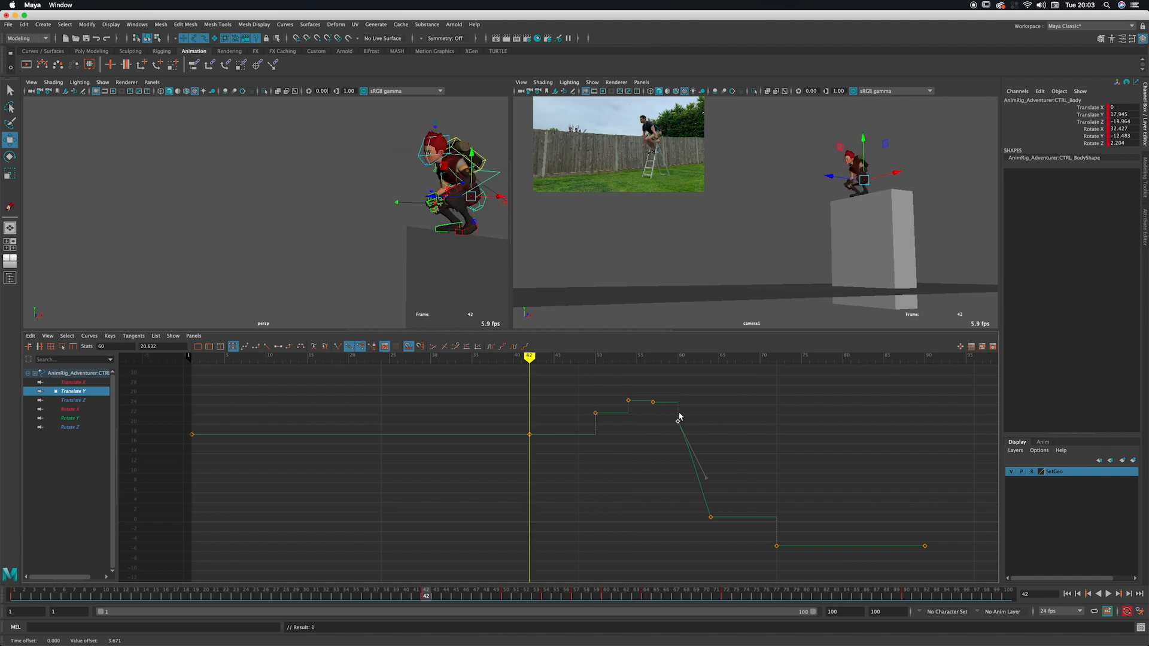
{"action": "key", "text": "period"}
{"action": "key", "text": "period"}
{"action": "key", "text": "period"}
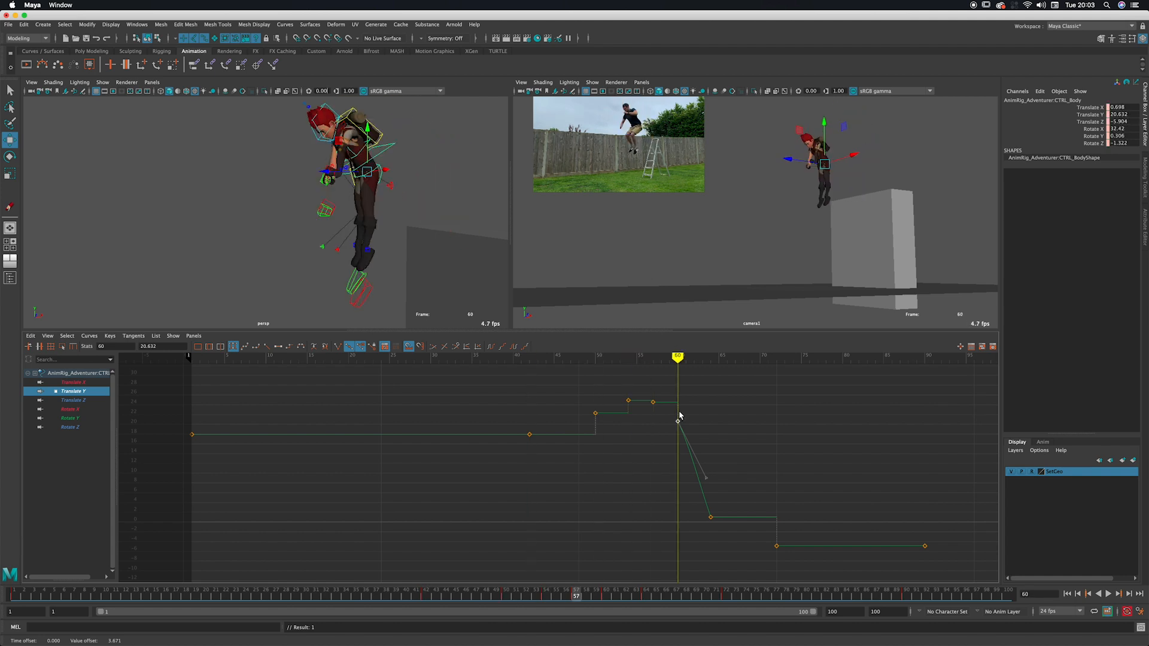
{"action": "key", "text": "comma"}
{"action": "key", "text": "comma"}
{"action": "key", "text": "comma"}
{"action": "key", "text": "period"}
{"action": "key", "text": "period"}
{"action": "key", "text": "period"}
{"action": "key", "text": "comma"}
{"action": "key", "text": "comma"}
{"action": "key", "text": "comma"}
Step: Raise the body's Translate Y key at frame 60 further, to about 22.192
{"action": "key", "text": "period"}
{"action": "key", "text": "period"}
{"action": "key", "text": "period"}
{"action": "middle_click_drag", "start_coordinate": [682, 443], "coordinate": [680, 412]}
Step: Flip back to frame 50 and forward to frame 60 to check the body's new height
{"action": "key", "text": "comma"}
{"action": "key", "text": "comma"}
{"action": "key", "text": "comma"}
{"action": "key", "text": "period"}
{"action": "key", "text": "period"}
{"action": "key", "text": "period"}
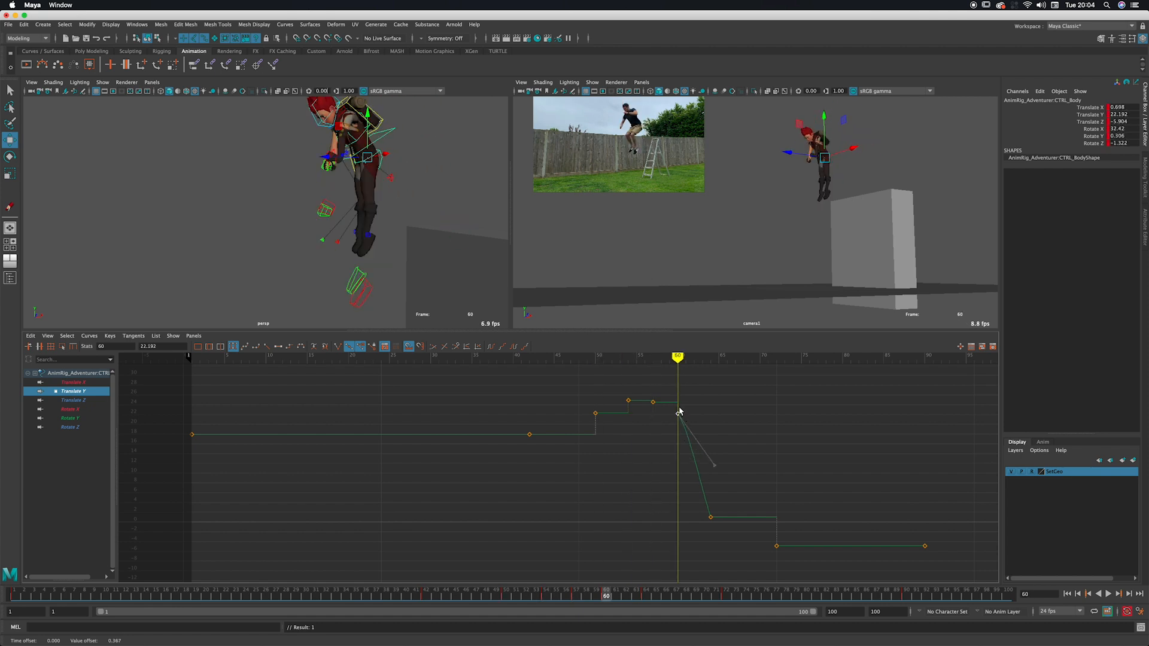
Step: Flip through the keyed poses around frames 57, 60 and 64 to examine the body's height against the reference
{"action": "key", "text": "comma"}
{"action": "key", "text": "comma"}
{"action": "key", "text": "comma"}
{"action": "key", "text": "period"}
{"action": "key", "text": "period"}
{"action": "key", "text": "period"}
{"action": "key", "text": "period"}
{"action": "key", "text": "comma"}
{"action": "key", "text": "comma"}
{"action": "key", "text": "comma"}
{"action": "key", "text": "comma"}
{"action": "key", "text": "period"}
{"action": "key", "text": "period"}
{"action": "key", "text": "period"}
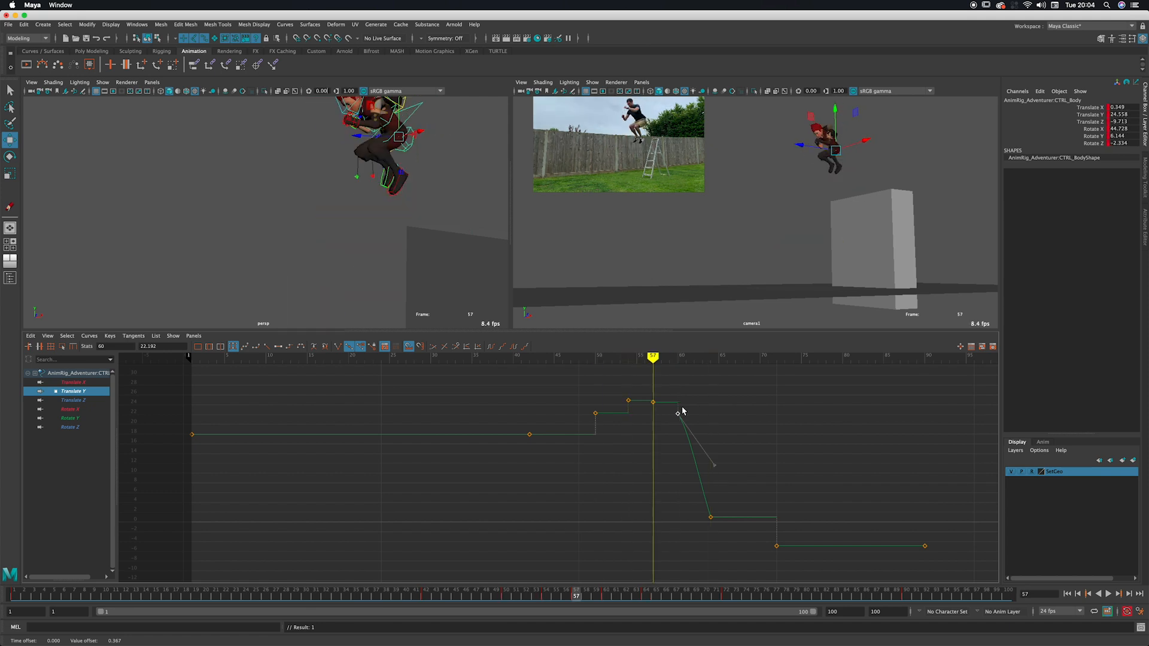
{"action": "key", "text": "period"}
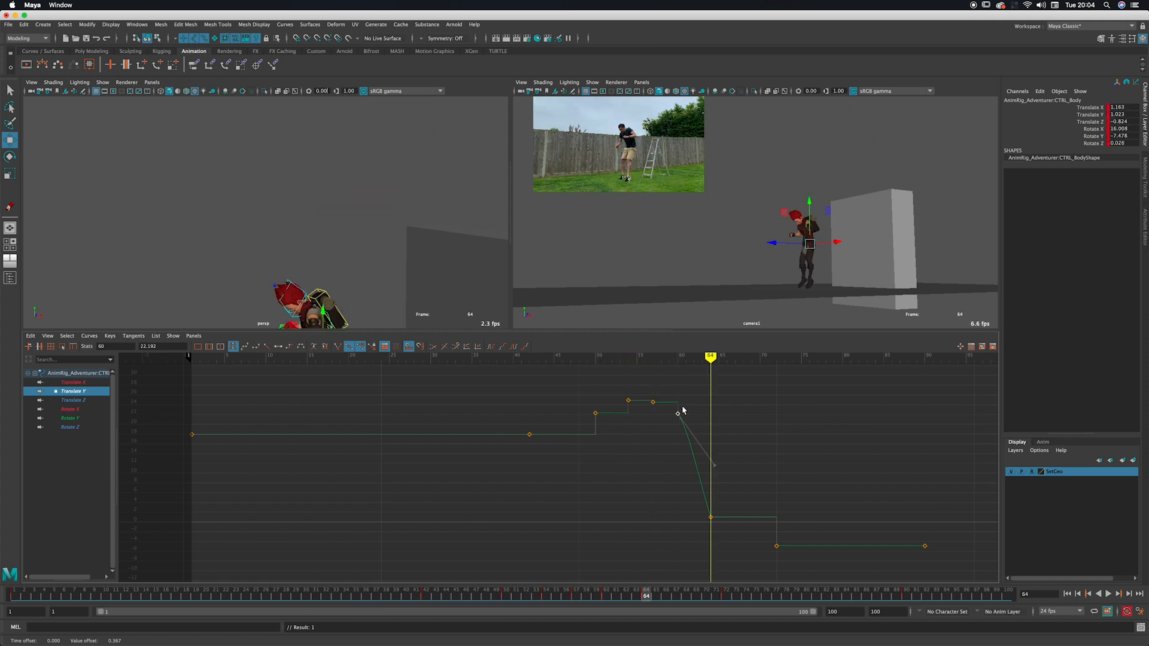
{"action": "key", "text": "comma"}
{"action": "key", "text": "comma"}
{"action": "key", "text": "comma"}
{"action": "key", "text": "period"}
{"action": "key", "text": "period"}
{"action": "key", "text": "period"}
Step: Lower the body's Translate Y key at frame 60 to about 20.265 in the Graph Editor
{"action": "key", "text": "comma"}
{"action": "key", "text": "comma"}
{"action": "key", "text": "comma"}
{"action": "key", "text": "period"}
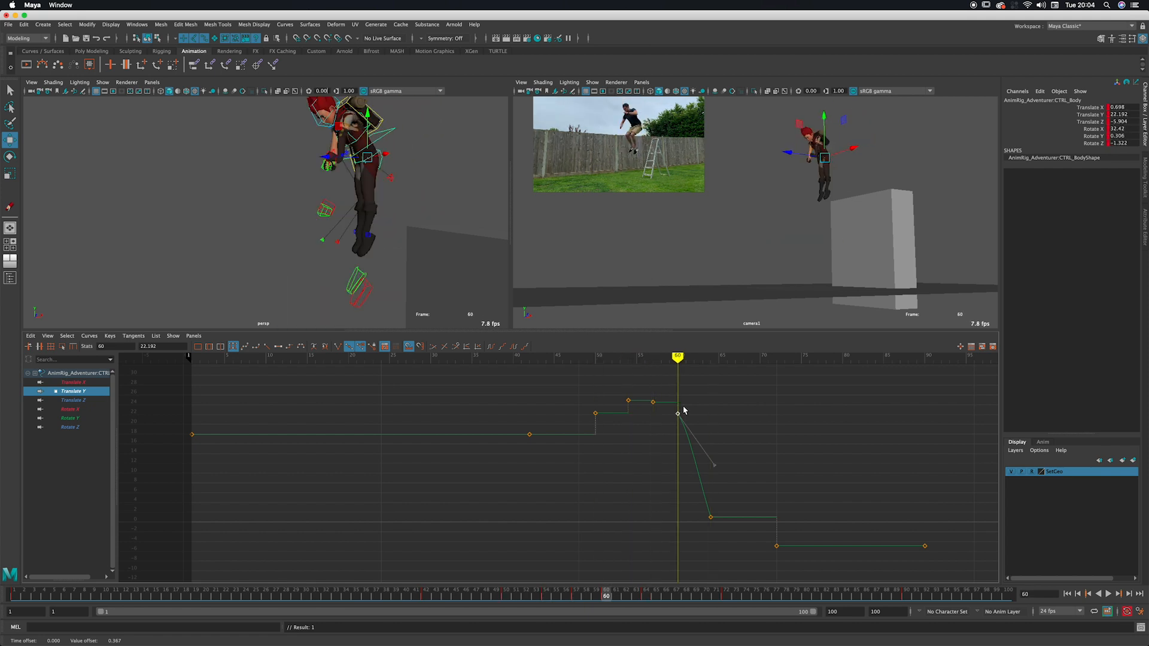
{"action": "middle_click_drag", "start_coordinate": [689, 416], "coordinate": [685, 422]}
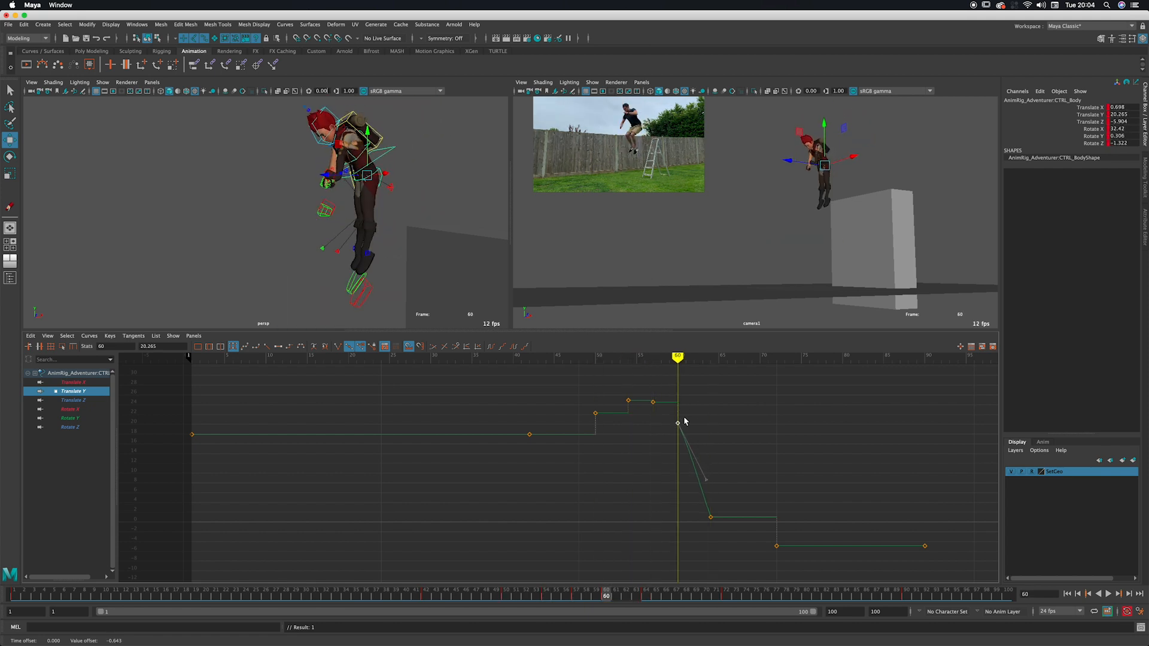
Step: Flip repeatedly through the airborne poses up to frame 60 to examine the jump arc with the lowered body
{"action": "key", "text": "comma"}
{"action": "key", "text": "comma"}
{"action": "key", "text": "comma"}
{"action": "key", "text": "period"}
{"action": "key", "text": "period"}
{"action": "key", "text": "period"}
{"action": "key", "text": "period"}
{"action": "key", "text": "comma"}
{"action": "key", "text": "comma"}
{"action": "key", "text": "comma"}
{"action": "key", "text": "comma"}
{"action": "key", "text": "comma"}
{"action": "key", "text": "period"}
{"action": "key", "text": "period"}
{"action": "key", "text": "period"}
{"action": "key", "text": "period"}
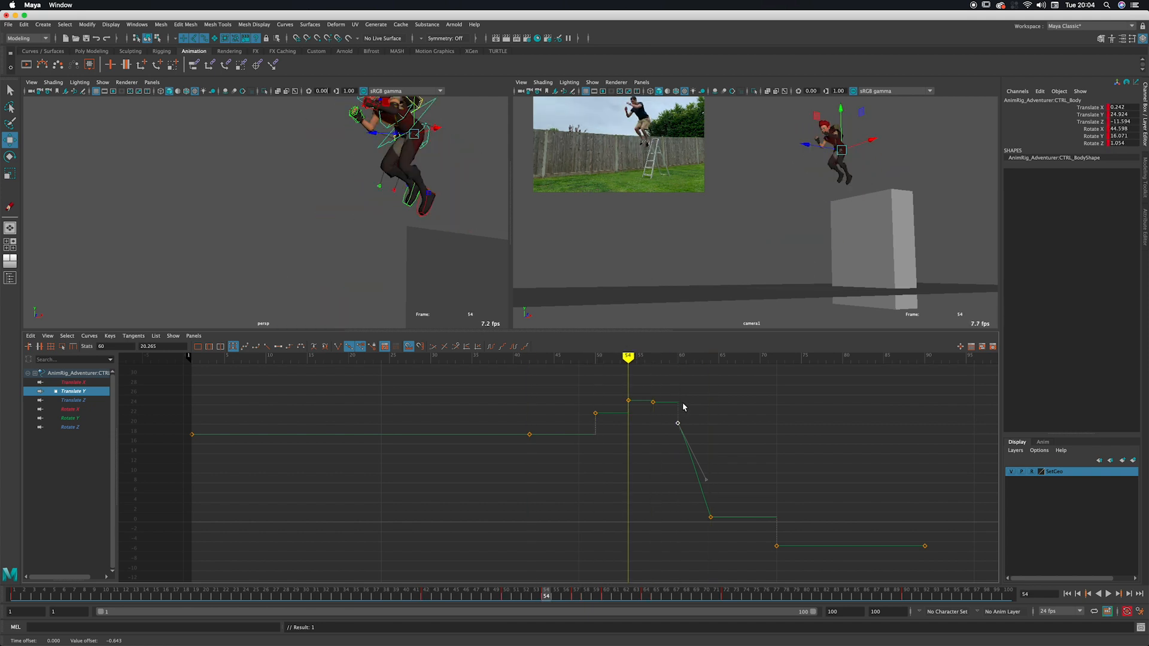
{"action": "key", "text": "period"}
{"action": "key", "text": "period"}
{"action": "key", "text": "comma"}
{"action": "key", "text": "comma"}
{"action": "key", "text": "comma"}
{"action": "key", "text": "comma"}
{"action": "key", "text": "comma"}
{"action": "key", "text": "comma"}
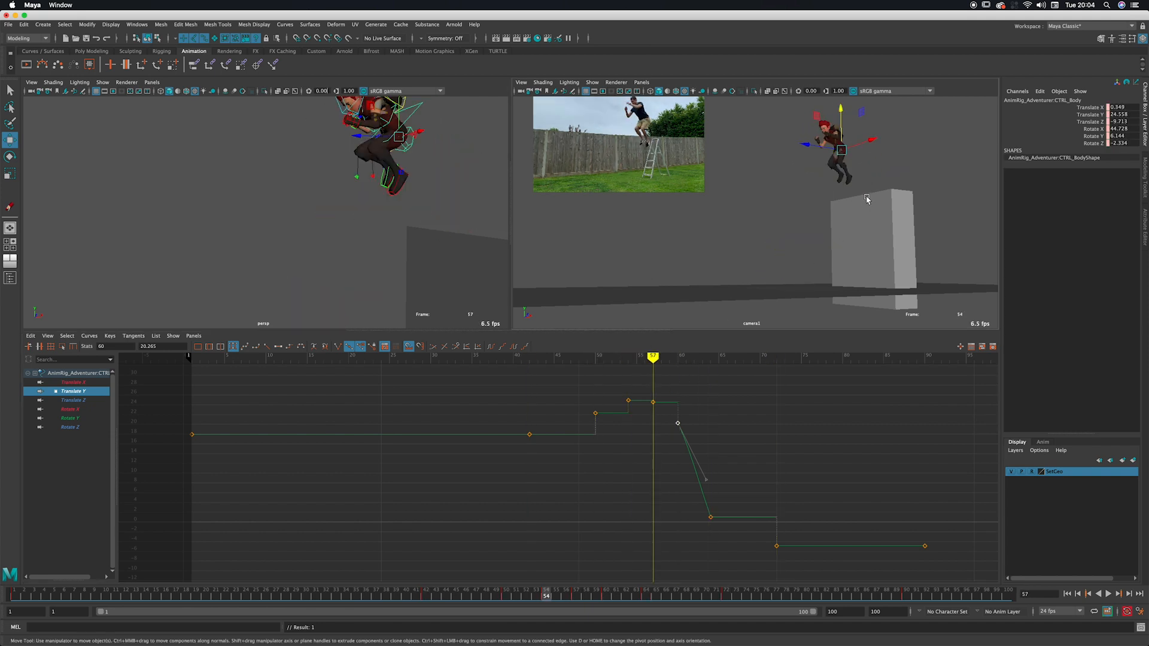
Step: Follow the character's path from the takeoff at frame 50 through the landing at frame 72 in the camera view
{"action": "key", "text": "period"}
{"action": "key", "text": "period"}
{"action": "key", "text": "period"}
{"action": "key", "text": "period"}
{"action": "key", "text": "period"}
{"action": "key", "text": "period"}
{"action": "key", "text": "period"}
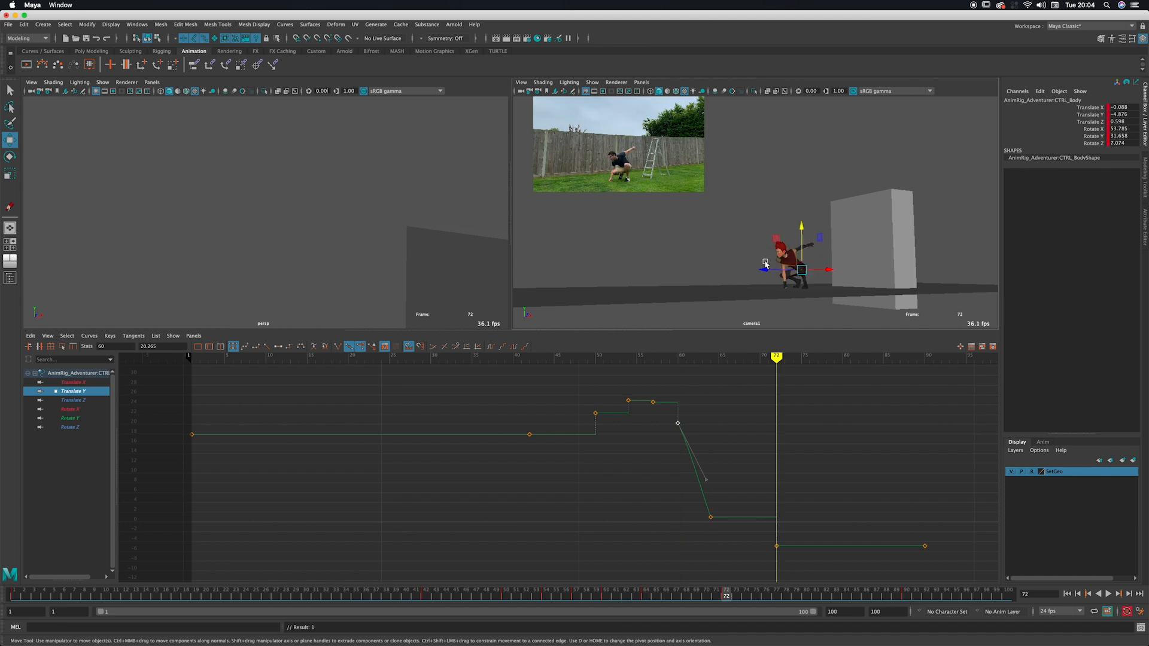
{"action": "key", "text": "comma"}
{"action": "key", "text": "comma"}
{"action": "key", "text": "comma"}
{"action": "key", "text": "comma"}
{"action": "key", "text": "comma"}
{"action": "key", "text": "comma"}
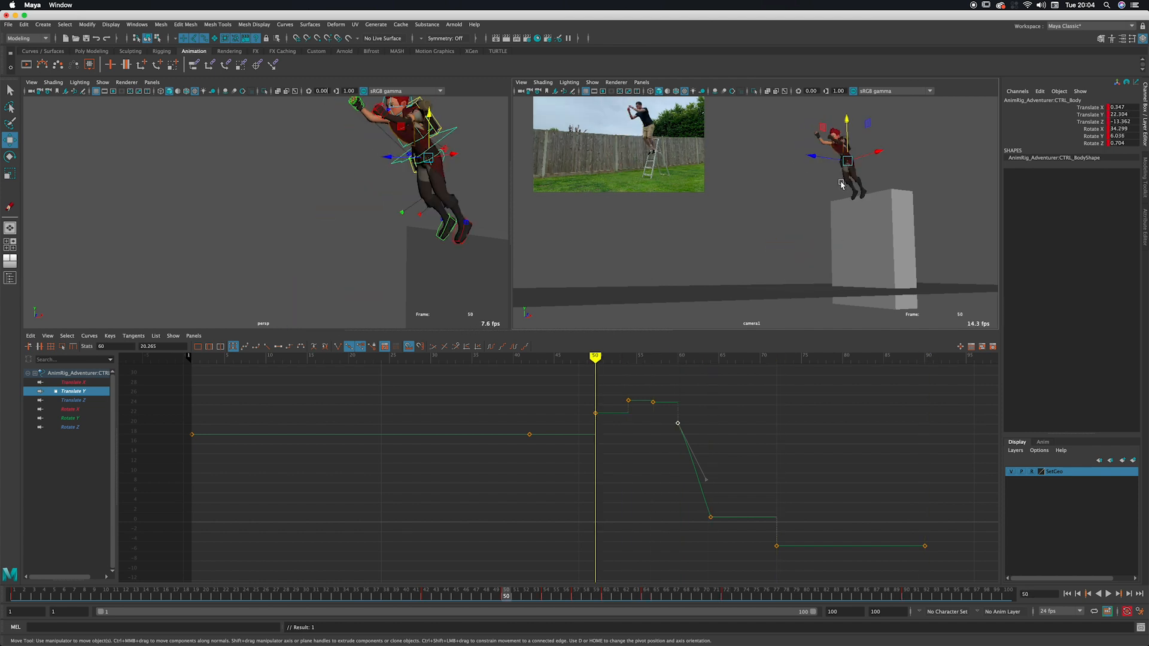
{"action": "key", "text": "period"}
{"action": "key", "text": "period"}
{"action": "key", "text": "period"}
{"action": "key", "text": "period"}
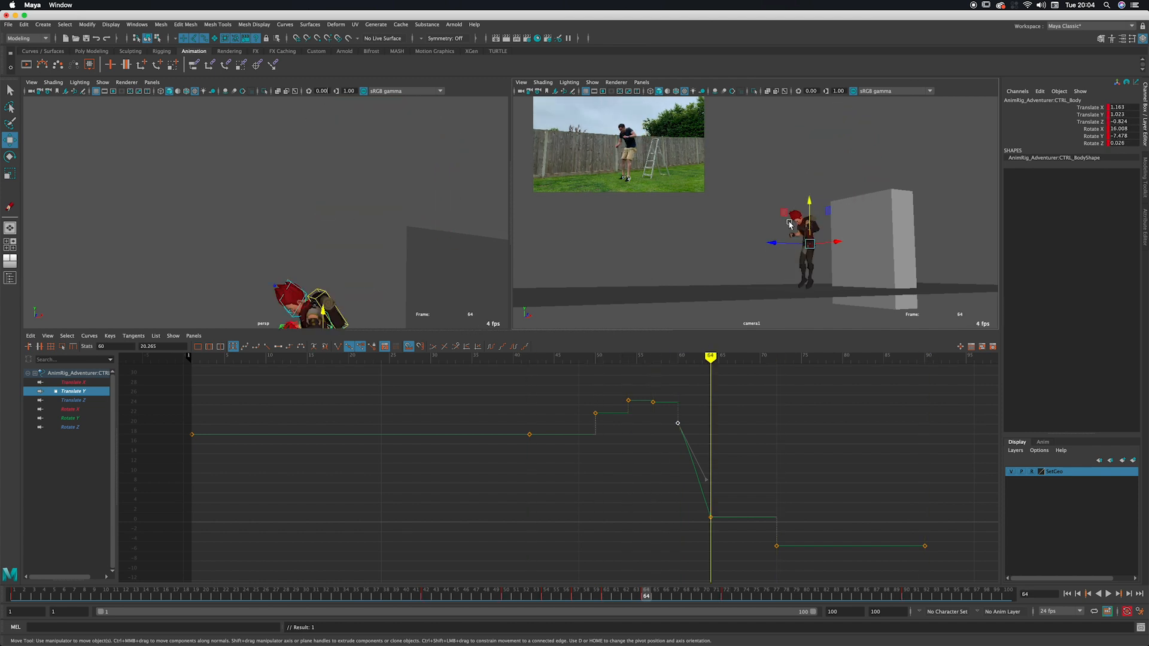
Step: Compare the poses at frames 57, 60 and 64 with the reference footage to examine the fall's spacing
{"action": "key", "text": "comma"}
{"action": "key", "text": "comma"}
{"action": "key", "text": "comma"}
{"action": "key", "text": "comma"}
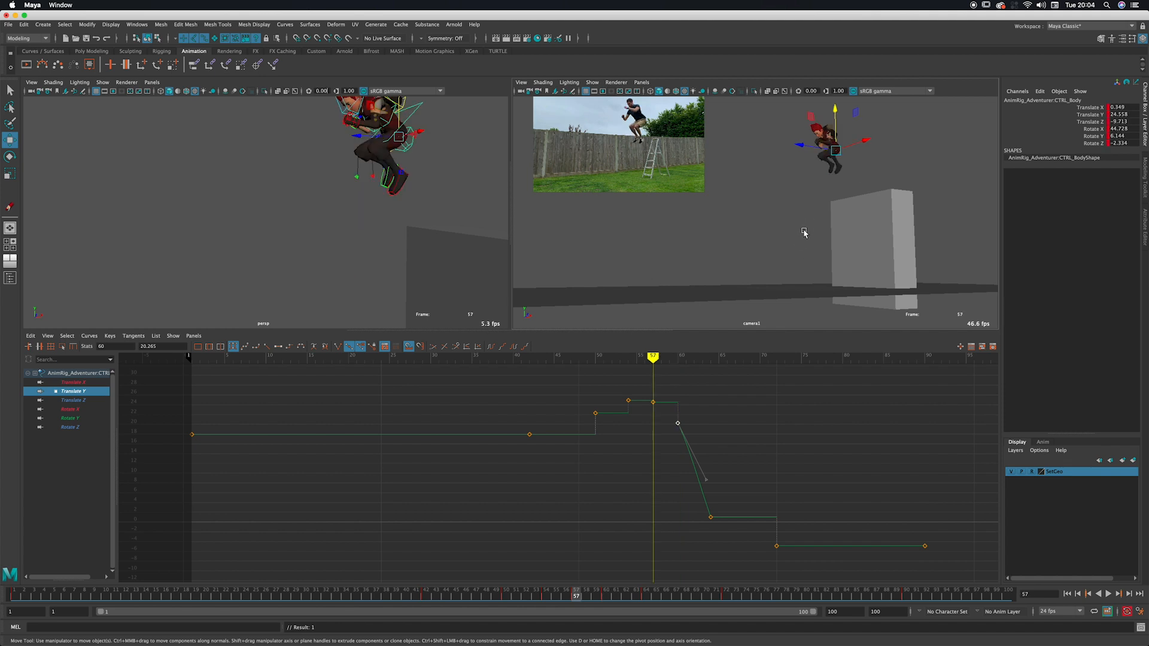
{"action": "key", "text": "period"}
{"action": "key", "text": "period"}
{"action": "key", "text": "period"}
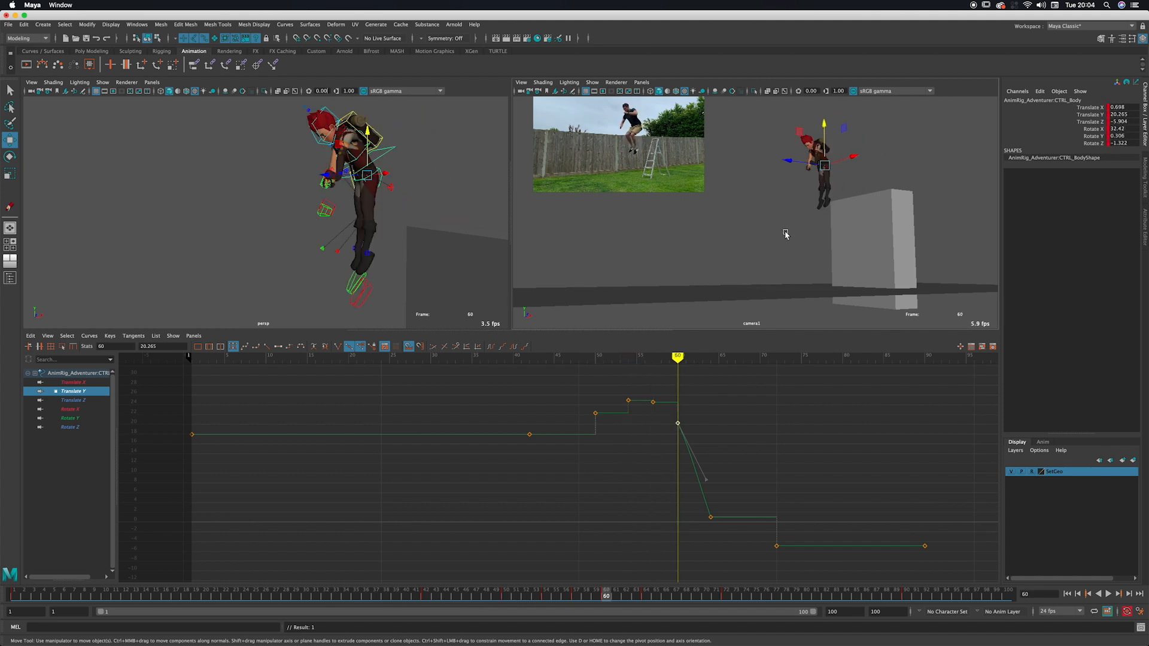
{"action": "key", "text": "period"}
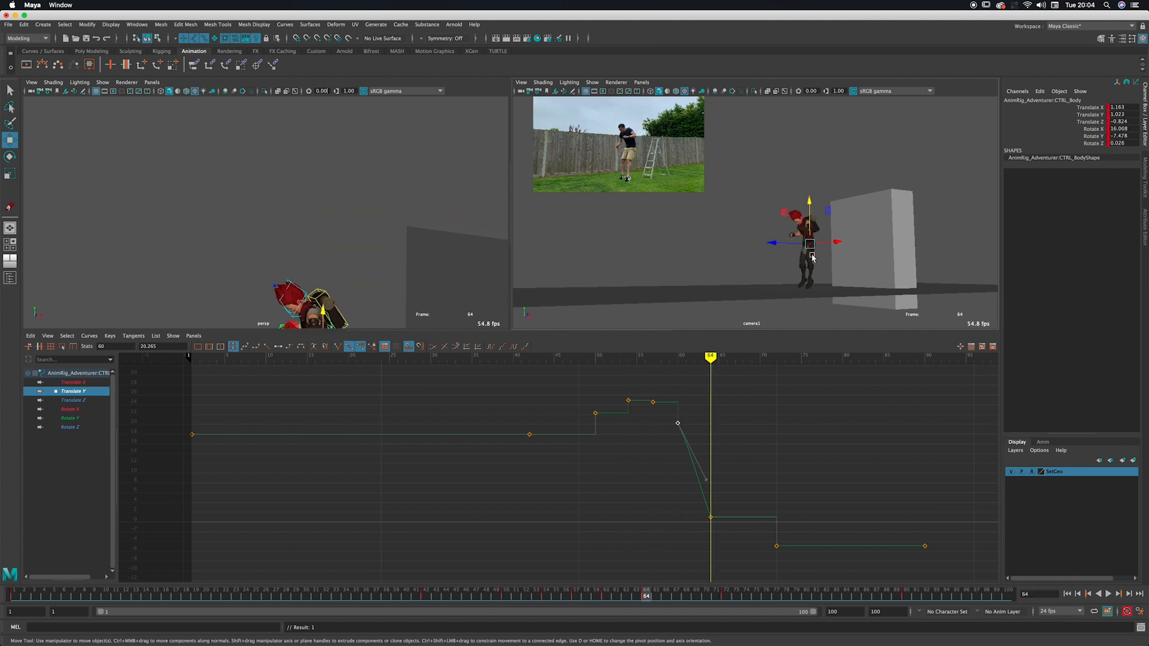
{"action": "key", "text": "comma"}
{"action": "key", "text": "comma"}
{"action": "key", "text": "comma"}
{"action": "key", "text": "comma"}
{"action": "key", "text": "period"}
{"action": "key", "text": "period"}
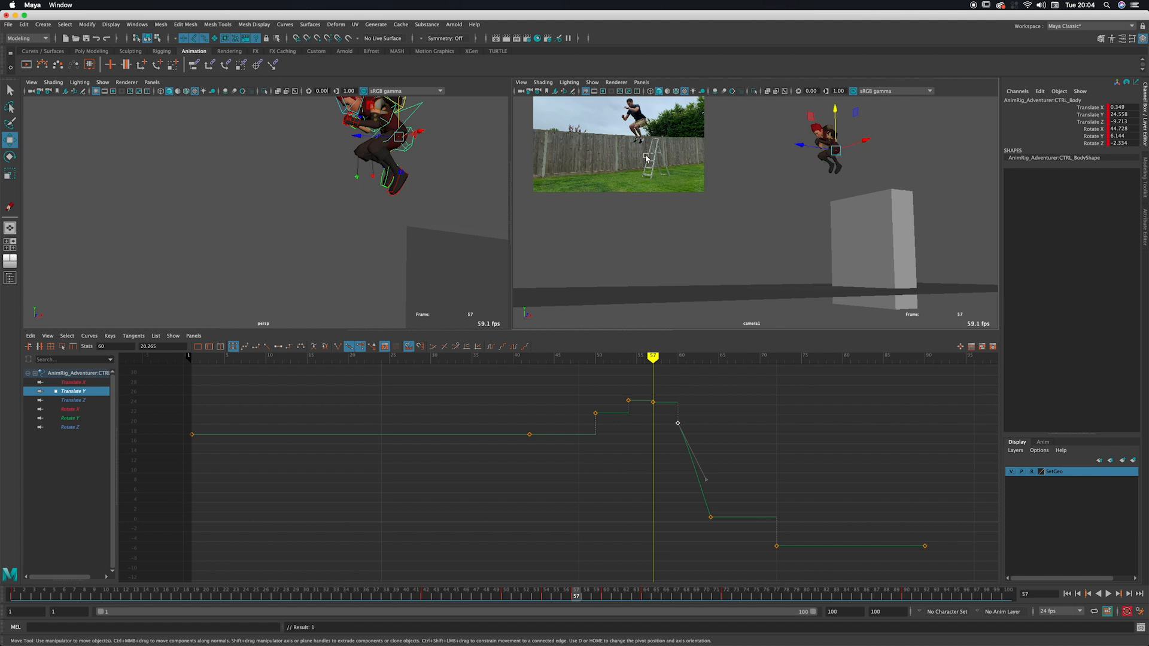
{"action": "key", "text": "period"}
{"action": "key", "text": "period"}
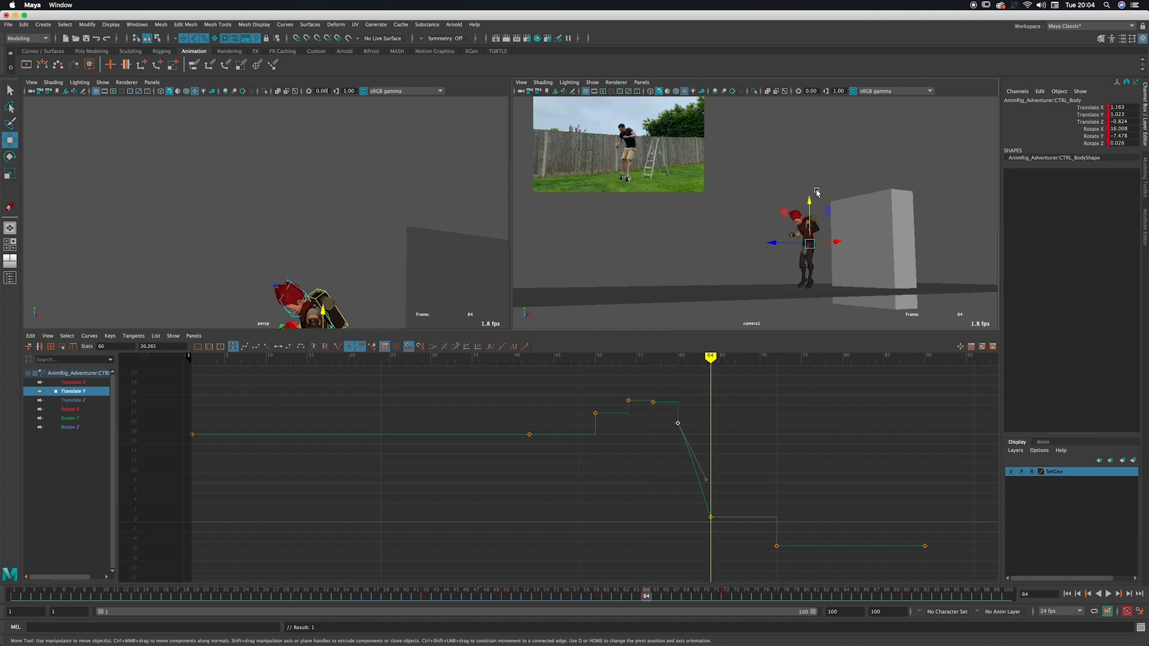
{"action": "key", "text": "comma"}
{"action": "key", "text": "comma"}
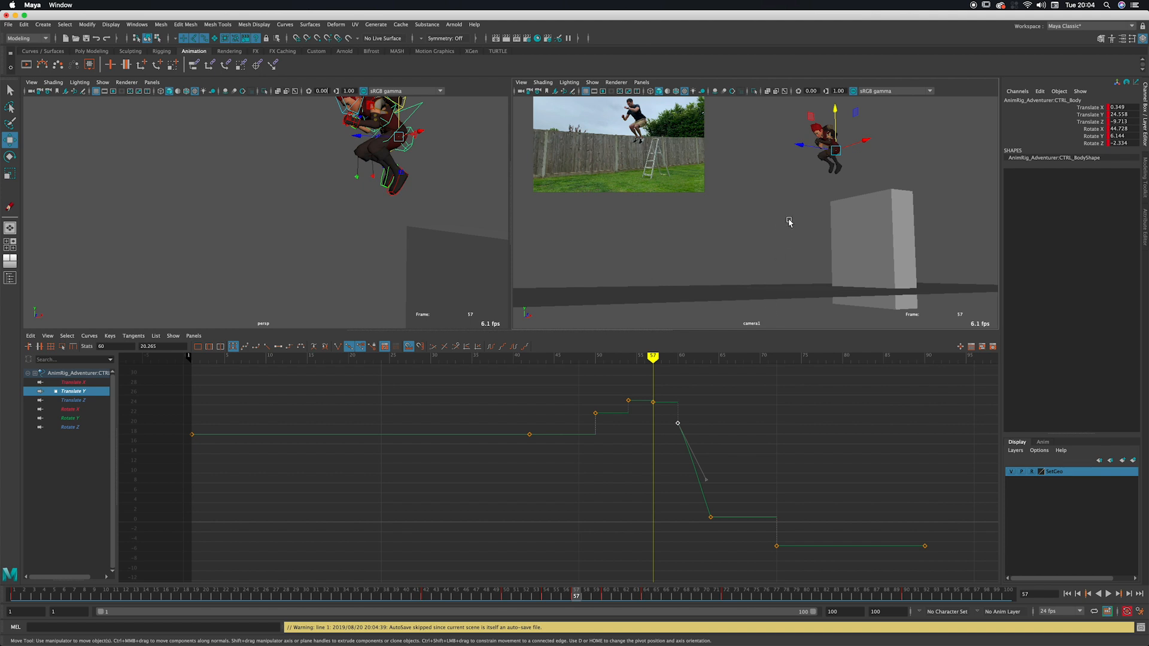
{"action": "key", "text": "period"}
{"action": "key", "text": "period"}
{"action": "key", "text": "period"}
Step: Flip between the frame 50 takeoff and the frame 60 breakdown to examine how the body and legs travel
{"action": "key", "text": "comma"}
{"action": "key", "text": "comma"}
{"action": "key", "text": "comma"}
{"action": "key", "text": "comma"}
{"action": "key", "text": "comma"}
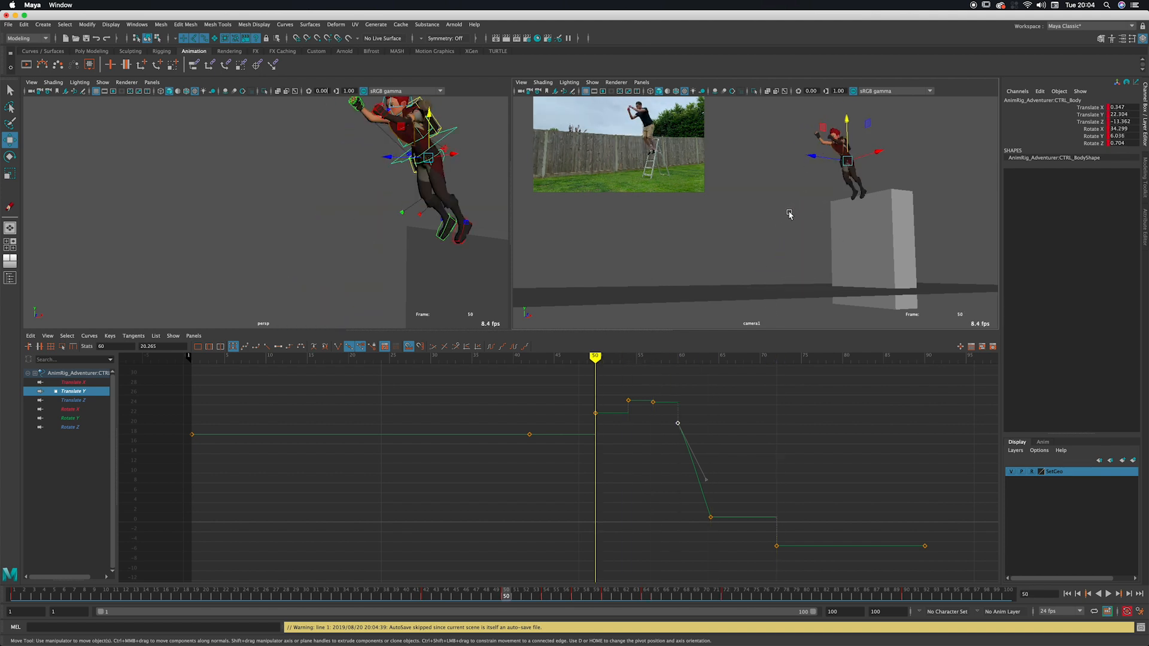
{"action": "key", "text": "period"}
{"action": "key", "text": "period"}
{"action": "key", "text": "period"}
{"action": "key", "text": "comma"}
{"action": "key", "text": "comma"}
{"action": "key", "text": "comma"}
{"action": "key", "text": "period"}
{"action": "key", "text": "period"}
{"action": "key", "text": "comma"}
{"action": "key", "text": "comma"}
{"action": "key", "text": "period"}
{"action": "key", "text": "period"}
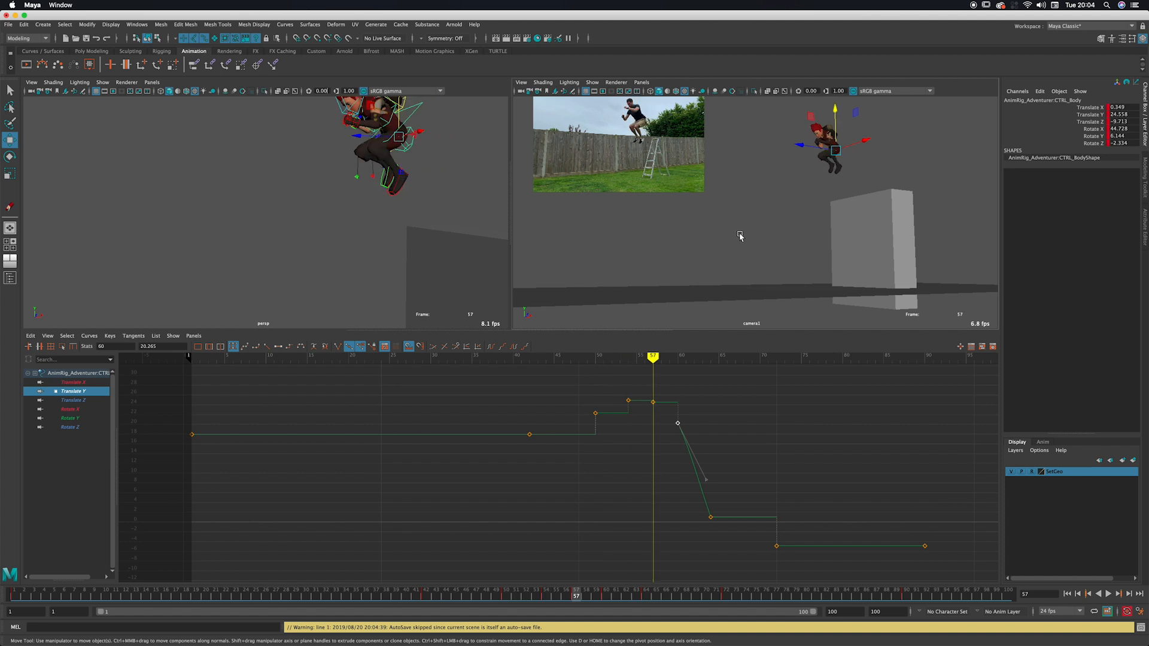
{"action": "key", "text": "period"}
{"action": "key", "text": "comma"}
{"action": "key", "text": "comma"}
{"action": "key", "text": "comma"}
{"action": "key", "text": "period"}
{"action": "key", "text": "period"}
{"action": "key", "text": "period"}
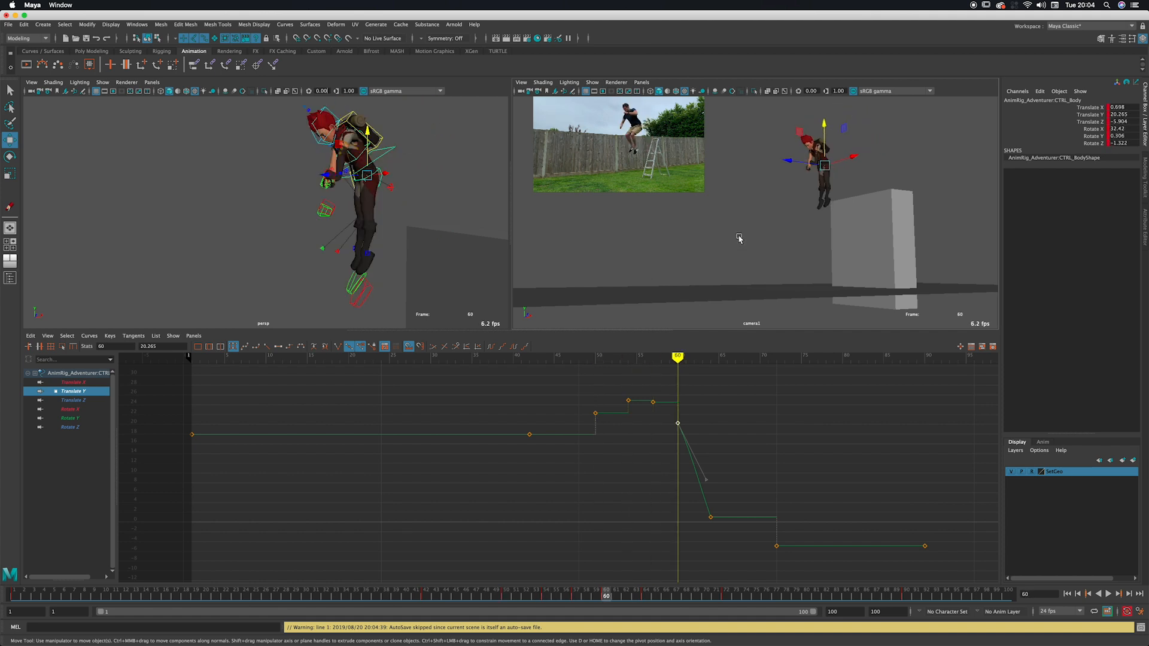
{"action": "key", "text": "period"}
{"action": "key", "text": "comma"}
{"action": "key", "text": "comma"}
{"action": "key", "text": "comma"}
{"action": "key", "text": "period"}
{"action": "key", "text": "period"}
{"action": "key", "text": "comma"}
{"action": "key", "text": "comma"}
{"action": "key", "text": "period"}
{"action": "key", "text": "period"}
Step: Select both foot controls at frame 60 and raise them to a Translate Y of about 22.217
{"action": "left_click_drag", "start_coordinate": [407, 241], "coordinate": [390, 247], "text": "alt"}
{"action": "middle_click_drag", "start_coordinate": [390, 248], "coordinate": [402, 201], "text": "alt"}
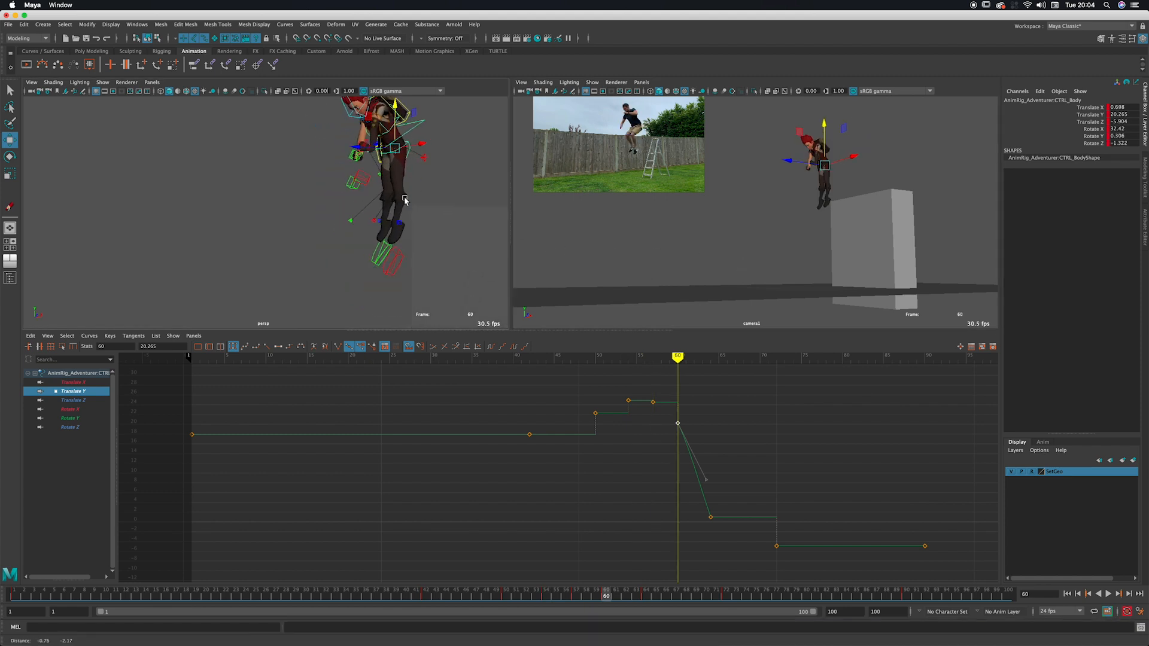
{"action": "left_click", "coordinate": [389, 269]}
{"action": "left_click", "coordinate": [379, 261]}
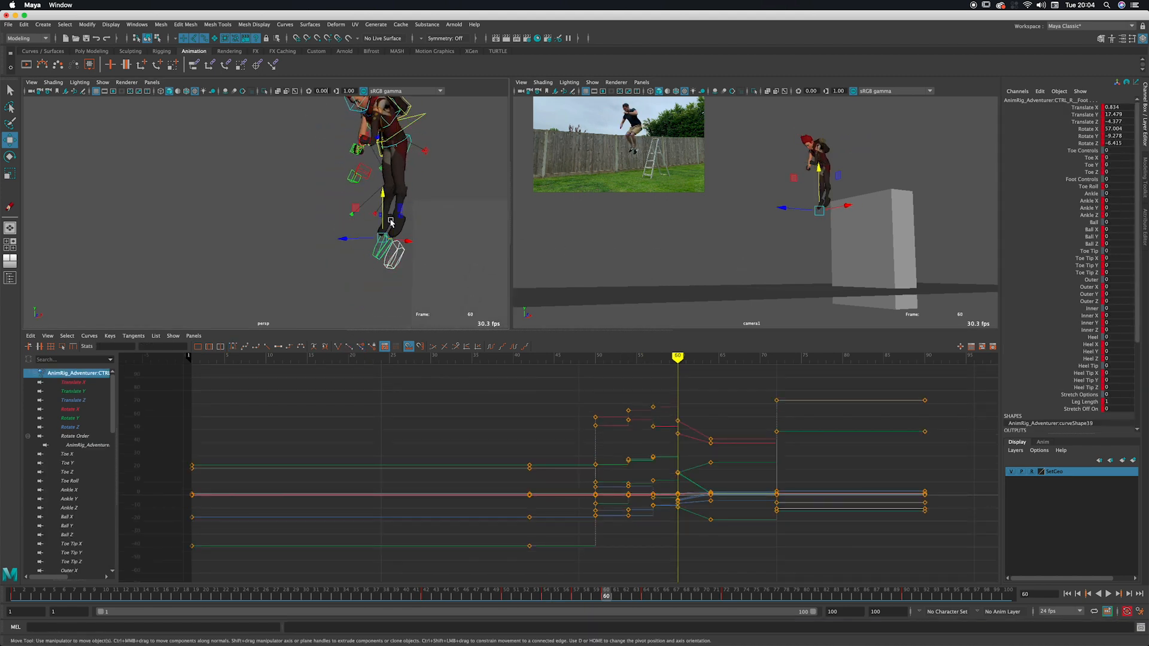
{"action": "left_click_drag", "start_coordinate": [388, 219], "coordinate": [385, 186]}
Step: Flip between frames 54, 57 and 60 to examine the raised feet against the preceding airborne poses
{"action": "key", "text": "comma"}
{"action": "key", "text": "comma"}
{"action": "key", "text": "period"}
{"action": "key", "text": "period"}
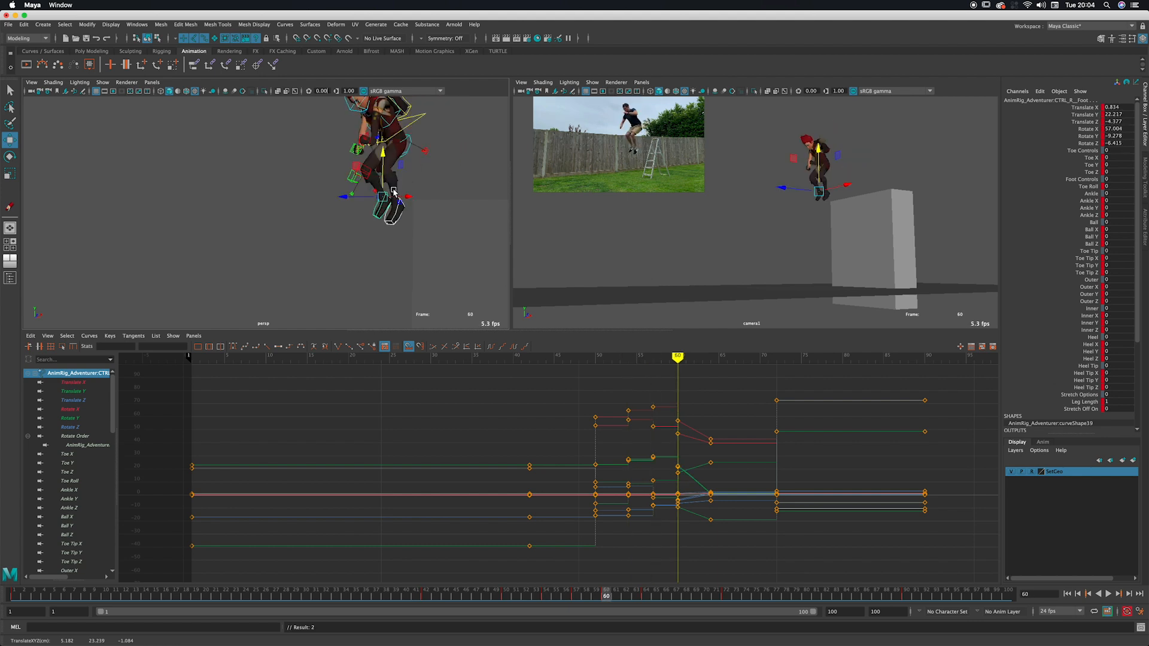
{"action": "key", "text": "comma"}
{"action": "key", "text": "comma"}
{"action": "key", "text": "period"}
{"action": "key", "text": "period"}
{"action": "key", "text": "comma"}
{"action": "key", "text": "period"}
{"action": "key", "text": "comma"}
{"action": "key", "text": "comma"}
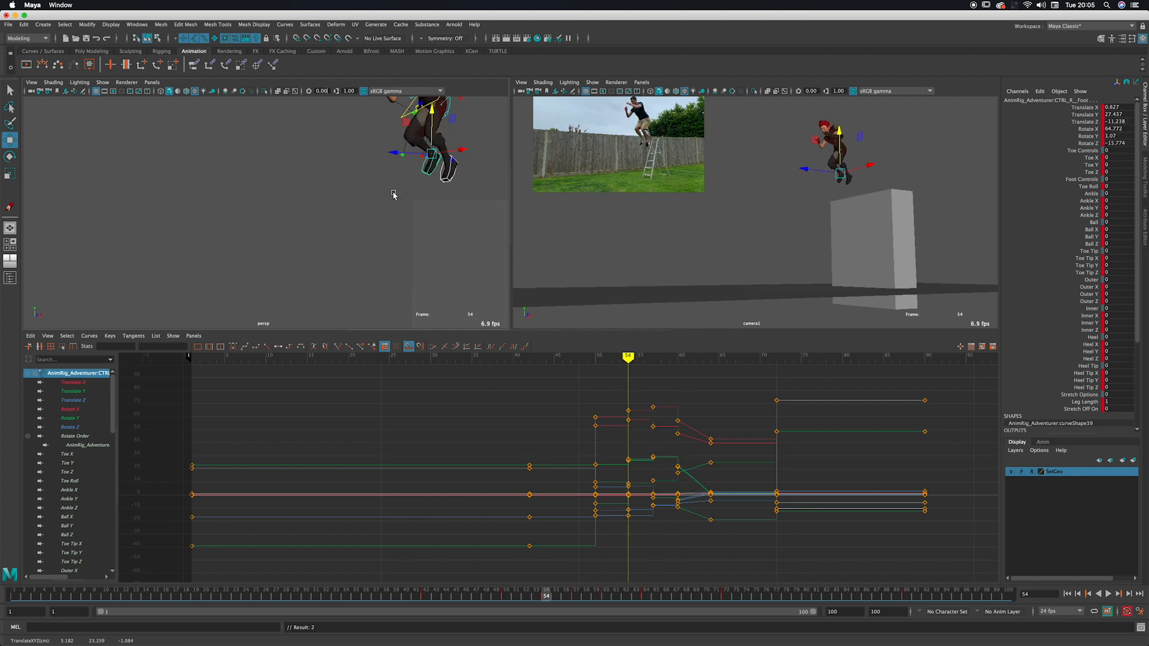
{"action": "key", "text": "period"}
{"action": "key", "text": "period"}
{"action": "key", "text": "comma"}
{"action": "key", "text": "comma"}
{"action": "key", "text": "period"}
{"action": "key", "text": "period"}
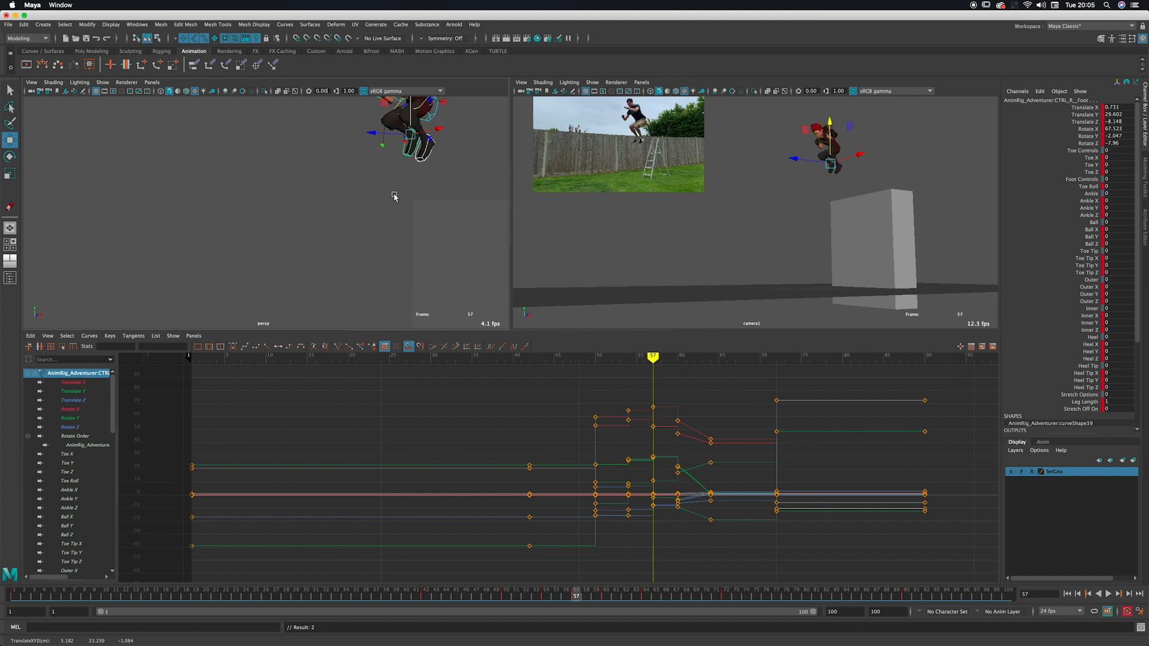
Step: Raise both foot controls at frame 60 to a Translate Y of about 23.393 and compare with the earlier poses
{"action": "left_click_drag", "start_coordinate": [389, 169], "coordinate": [383, 163]}
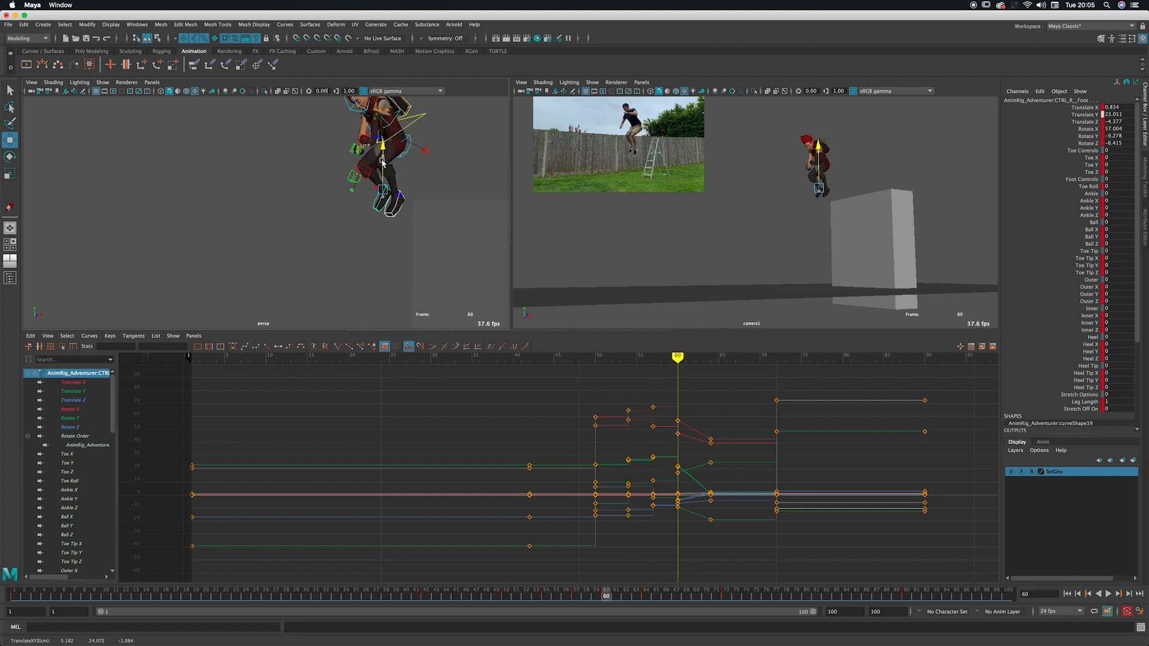
{"action": "key", "text": "comma"}
{"action": "key", "text": "comma"}
{"action": "key", "text": "period"}
{"action": "key", "text": "period"}
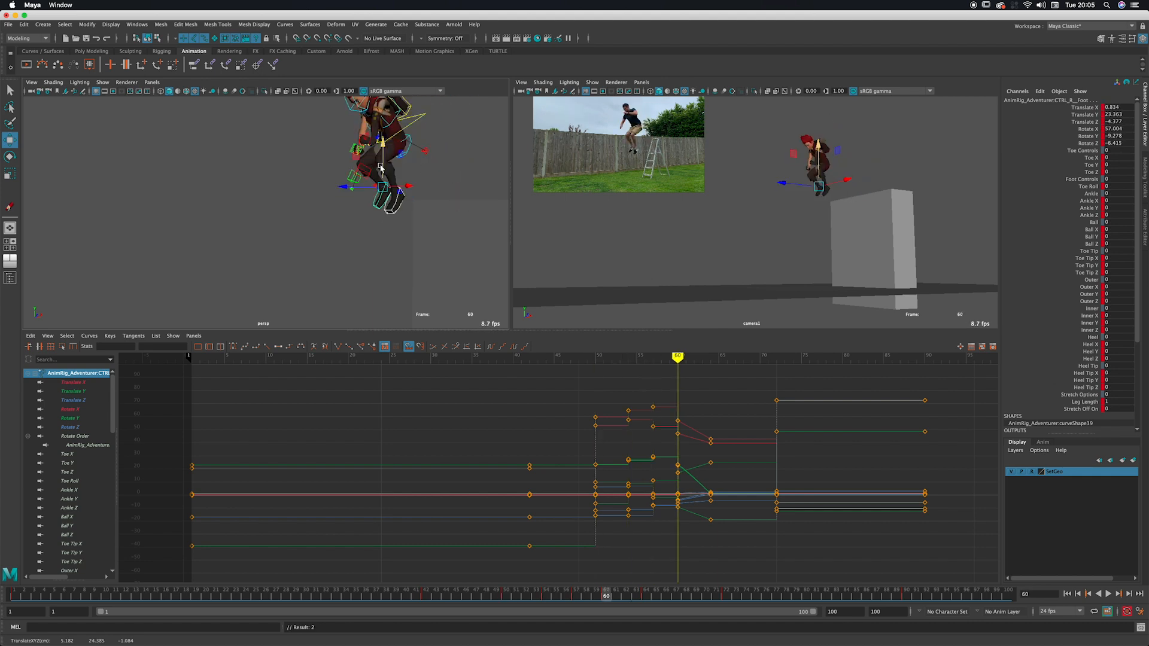
Step: Raise both foot controls at frame 60 slightly more, to a Translate Y of about 23.674, and play back the jump
{"action": "key", "text": "comma"}
{"action": "key", "text": "comma"}
{"action": "key", "text": "comma"}
{"action": "key", "text": "period"}
{"action": "key", "text": "period"}
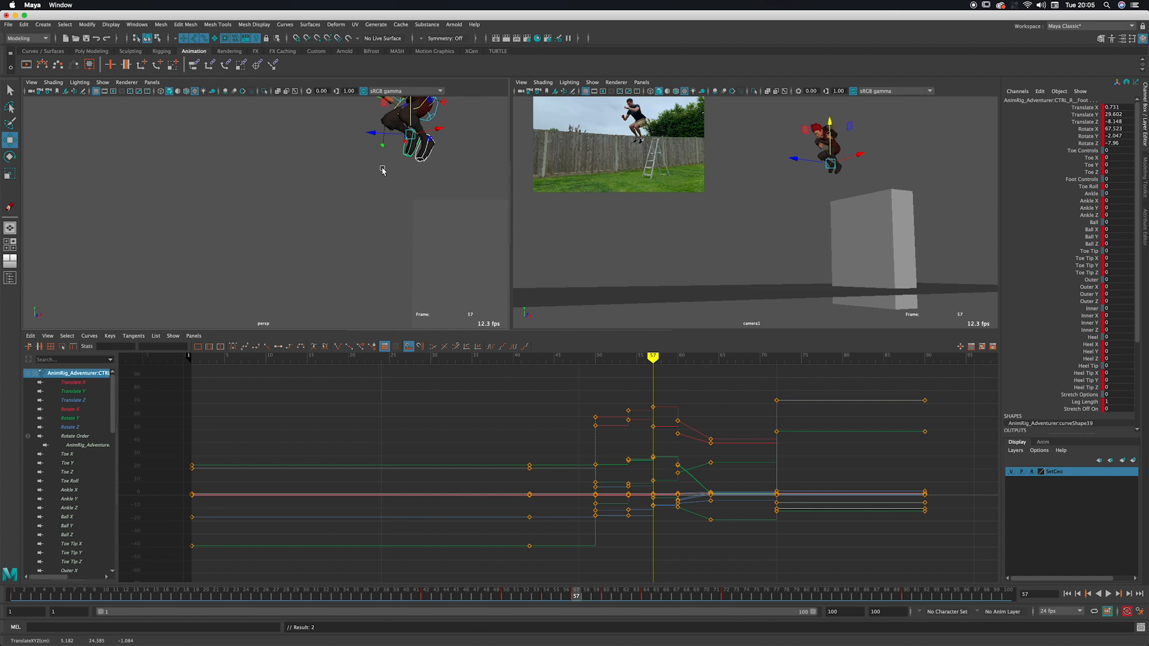
{"action": "key", "text": "period"}
{"action": "left_click_drag", "start_coordinate": [386, 165], "coordinate": [383, 164]}
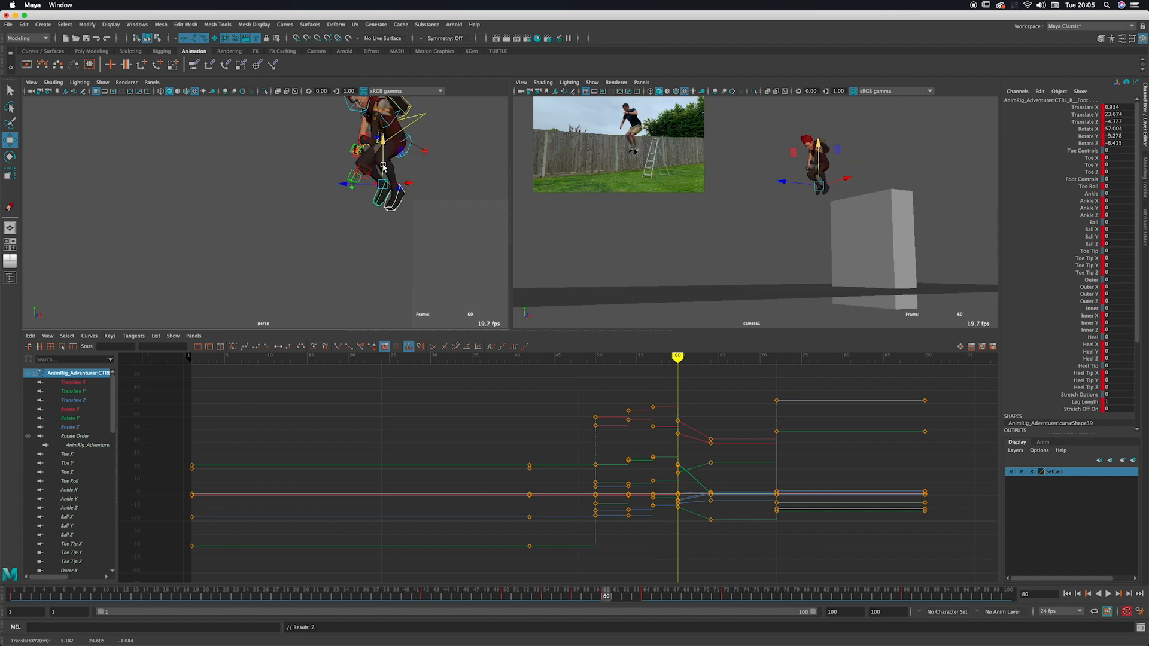
{"action": "key", "text": "alt+v"}
{"action": "middle_click_drag", "start_coordinate": [389, 162], "coordinate": [390, 218], "text": "alt"}
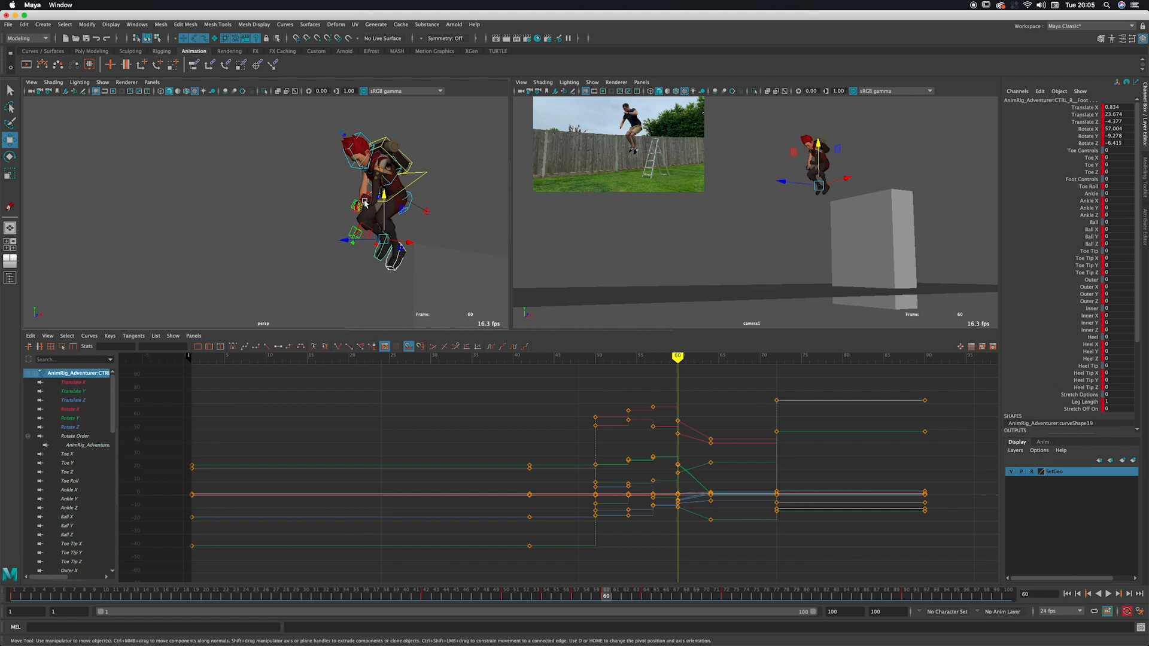
Step: Select the left hand control at frame 60 and raise it beside the head, to a Translate Y of about 25.075
{"action": "left_click_drag", "start_coordinate": [353, 203], "coordinate": [346, 231], "text": "alt"}
{"action": "right_click_drag", "start_coordinate": [338, 239], "coordinate": [422, 215], "text": "alt"}
{"action": "middle_click_drag", "start_coordinate": [422, 216], "coordinate": [380, 225], "text": "alt"}
{"action": "key", "text": "q"}
{"action": "left_click_drag", "start_coordinate": [379, 226], "coordinate": [418, 254], "text": "alt"}
{"action": "left_click", "coordinate": [409, 286]}
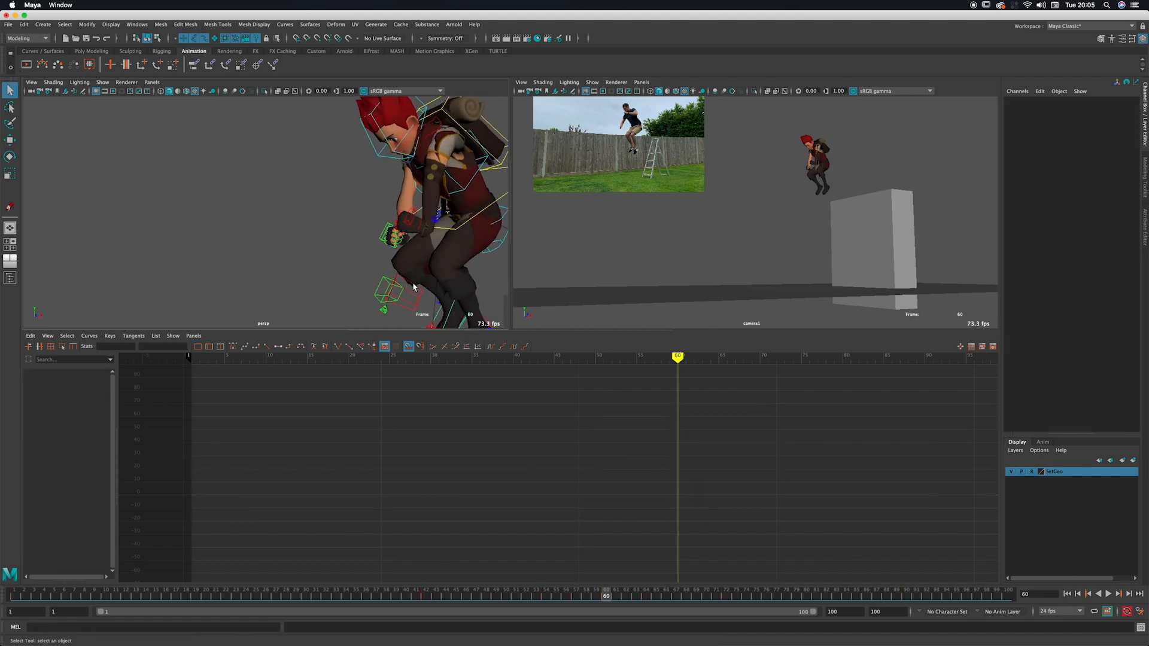
{"action": "left_click", "coordinate": [415, 289]}
{"action": "right_click_drag", "start_coordinate": [416, 289], "coordinate": [381, 230], "text": "alt"}
{"action": "key", "text": "w"}
{"action": "left_click_drag", "start_coordinate": [339, 220], "coordinate": [327, 159]}
{"action": "middle_click_drag", "start_coordinate": [327, 159], "coordinate": [342, 171], "text": "alt"}
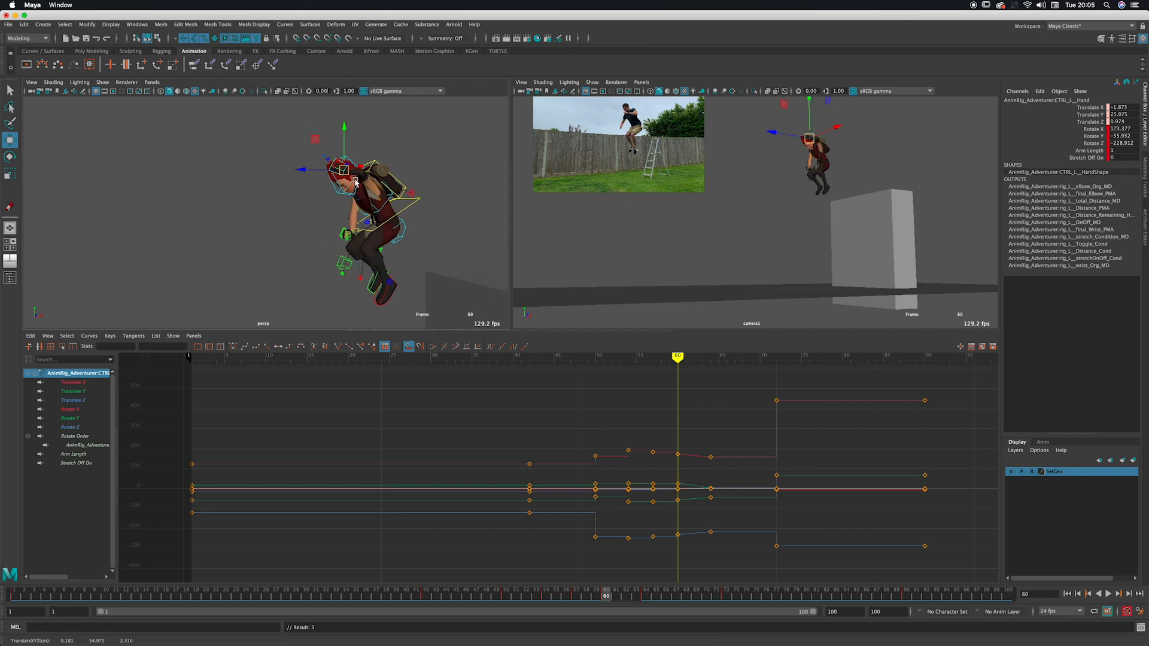
Step: Refine the left hand control at frame 60 to a Translate Y of about 24.878 and rotate it to about 175.606, -32.512, -232.041
{"action": "left_click_drag", "start_coordinate": [341, 171], "coordinate": [349, 198], "text": "alt"}
{"action": "left_click", "coordinate": [426, 198]}
{"action": "left_click", "coordinate": [369, 189]}
{"action": "key", "text": "e"}
{"action": "middle_click_drag", "start_coordinate": [356, 196], "coordinate": [367, 171], "text": "alt"}
Step: Flip between frames 54, 57 and 60 to examine how the left hand travels through the airborne poses
{"action": "key", "text": "comma"}
{"action": "key", "text": "comma"}
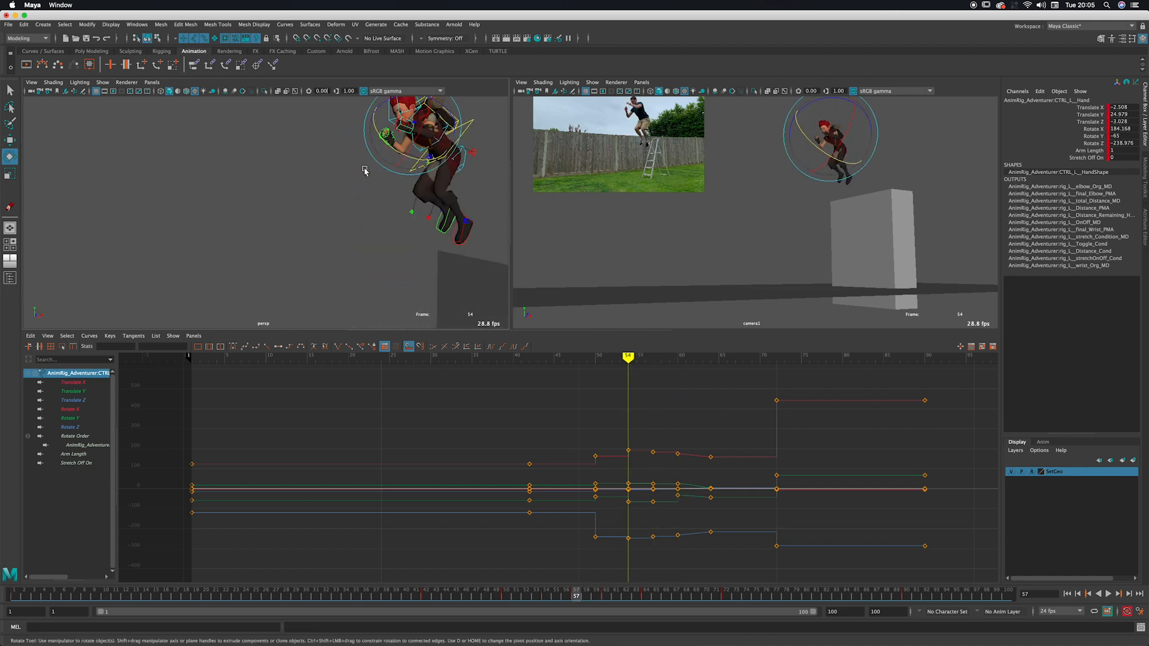
{"action": "key", "text": "period"}
{"action": "key", "text": "period"}
{"action": "key", "text": "period"}
{"action": "key", "text": "comma"}
{"action": "key", "text": "comma"}
{"action": "key", "text": "comma"}
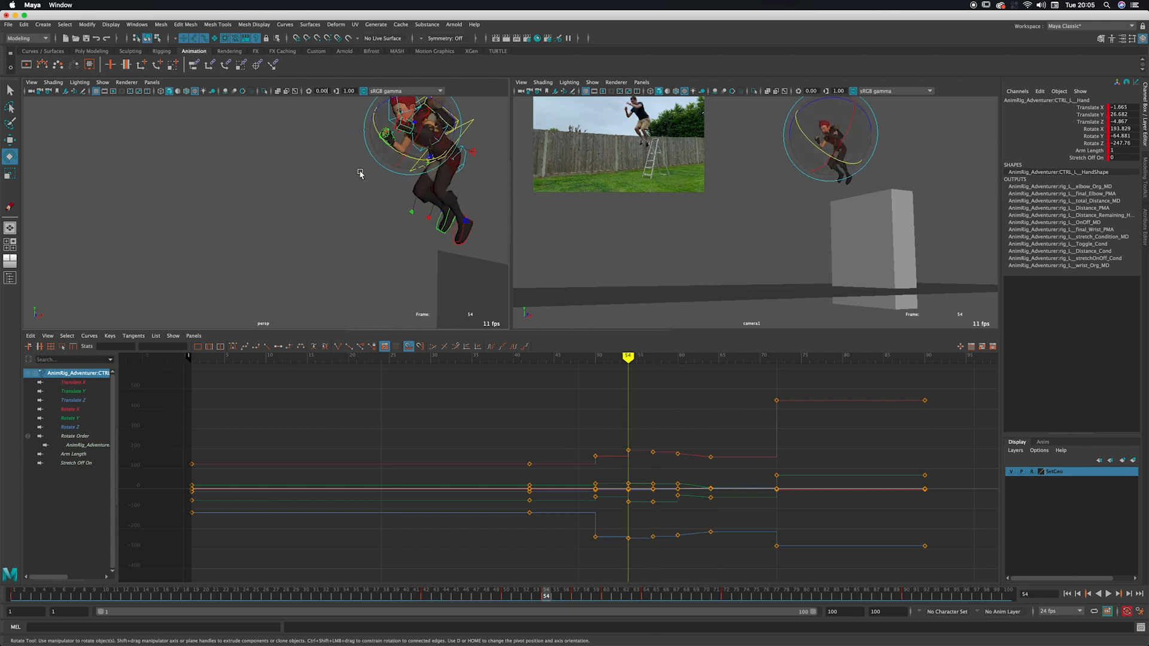
{"action": "key", "text": "comma"}
{"action": "key", "text": "period"}
{"action": "key", "text": "period"}
{"action": "key", "text": "period"}
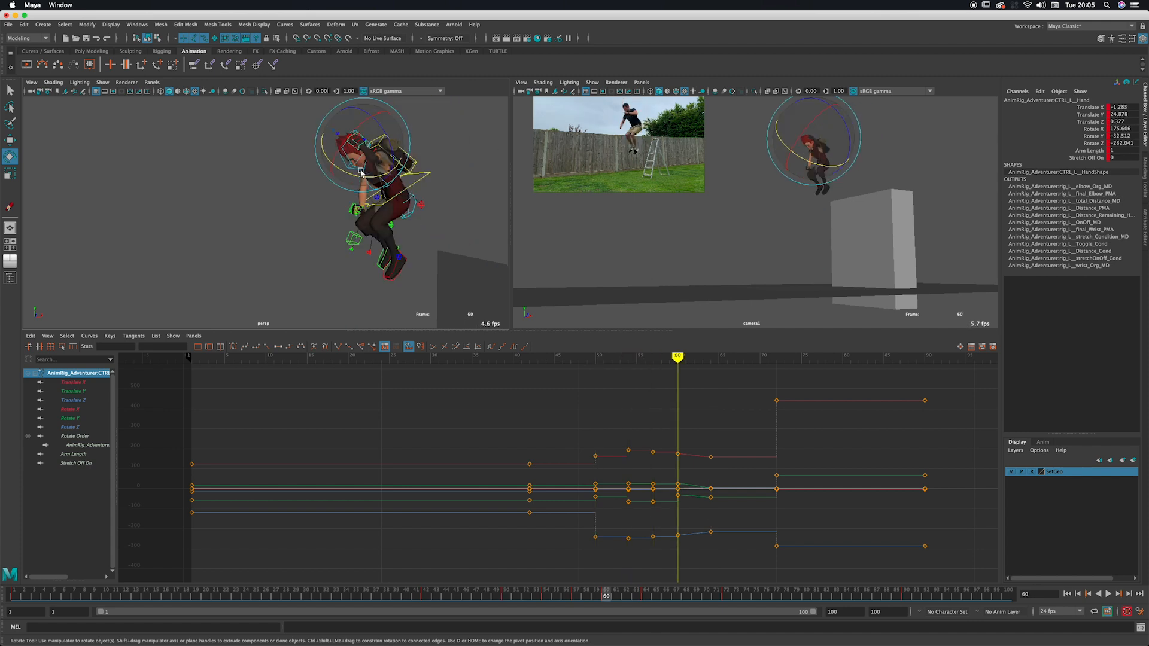
{"action": "key", "text": "comma"}
{"action": "key", "text": "comma"}
{"action": "key", "text": "comma"}
{"action": "key", "text": "period"}
{"action": "key", "text": "period"}
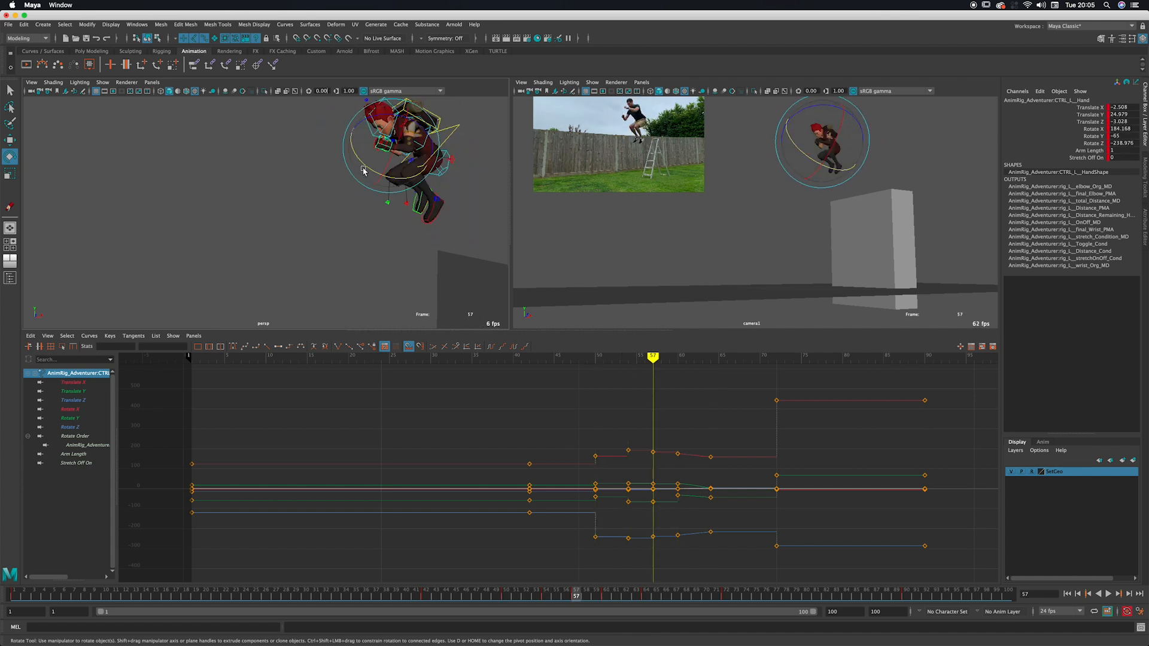
{"action": "key", "text": "period"}
Step: Lower the left hand control at frame 60 to a Translate Y of about 22.744 and rotate it to about 182.044, -45.65, -235.65
{"action": "key", "text": "w"}
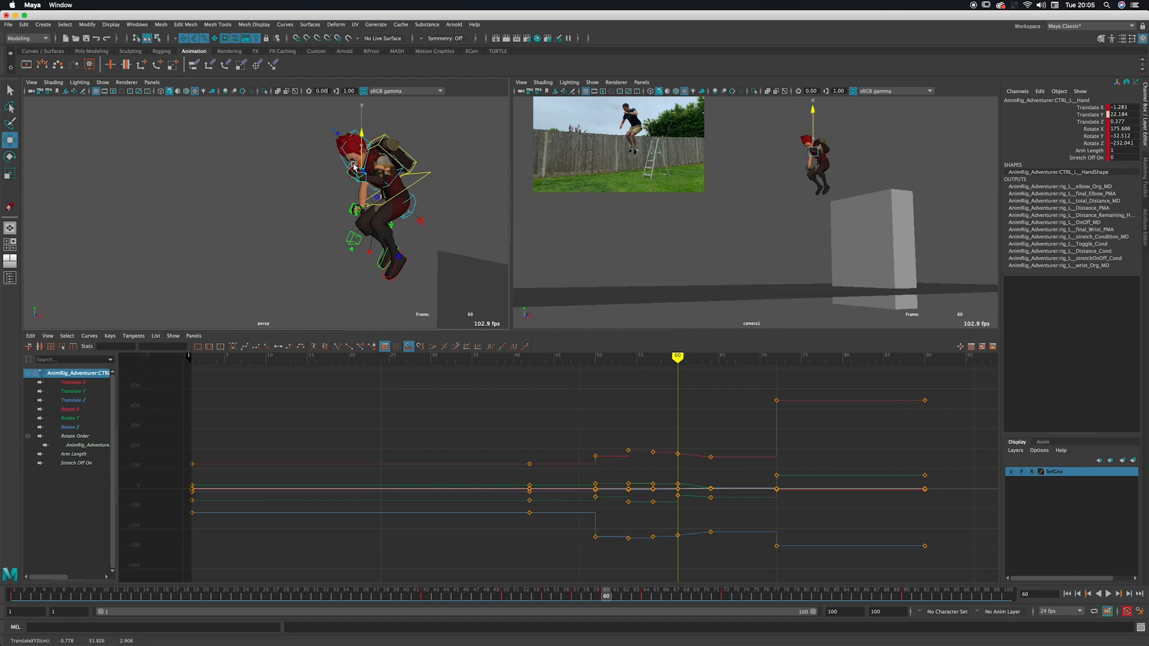
{"action": "left_click_drag", "start_coordinate": [354, 157], "coordinate": [353, 152]}
{"action": "left_click_drag", "start_coordinate": [354, 153], "coordinate": [353, 188], "text": "alt"}
{"action": "middle_click_drag", "start_coordinate": [353, 188], "coordinate": [353, 195], "text": "alt"}
{"action": "scroll", "coordinate": [353, 195], "scroll_direction": "up", "scroll_amount": 5}
{"action": "left_click", "coordinate": [381, 172]}
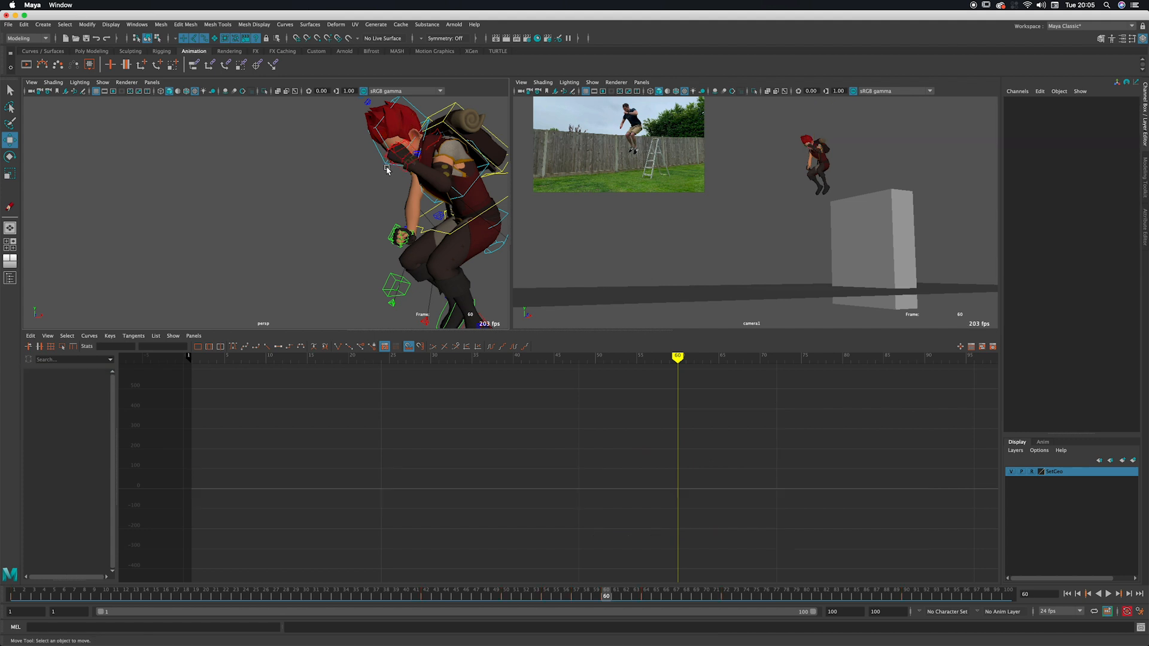
{"action": "left_click", "coordinate": [381, 173]}
{"action": "key", "text": "e"}
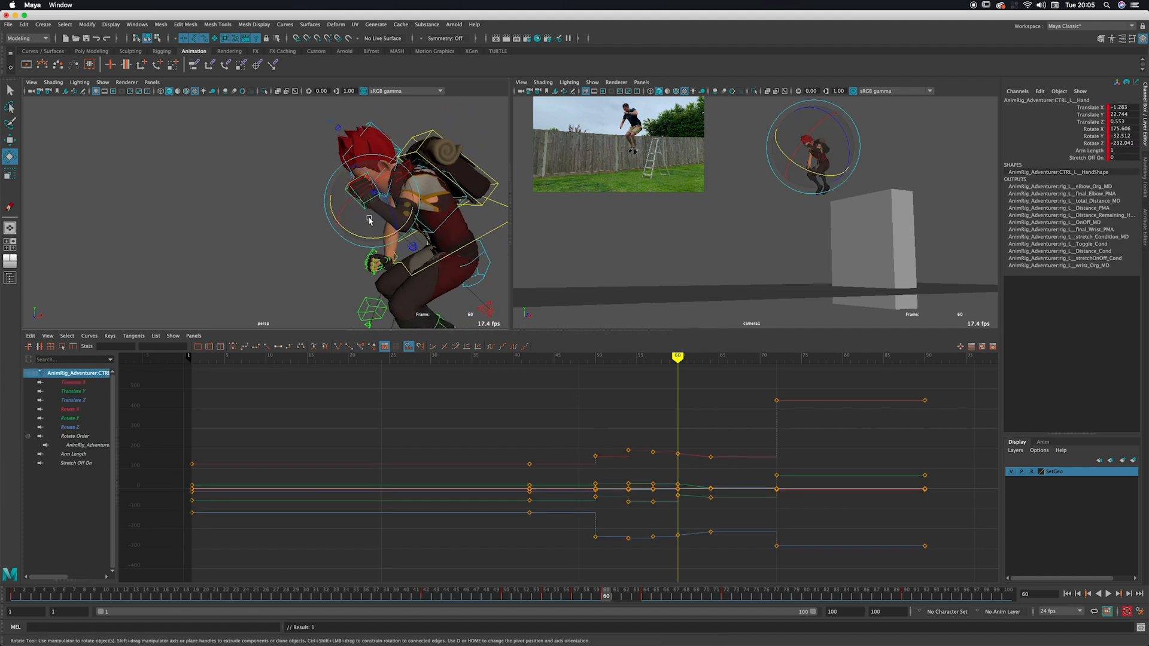
{"action": "left_click_drag", "start_coordinate": [375, 231], "coordinate": [388, 205]}
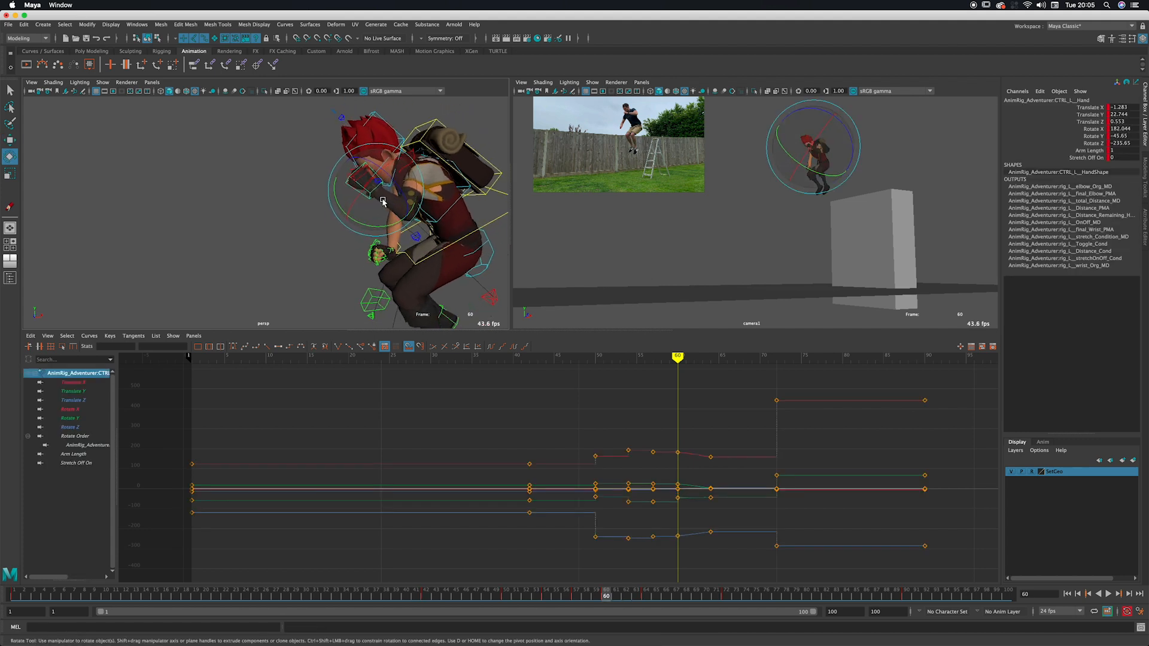
Step: Step back and forth through the keyed poses up to frame 64 to check the lowered left hand
{"action": "key", "text": "comma"}
{"action": "key", "text": "comma"}
{"action": "key", "text": "comma"}
{"action": "key", "text": "period"}
{"action": "key", "text": "period"}
{"action": "key", "text": "period"}
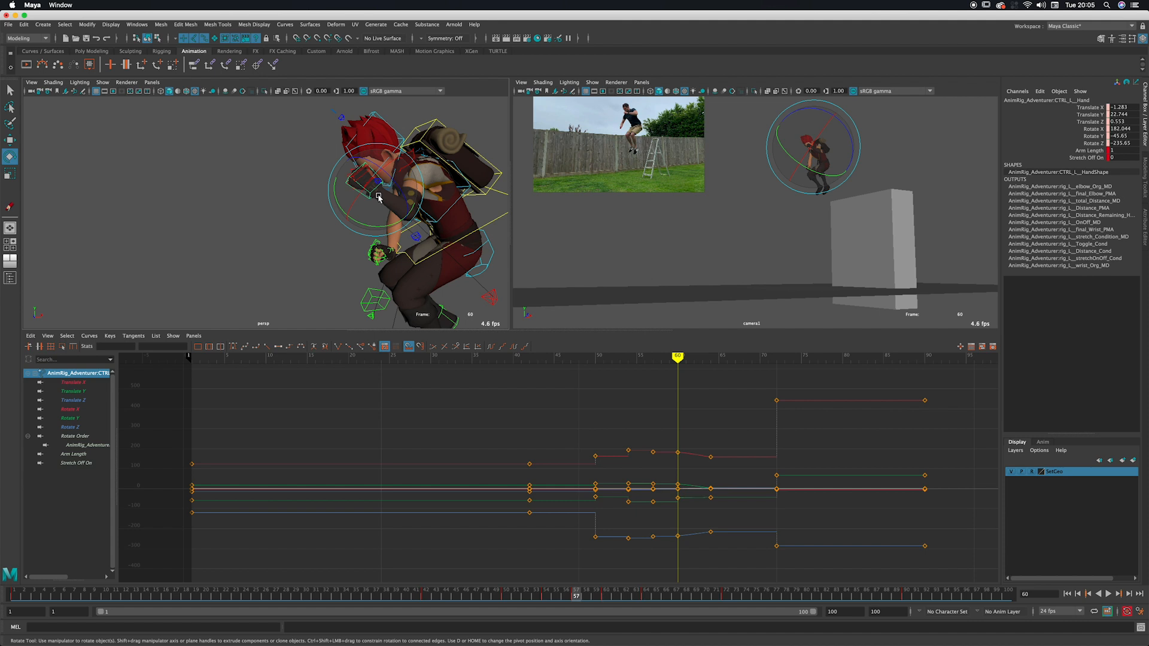
{"action": "key", "text": "comma"}
{"action": "key", "text": "comma"}
{"action": "key", "text": "comma"}
{"action": "key", "text": "period"}
{"action": "key", "text": "period"}
{"action": "key", "text": "period"}
{"action": "key", "text": "period"}
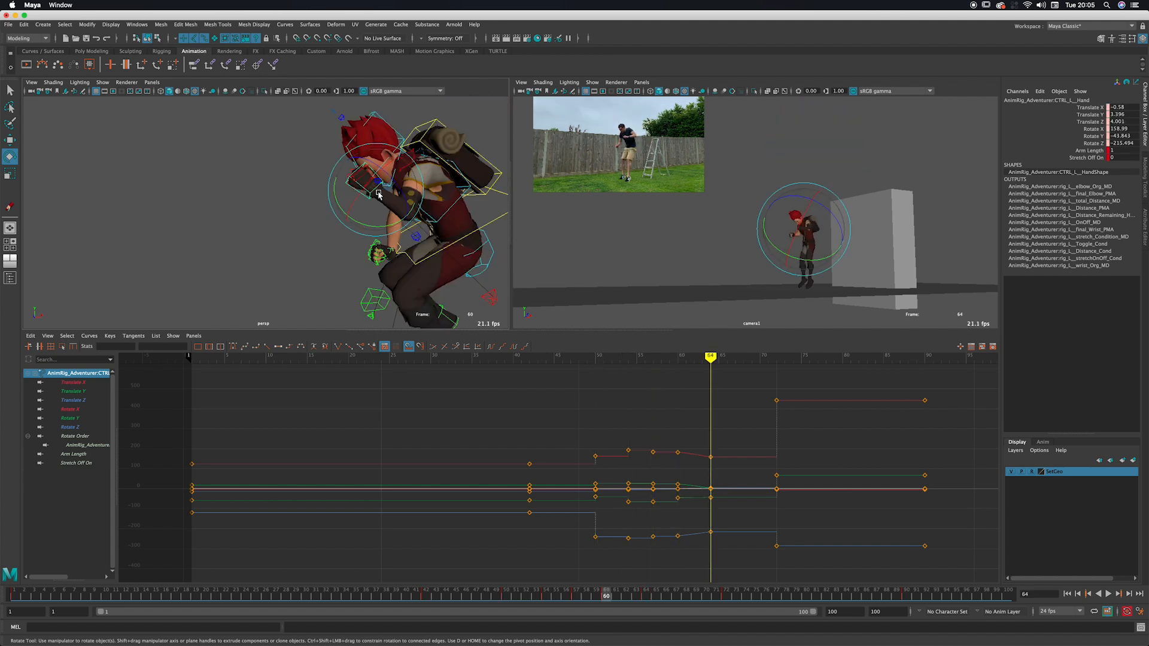
{"action": "key", "text": "comma"}
{"action": "key", "text": "comma"}
{"action": "key", "text": "comma"}
{"action": "key", "text": "period"}
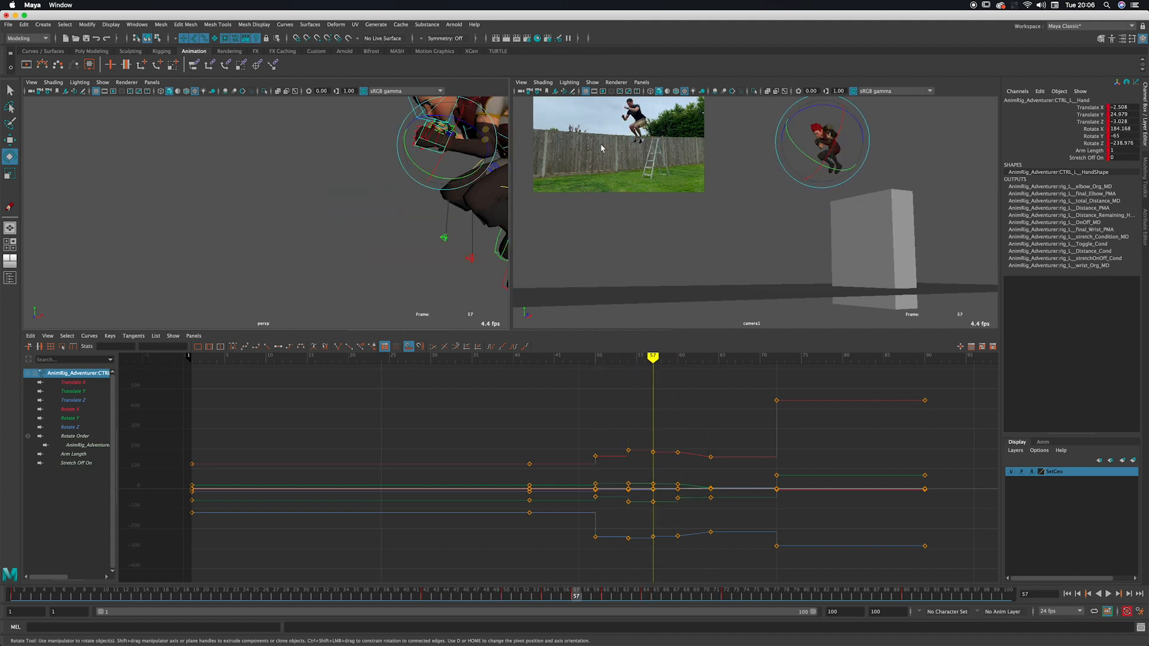
Step: Enlarge the camera view and compare the keyed poses up to frame 60 with the reference footage
{"action": "key", "text": "space"}
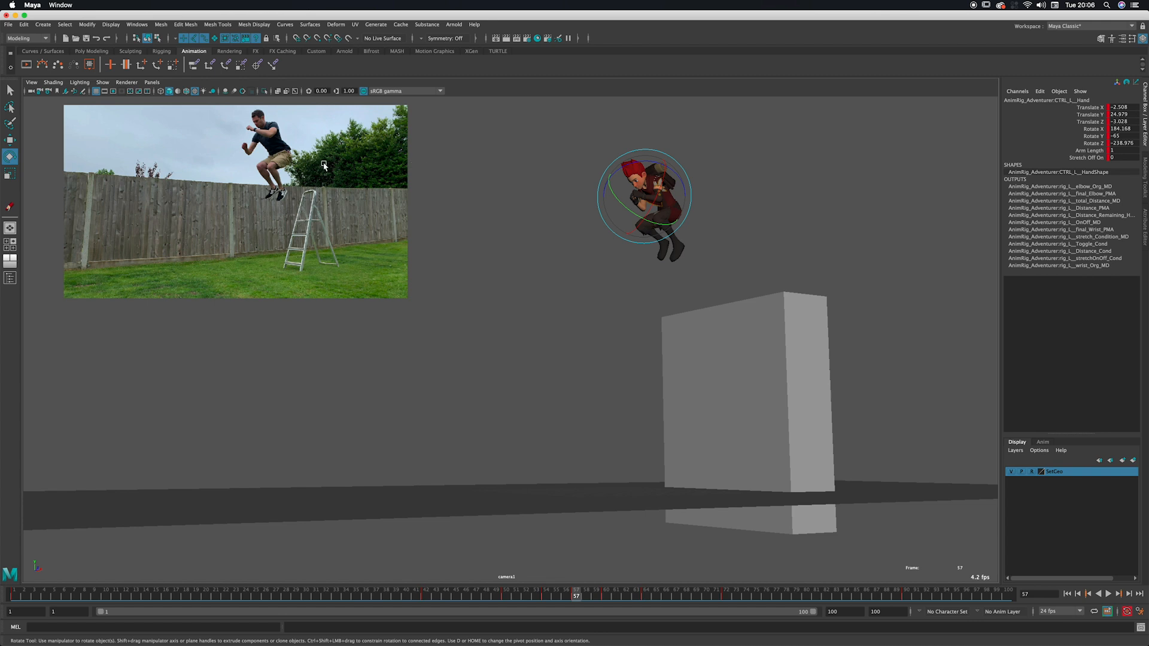
{"action": "key", "text": "comma"}
{"action": "key", "text": "comma"}
{"action": "key", "text": "comma"}
{"action": "key", "text": "period"}
{"action": "key", "text": "period"}
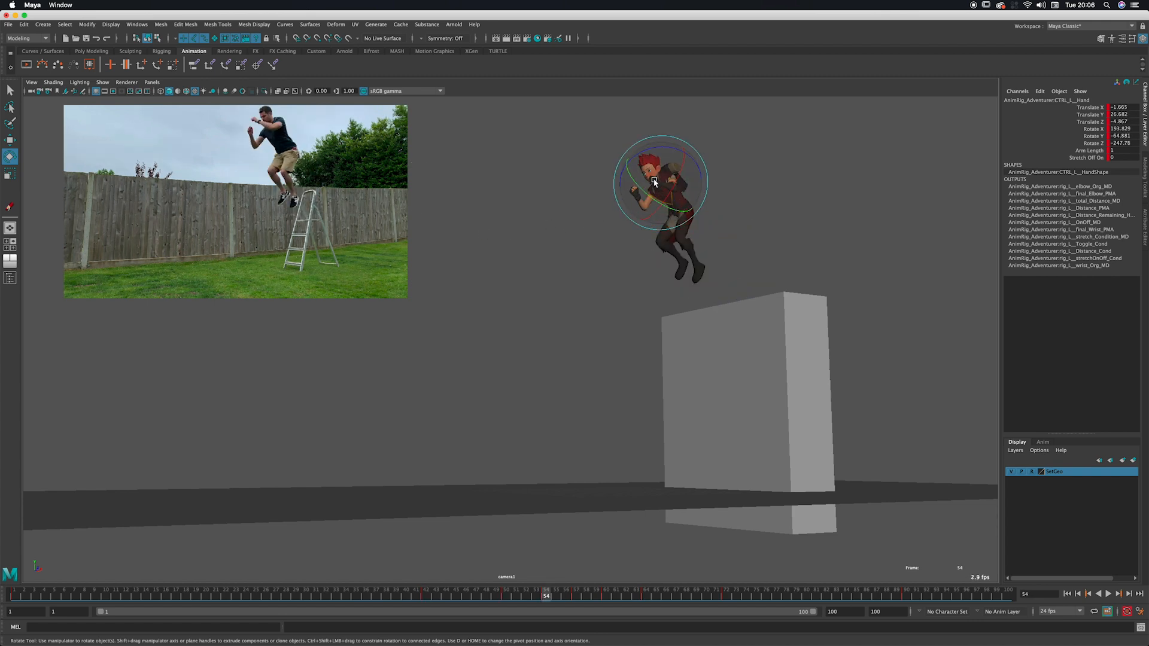
{"action": "key", "text": "period"}
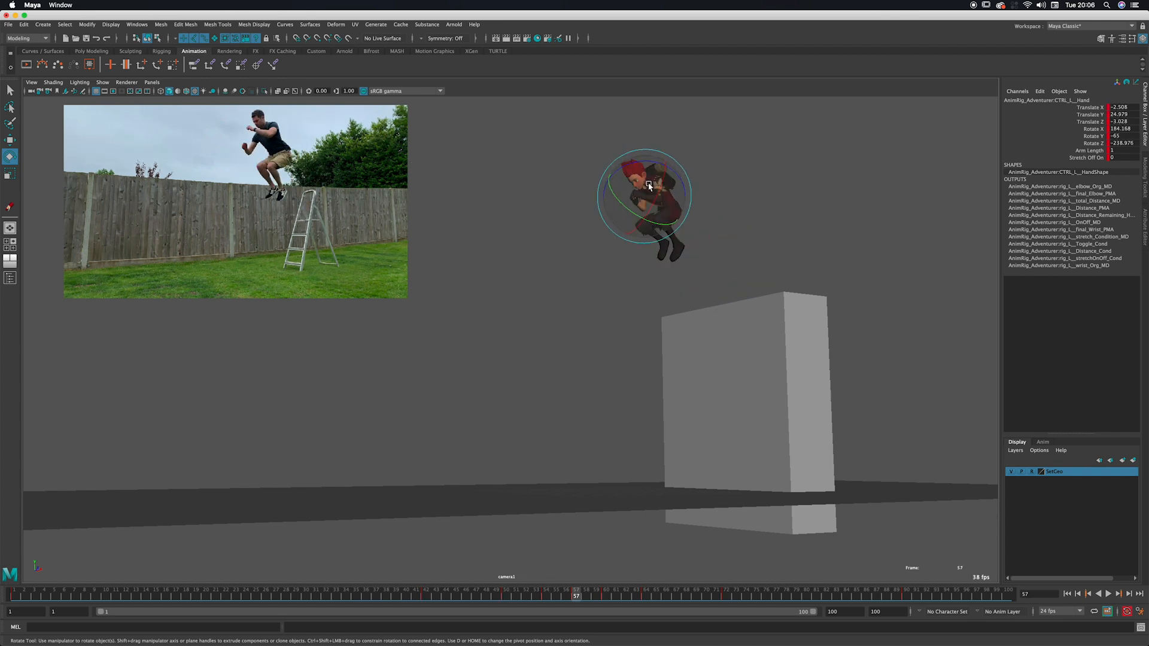
{"action": "key", "text": "period"}
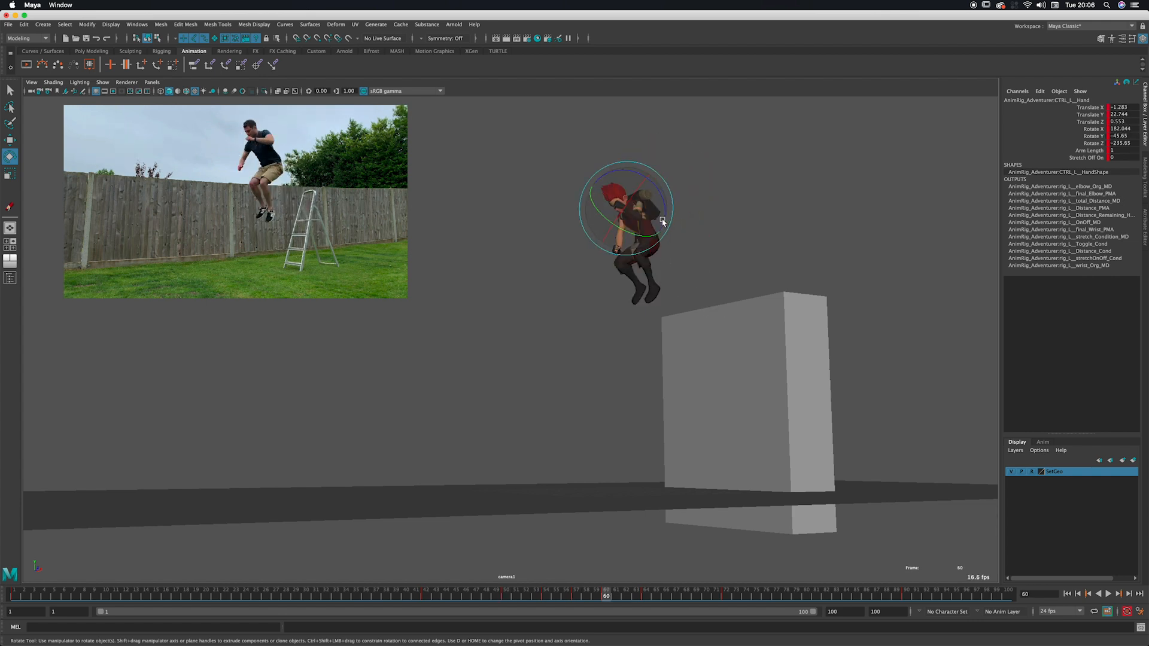
{"action": "key", "text": "comma"}
{"action": "key", "text": "comma"}
{"action": "key", "text": "comma"}
{"action": "key", "text": "comma"}
{"action": "key", "text": "period"}
{"action": "key", "text": "period"}
{"action": "key", "text": "period"}
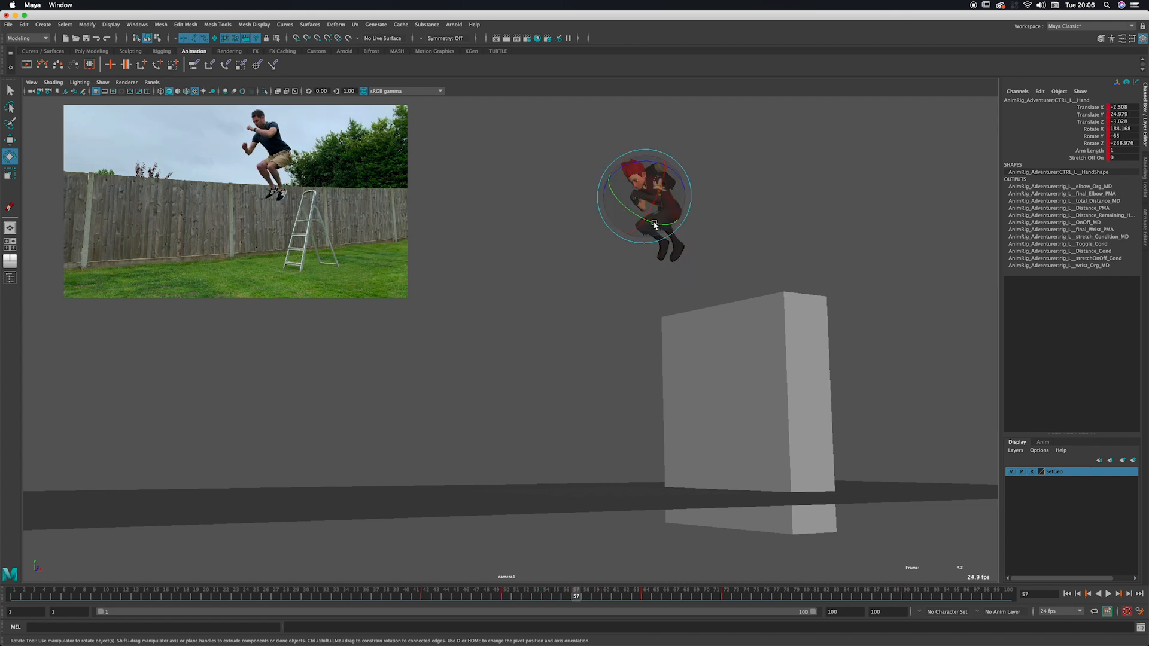
Step: Step between the crouch at frame 42 and the airborne pose at frame 60 to review the arm arc against the footage
{"action": "key", "text": "comma"}
{"action": "key", "text": "comma"}
{"action": "key", "text": "comma"}
{"action": "key", "text": "comma"}
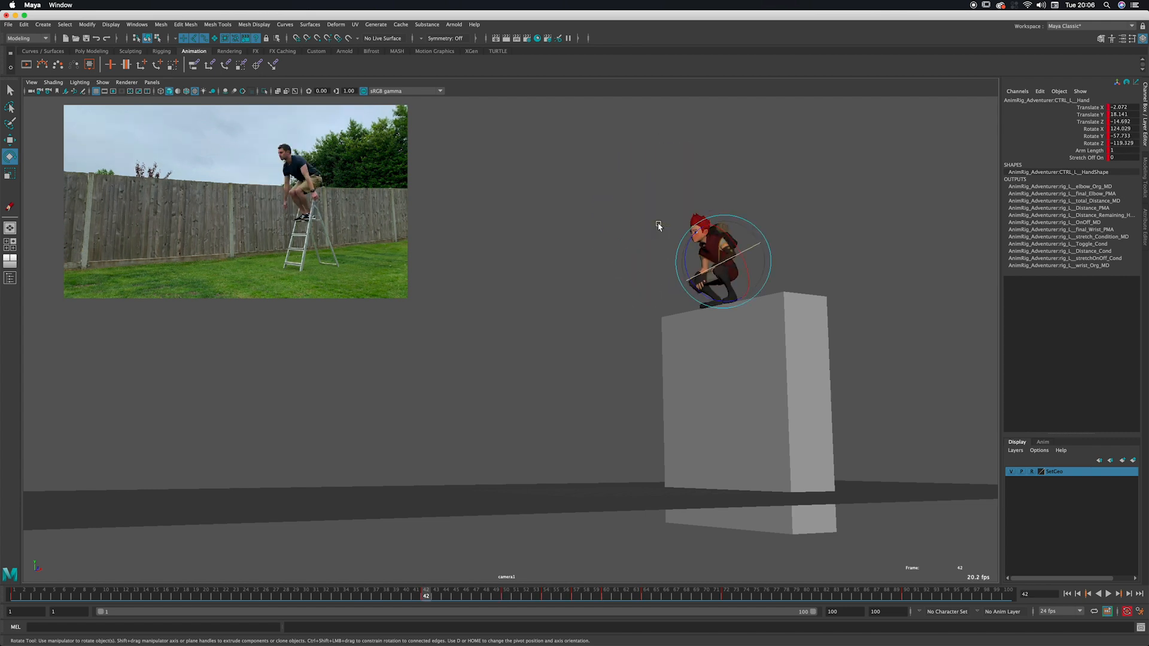
{"action": "key", "text": "period"}
{"action": "key", "text": "period"}
{"action": "key", "text": "period"}
{"action": "key", "text": "period"}
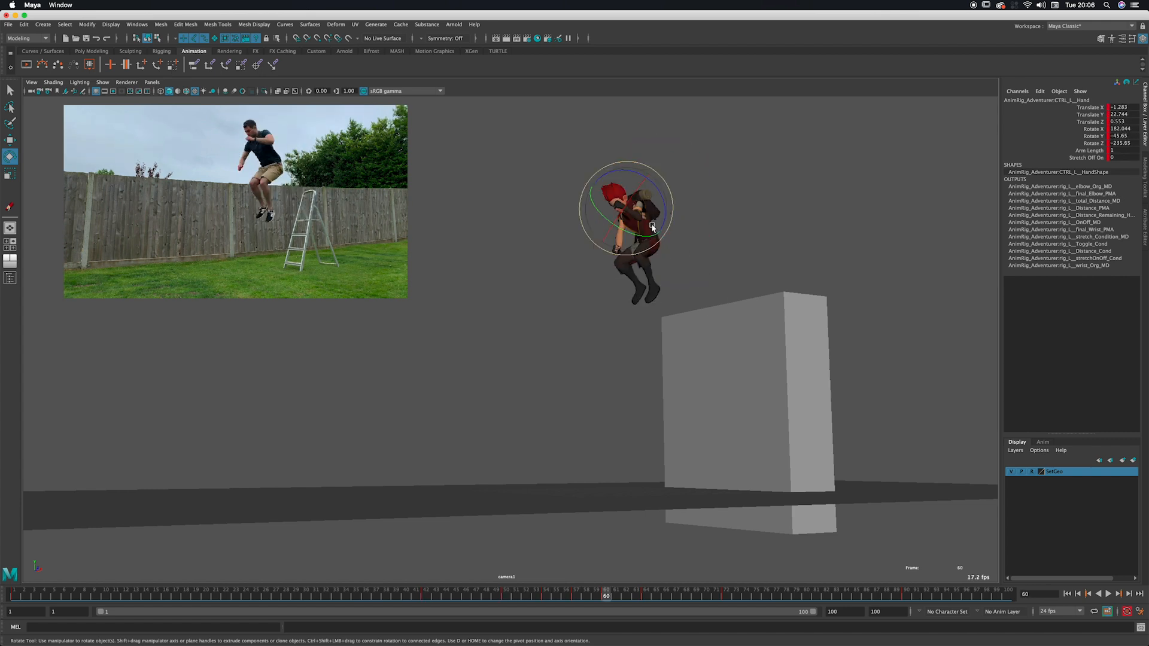
{"action": "key", "text": "comma"}
{"action": "key", "text": "comma"}
{"action": "key", "text": "comma"}
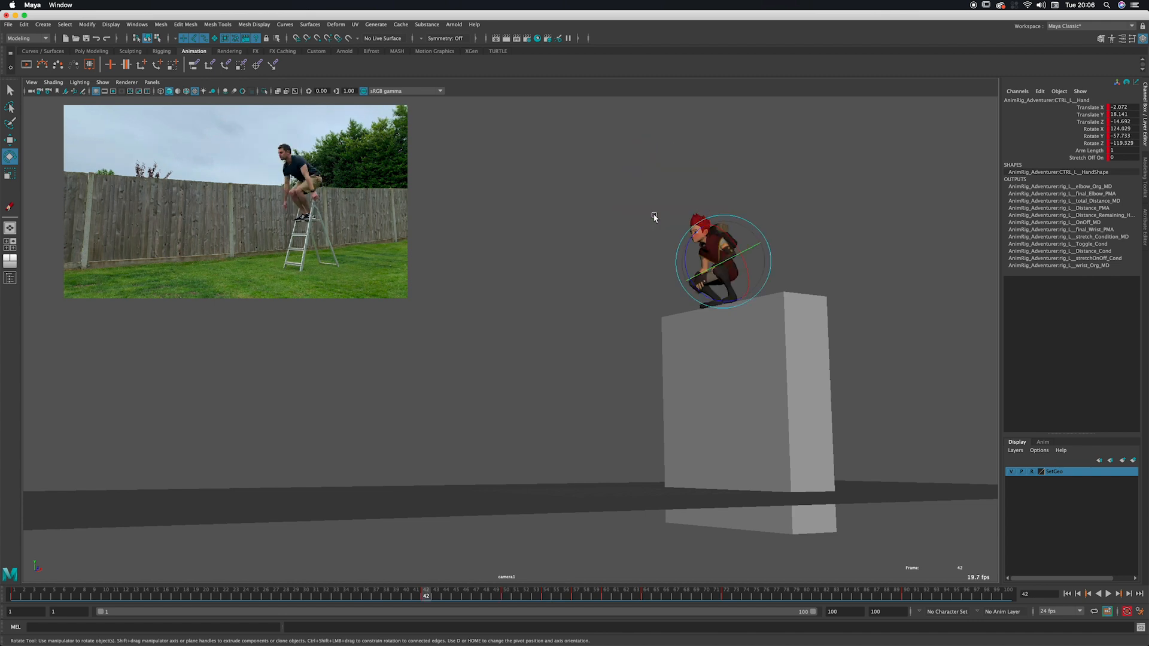
{"action": "key", "text": "period"}
{"action": "key", "text": "period"}
{"action": "key", "text": "period"}
{"action": "key", "text": "period"}
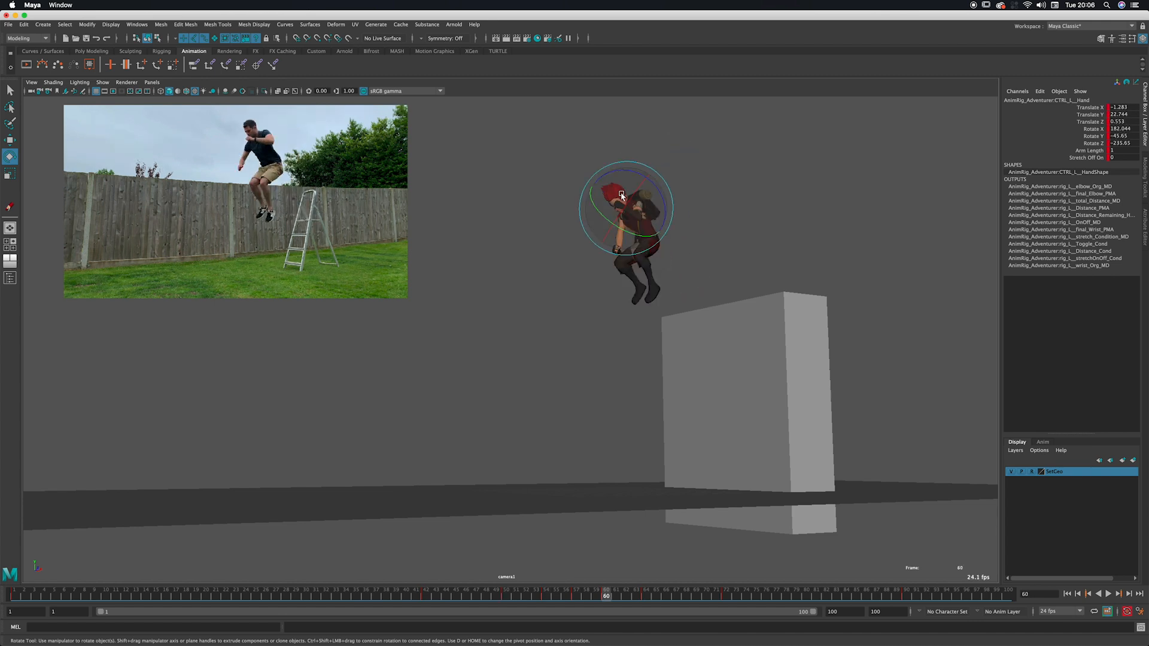
Step: Lower the left hand control at frame 60 to a Translate Y of about 22.317 and rotate it to about 181.721, -33.885, -235.147
{"action": "key", "text": "w"}
{"action": "left_click_drag", "start_coordinate": [626, 190], "coordinate": [600, 217]}
{"action": "key", "text": "e"}
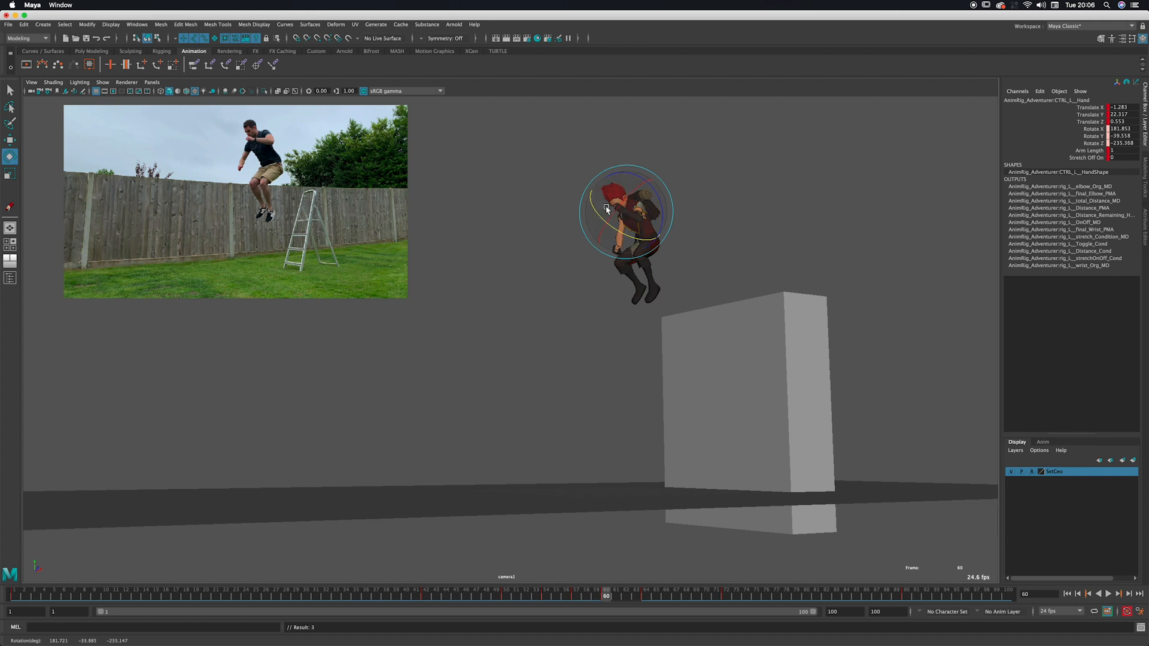
Step: Step through single frames and keyed poses in the enlarged camera view to check the adjusted left hand against the footage
{"action": "key", "text": "alt+period"}
{"action": "key", "text": "alt+period"}
{"action": "key", "text": "alt+period"}
{"action": "key", "text": "alt+period"}
{"action": "key", "text": "comma"}
{"action": "key", "text": "comma"}
{"action": "key", "text": "comma"}
{"action": "key", "text": "comma"}
{"action": "key", "text": "period"}
{"action": "key", "text": "period"}
{"action": "key", "text": "period"}
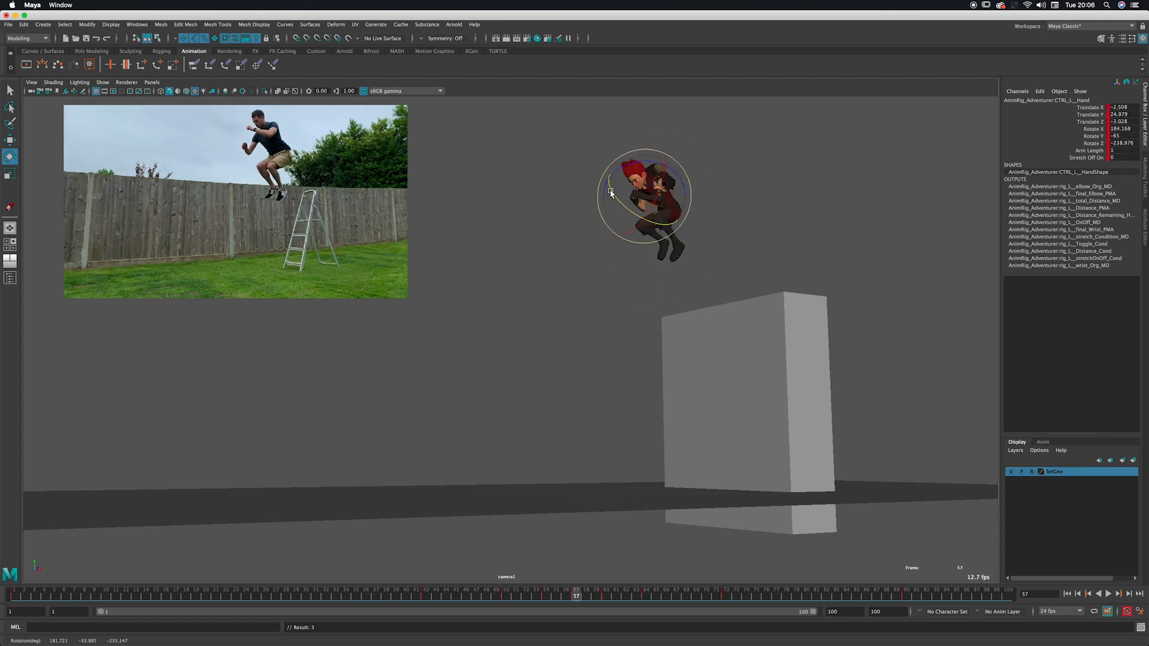
{"action": "key", "text": "alt+period"}
{"action": "key", "text": "alt+period"}
{"action": "key", "text": "alt+period"}
{"action": "key", "text": "alt+period"}
{"action": "key", "text": "comma"}
{"action": "key", "text": "comma"}
{"action": "key", "text": "comma"}
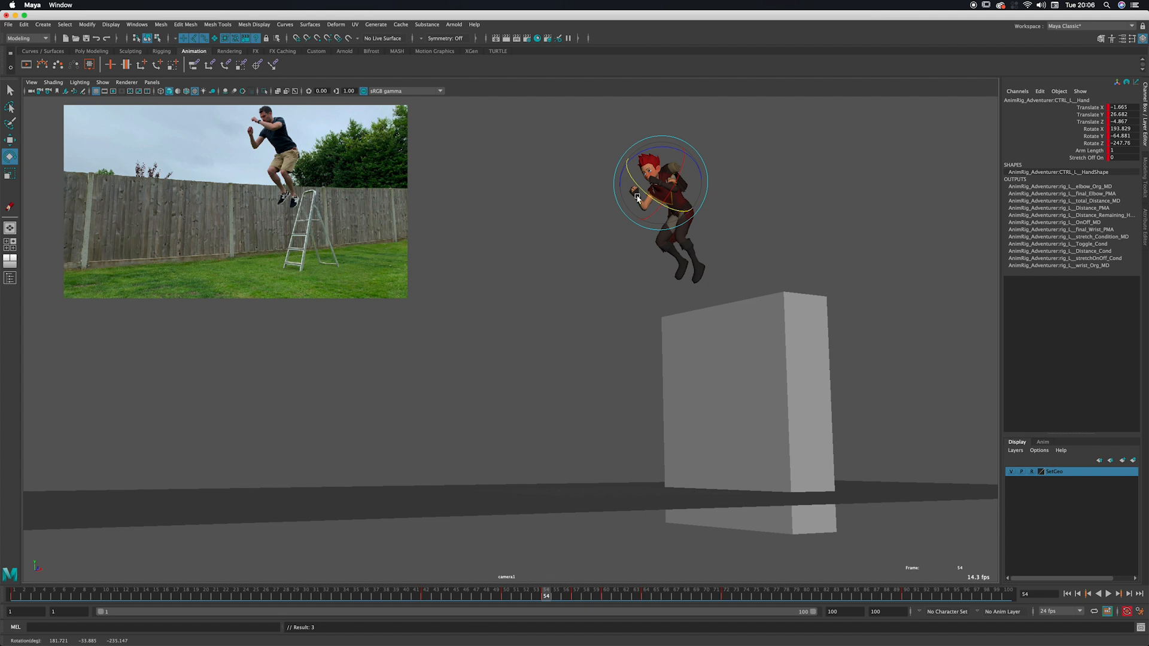
Step: Restore the multi-panel layout and examine the character at frames 54, 57 and 60 in the perspective view
{"action": "left_click_drag", "start_coordinate": [638, 197], "coordinate": [659, 204]}
{"action": "key", "text": "space"}
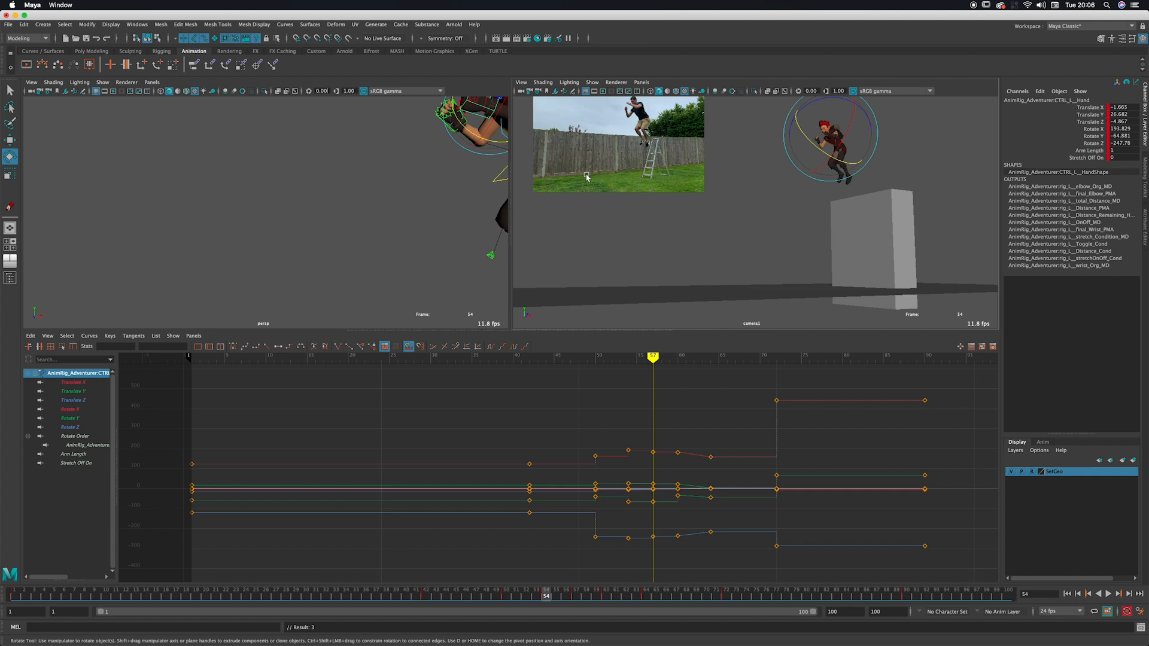
{"action": "middle_click_drag", "start_coordinate": [452, 225], "coordinate": [422, 246], "text": "alt"}
{"action": "right_click_drag", "start_coordinate": [431, 237], "coordinate": [357, 246], "text": "alt"}
{"action": "middle_click_drag", "start_coordinate": [356, 245], "coordinate": [385, 233], "text": "alt"}
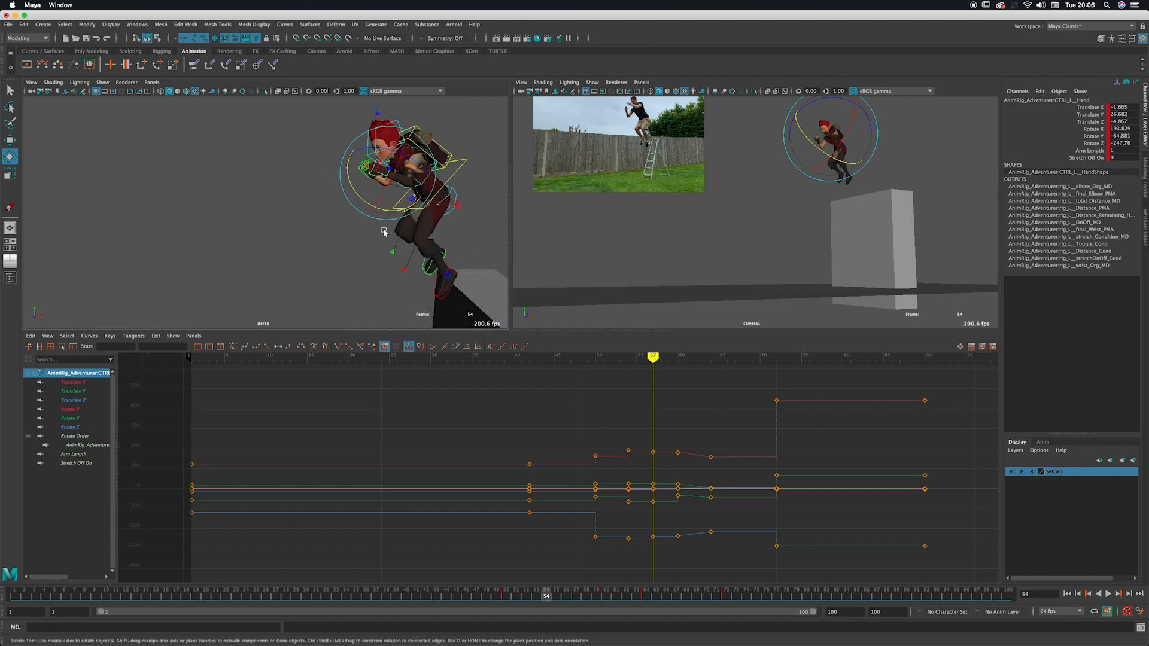
{"action": "left_click_drag", "start_coordinate": [385, 234], "coordinate": [455, 223], "text": "alt"}
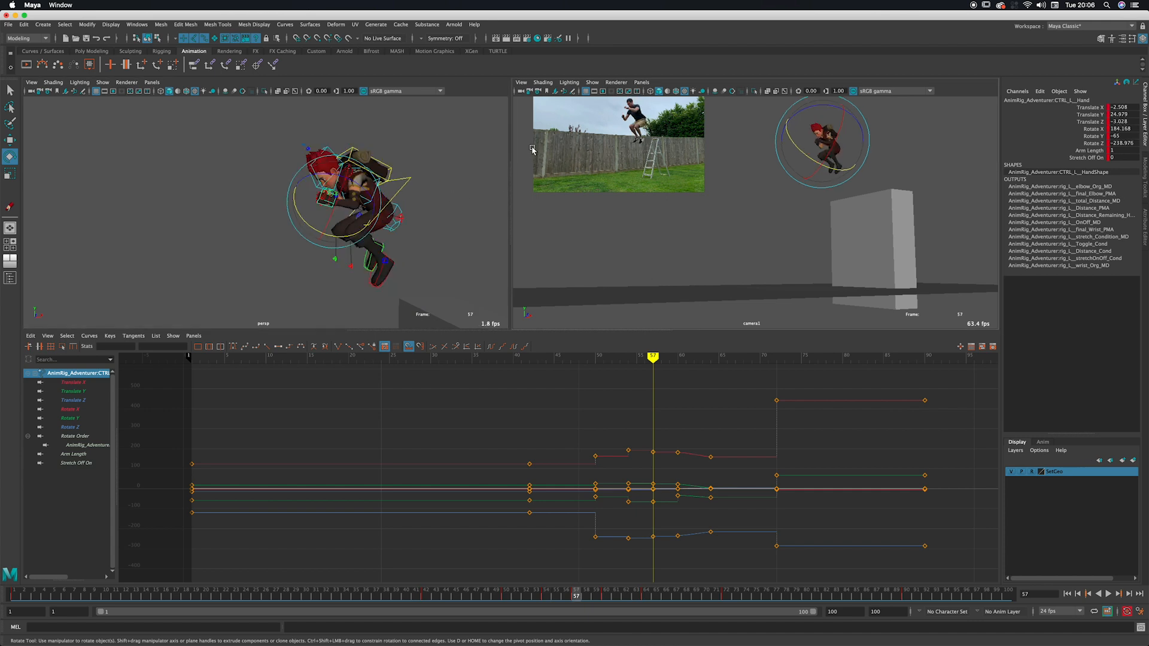
{"action": "key", "text": "period"}
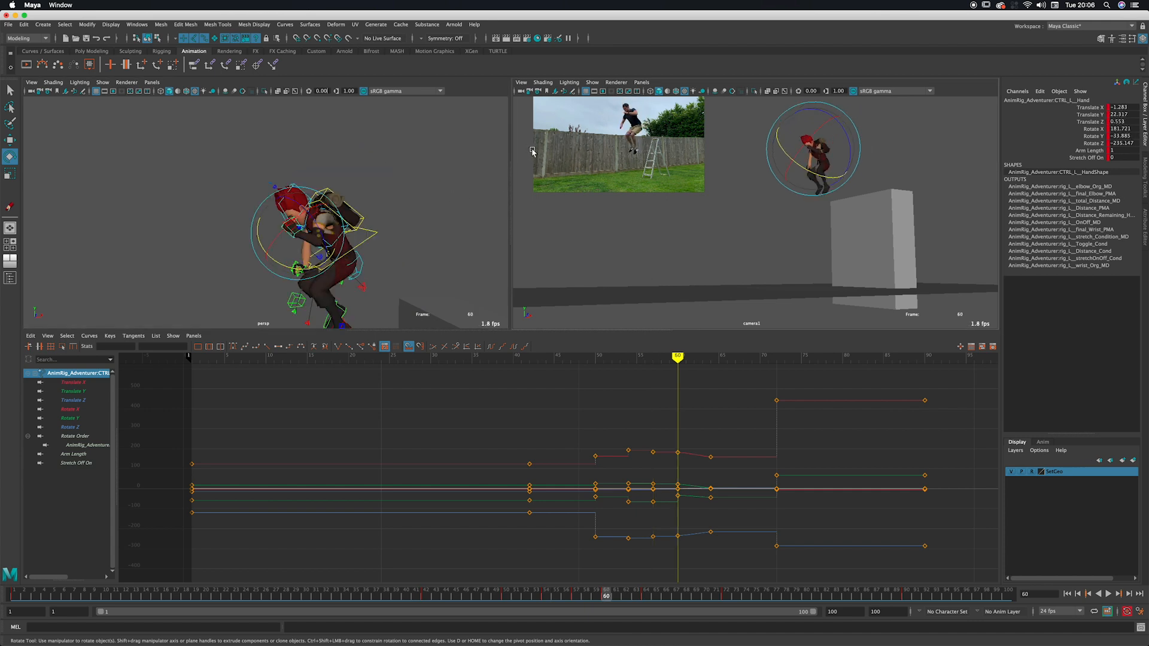
Step: Select the right hand control at frame 60 and move it to about X 3.106, Y 19.546, Z -0.361
{"action": "middle_click_drag", "start_coordinate": [384, 215], "coordinate": [436, 195], "text": "alt"}
{"action": "key", "text": "q"}
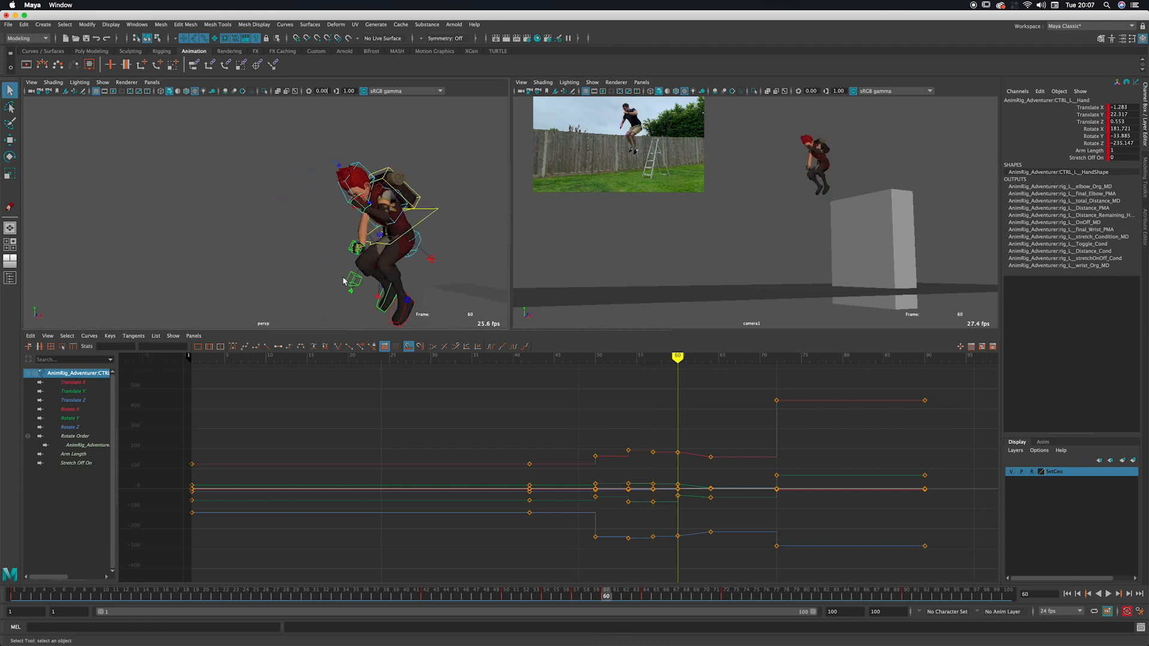
{"action": "left_click", "coordinate": [345, 280]}
{"action": "key", "text": "w"}
{"action": "left_click_drag", "start_coordinate": [350, 279], "coordinate": [377, 240]}
{"action": "key", "text": "e"}
{"action": "key", "text": "w"}
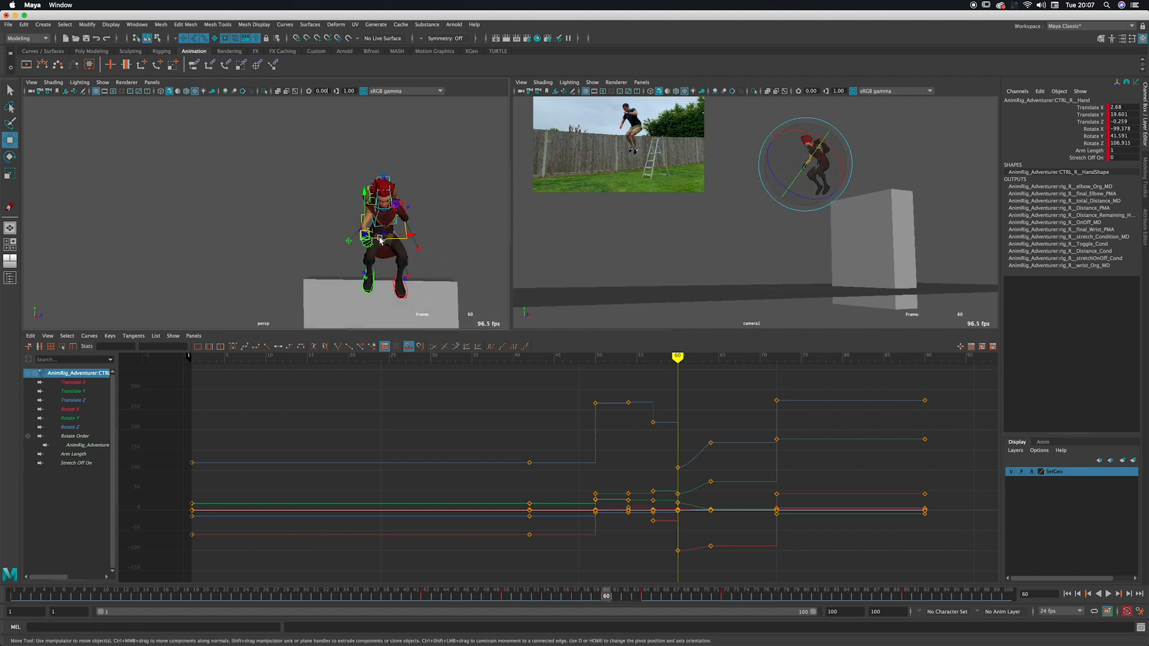
{"action": "left_click", "coordinate": [380, 240]}
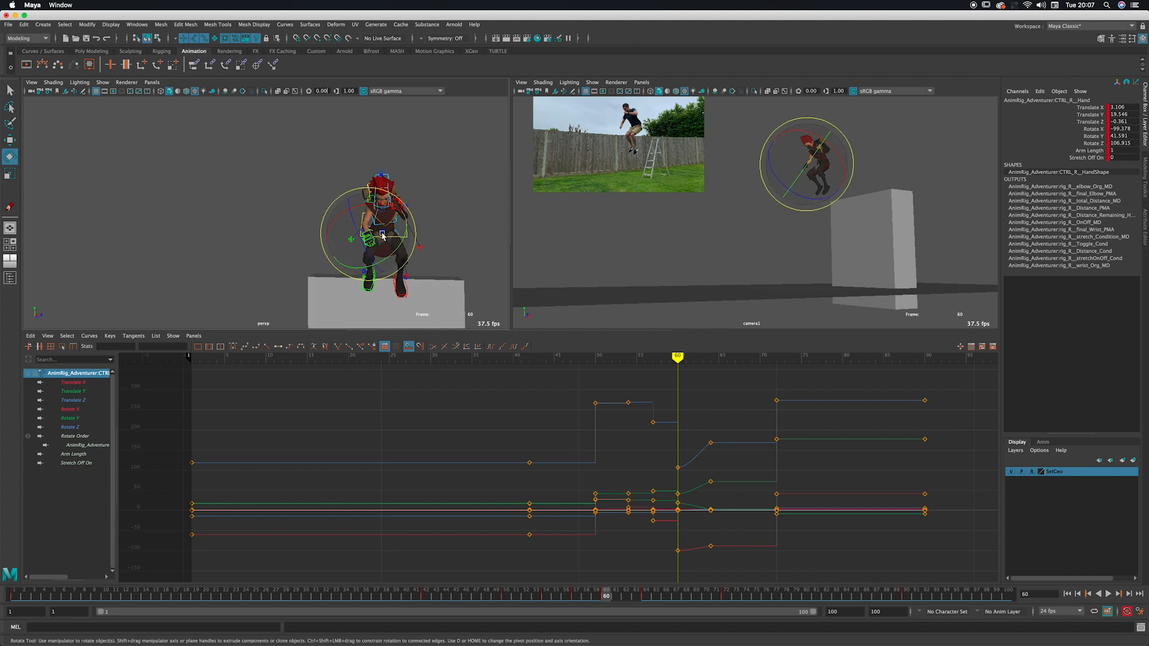
Step: Move the right elbow pole control at frame 60 upward and outward from the body
{"action": "left_click", "coordinate": [354, 240]}
{"action": "left_click_drag", "start_coordinate": [356, 240], "coordinate": [334, 204]}
{"action": "left_click_drag", "start_coordinate": [413, 203], "coordinate": [372, 204], "text": "alt"}
Step: Flip through the keyed poses from frame 54 to the landing at frame 72 to check the right arm and elbow
{"action": "key", "text": "comma"}
{"action": "key", "text": "comma"}
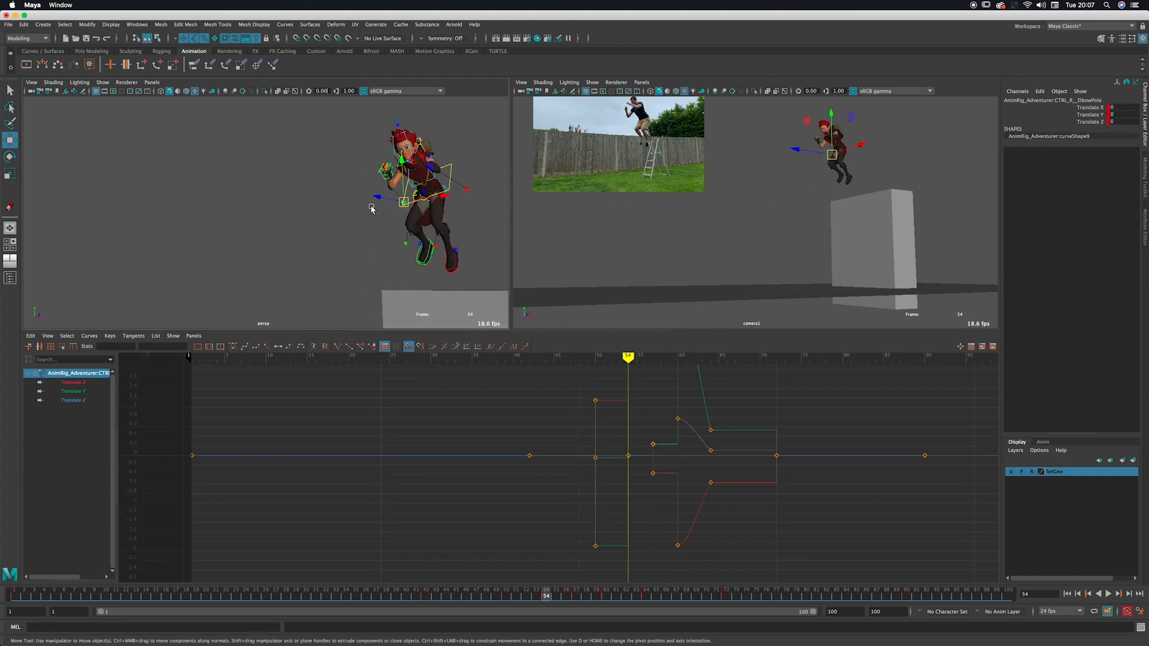
{"action": "key", "text": "period"}
{"action": "key", "text": "period"}
{"action": "key", "text": "comma"}
{"action": "key", "text": "comma"}
{"action": "key", "text": "comma"}
{"action": "key", "text": "period"}
{"action": "key", "text": "period"}
{"action": "key", "text": "period"}
{"action": "key", "text": "period"}
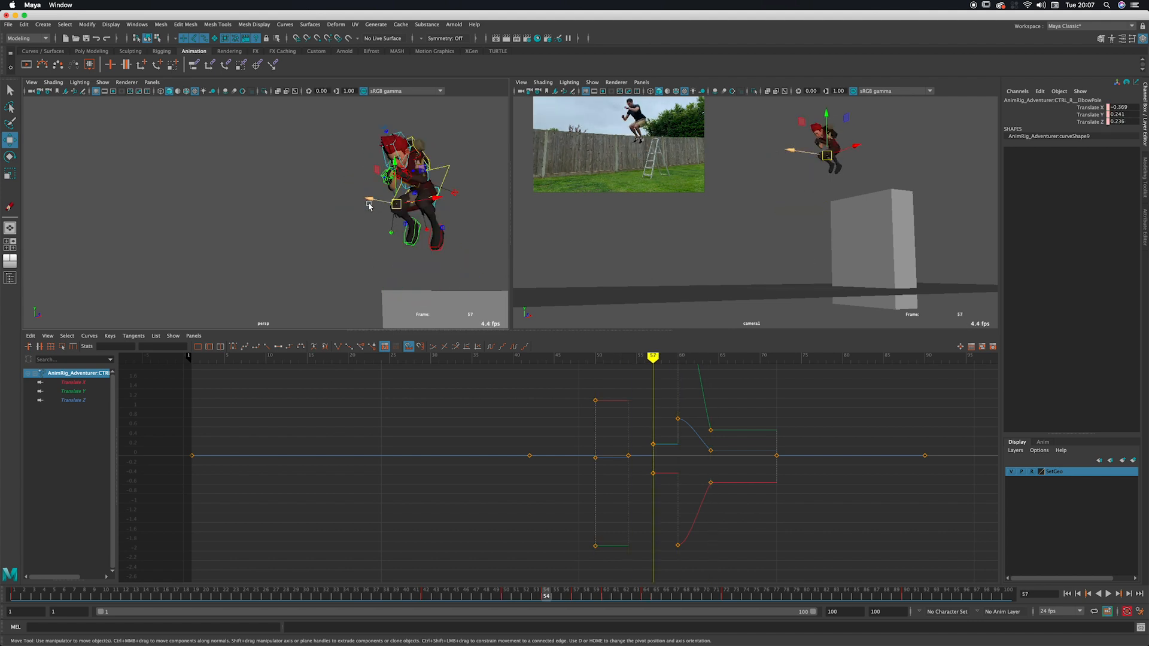
{"action": "key", "text": "period"}
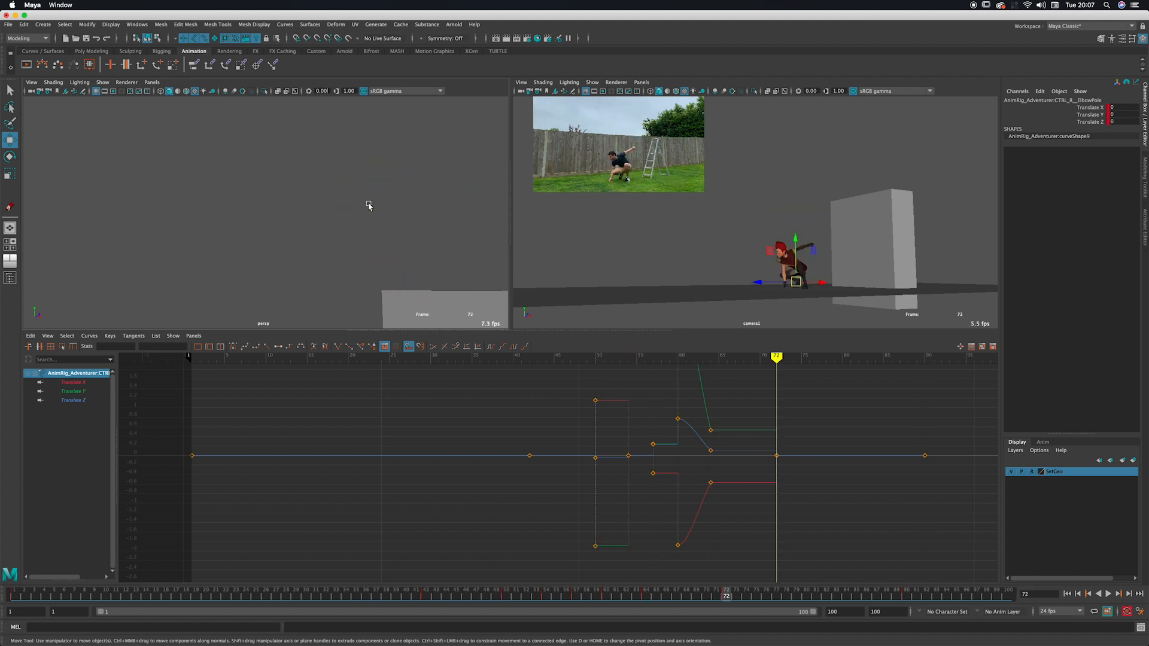
Step: Flip back through the keyed poses from frame 72 to frame 50 and compare the arms with the reference footage
{"action": "key", "text": "comma"}
{"action": "key", "text": "comma"}
{"action": "key", "text": "comma"}
{"action": "key", "text": "comma"}
{"action": "key", "text": "comma"}
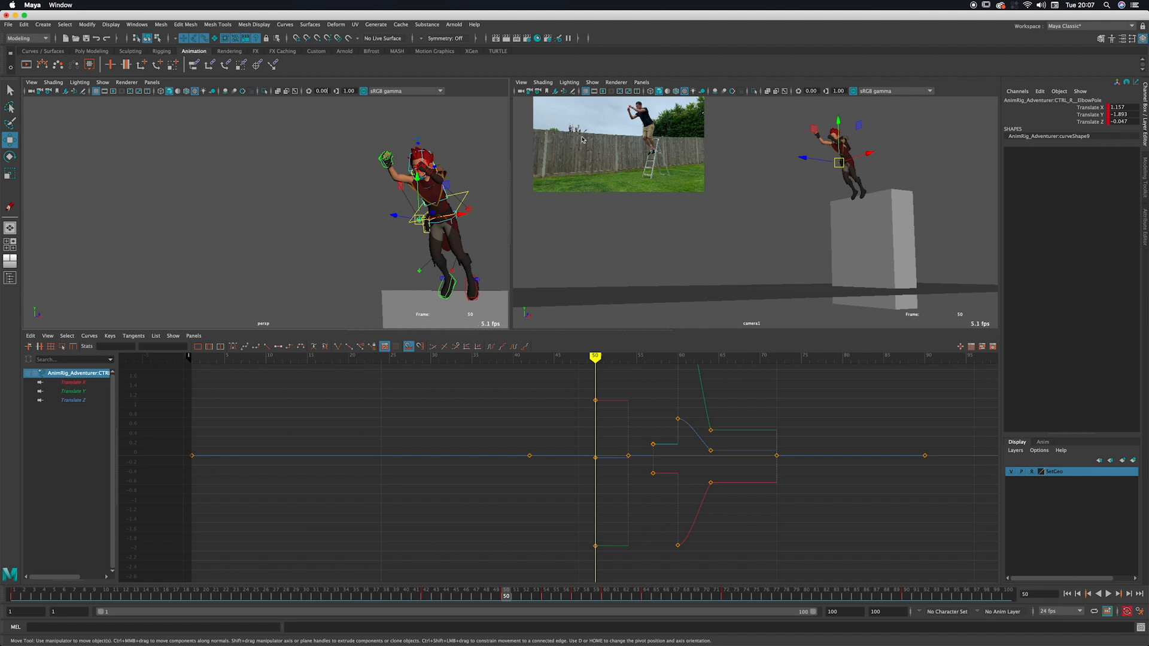
{"action": "key", "text": "q"}
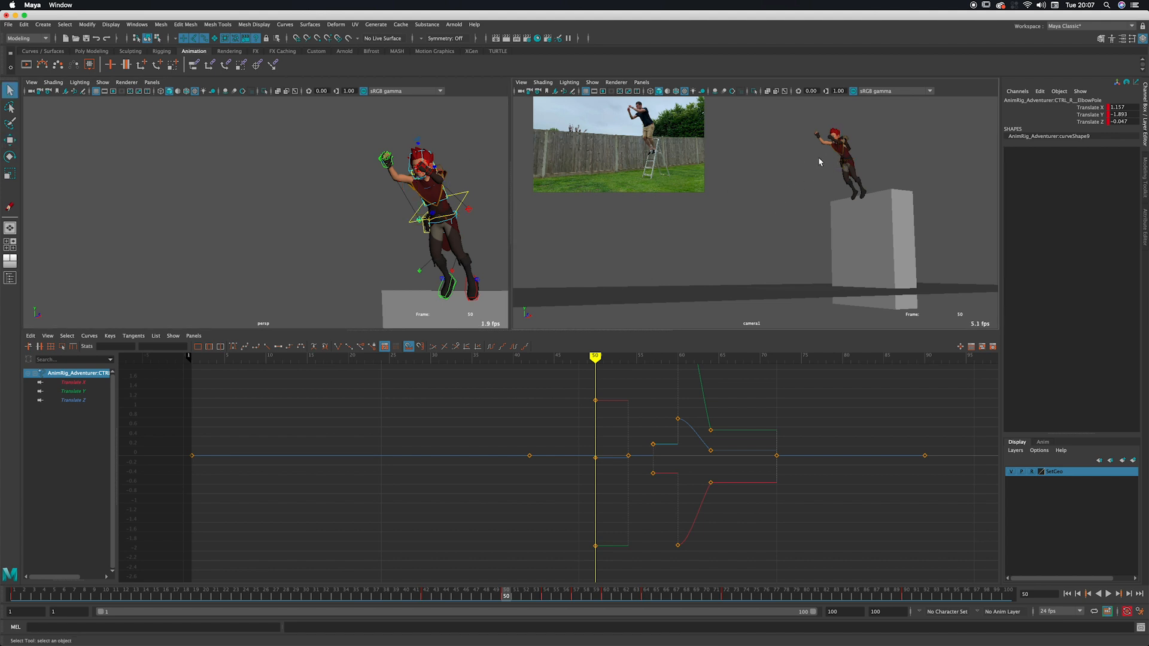
{"action": "key", "text": "w"}
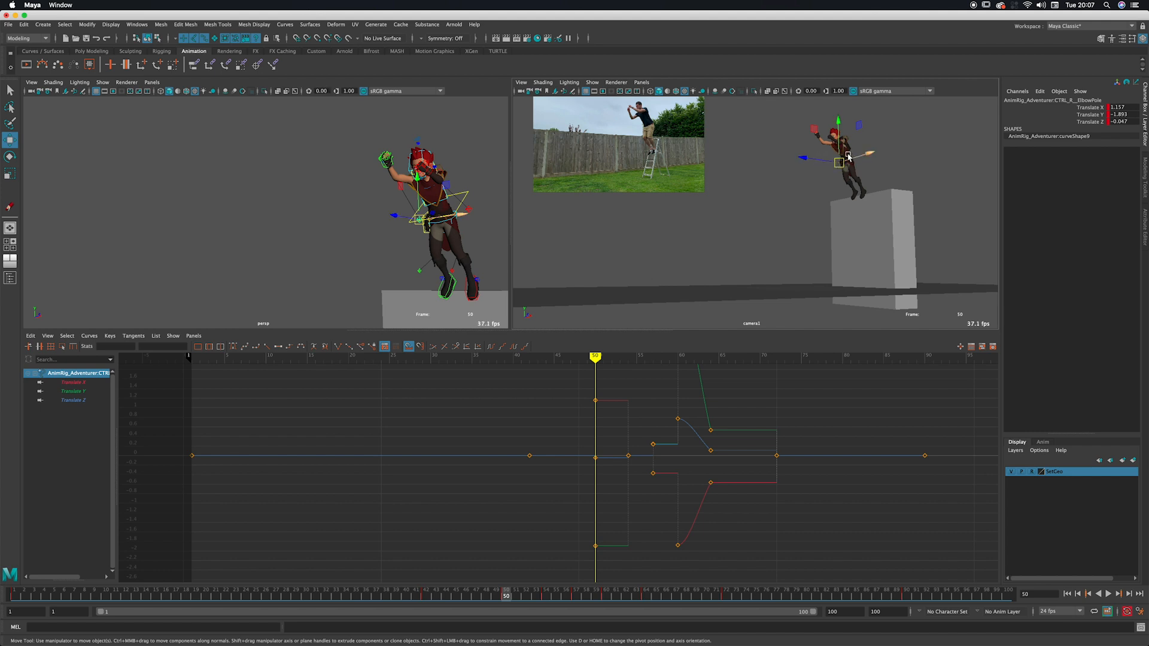
{"action": "key", "text": "q"}
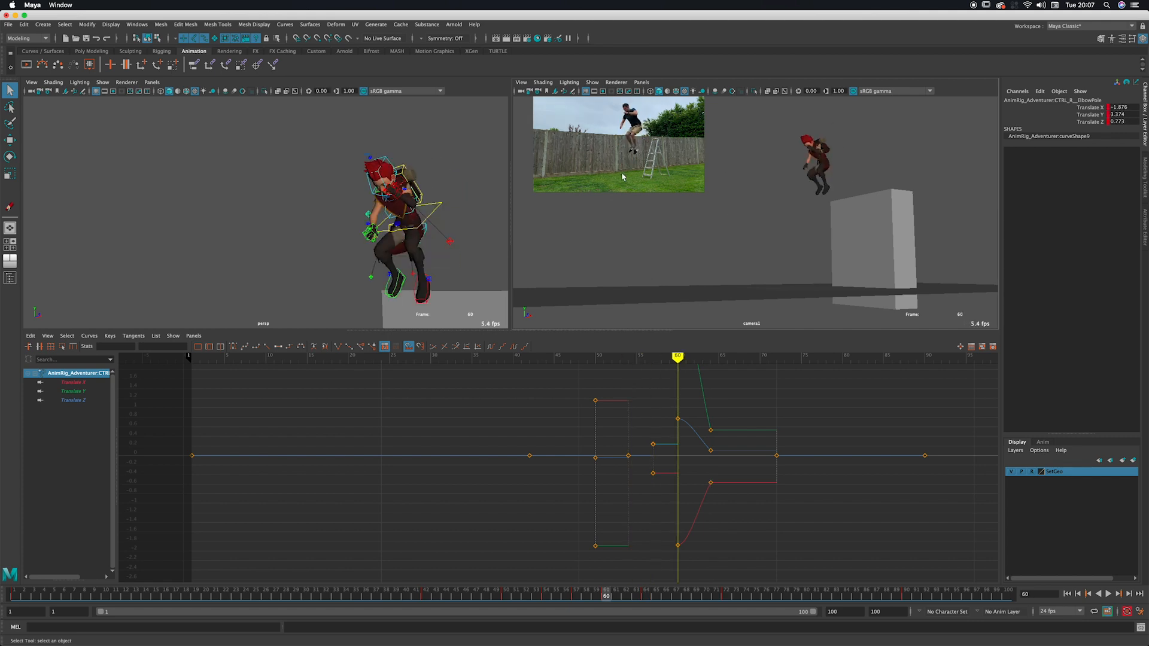
Step: Select the left hand control at frame 60 and compare the pose with frame 57 in the enlarged camera view
{"action": "left_click_drag", "start_coordinate": [429, 241], "coordinate": [366, 242], "text": "alt"}
{"action": "left_click", "coordinate": [341, 240]}
{"action": "key", "text": "w"}
{"action": "key", "text": "e"}
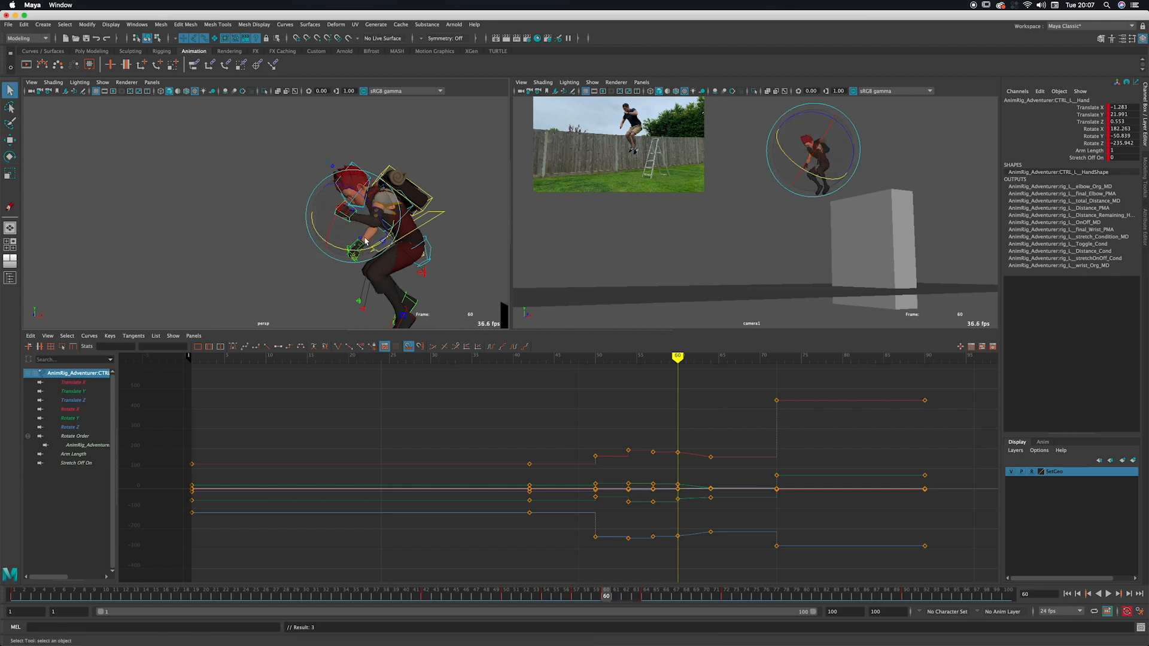
{"action": "key", "text": "q"}
{"action": "key", "text": "space"}
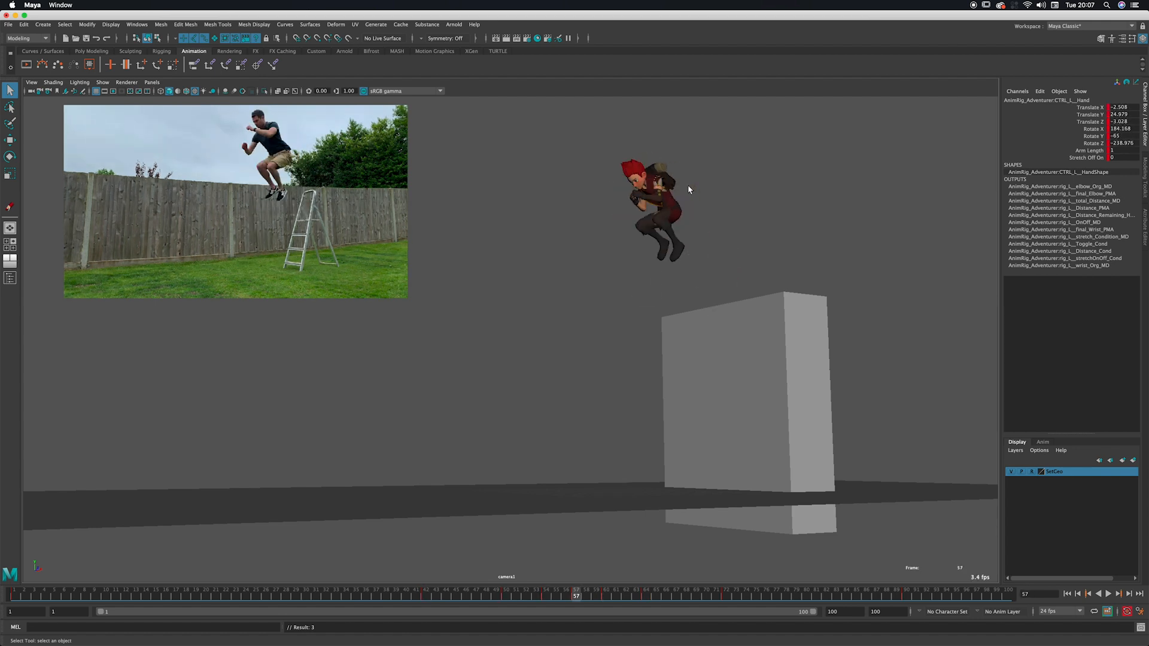
{"action": "key", "text": "space"}
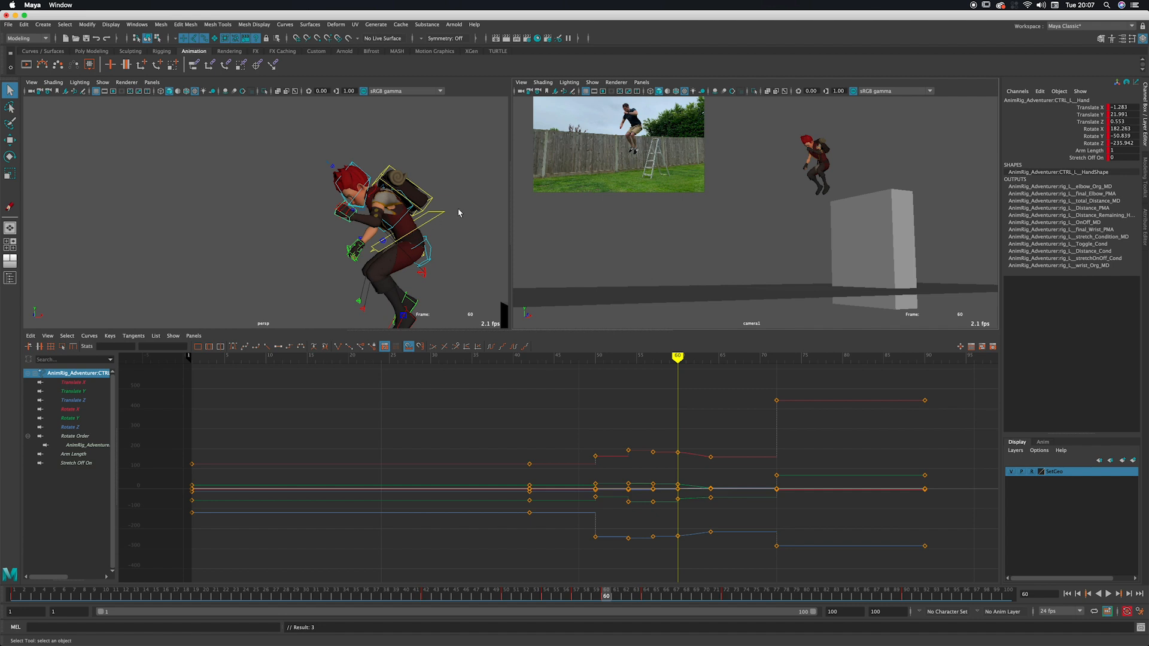
Step: Select the chest control and flip repeatedly between the keyed poses around frames 54, 57 and 60 to examine the torso's rotation
{"action": "mouse_move", "coordinate": [396, 255]}
{"action": "left_mouse_down", "text": "alt"}
{"action": "mouse_move", "coordinate": [472, 239]}
{"action": "mouse_move", "coordinate": [408, 213]}
{"action": "mouse_move", "coordinate": [412, 238]}
{"action": "left_mouse_up", "text": "alt"}
{"action": "left_click", "coordinate": [408, 214]}
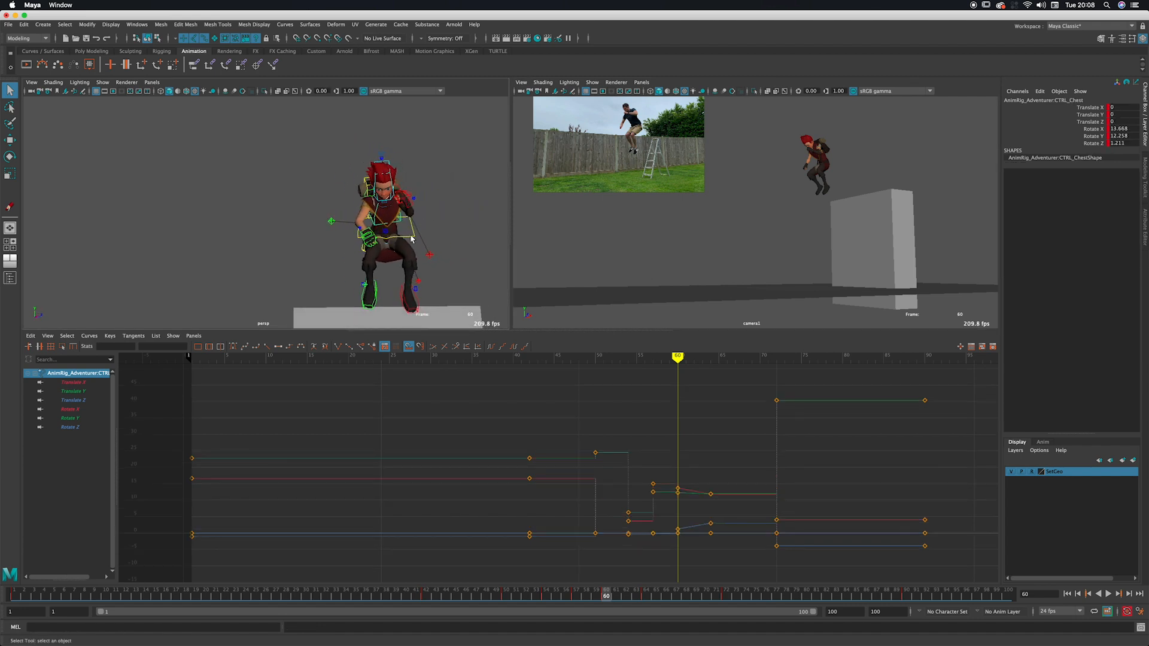
{"action": "key", "text": "comma"}
{"action": "key", "text": "comma"}
{"action": "key", "text": "period"}
{"action": "key", "text": "period"}
{"action": "key", "text": "comma"}
{"action": "key", "text": "comma"}
{"action": "key", "text": "comma"}
{"action": "key", "text": "period"}
{"action": "key", "text": "period"}
{"action": "key", "text": "period"}
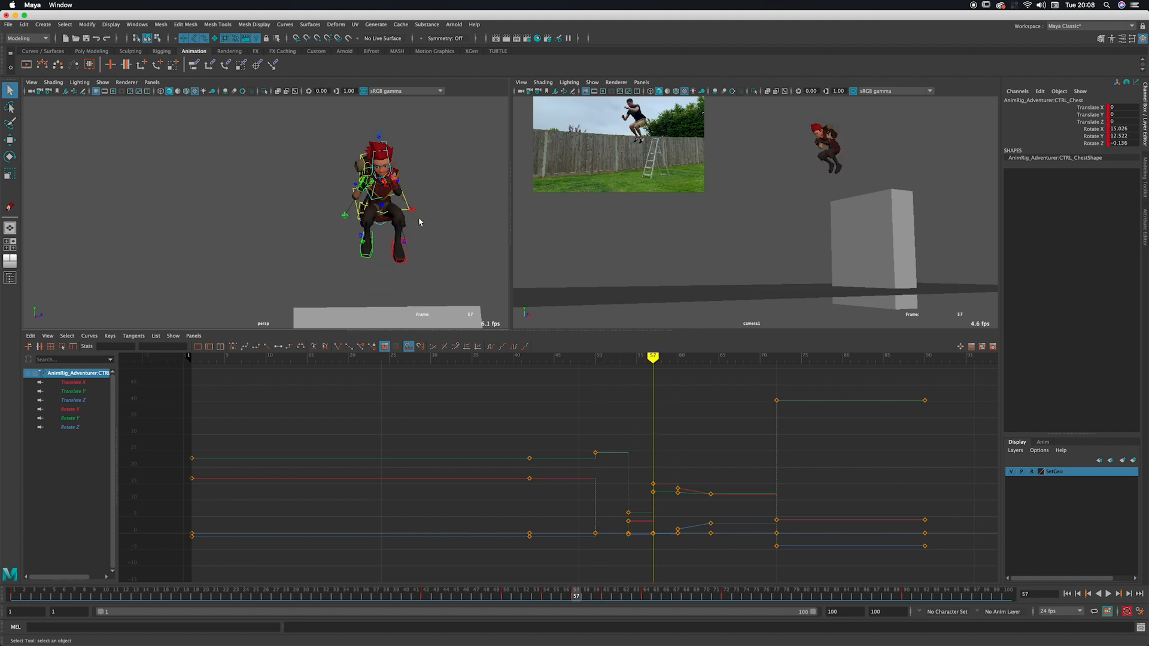
{"action": "key", "text": "comma"}
{"action": "key", "text": "period"}
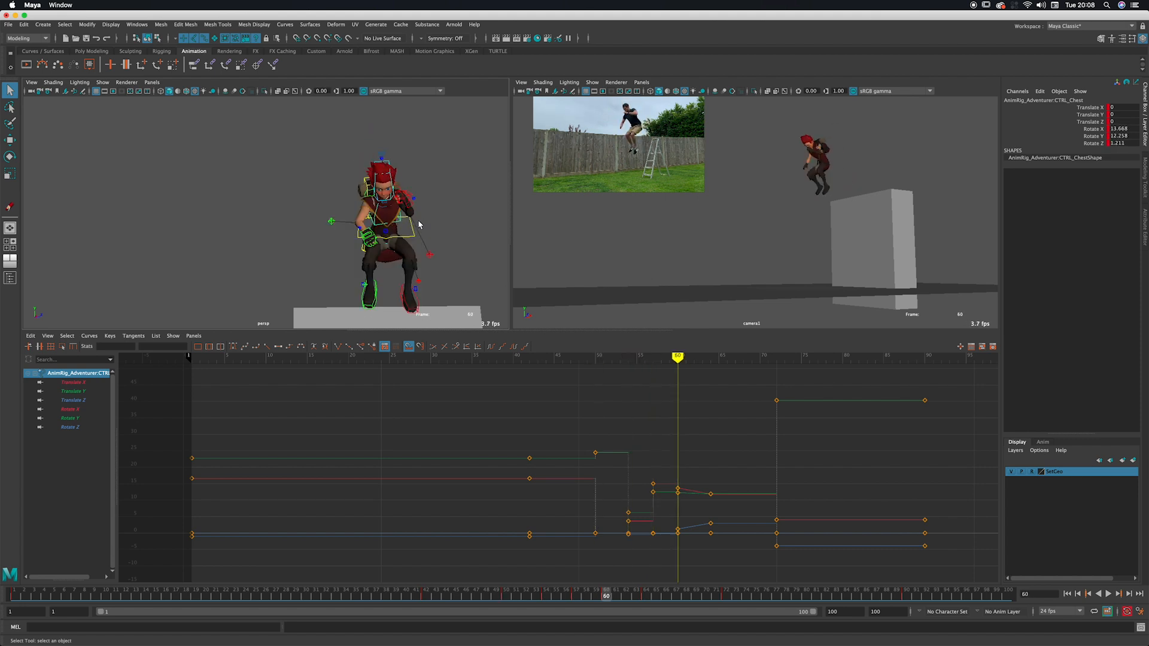
{"action": "key", "text": "comma"}
{"action": "key", "text": "period"}
{"action": "key", "text": "comma"}
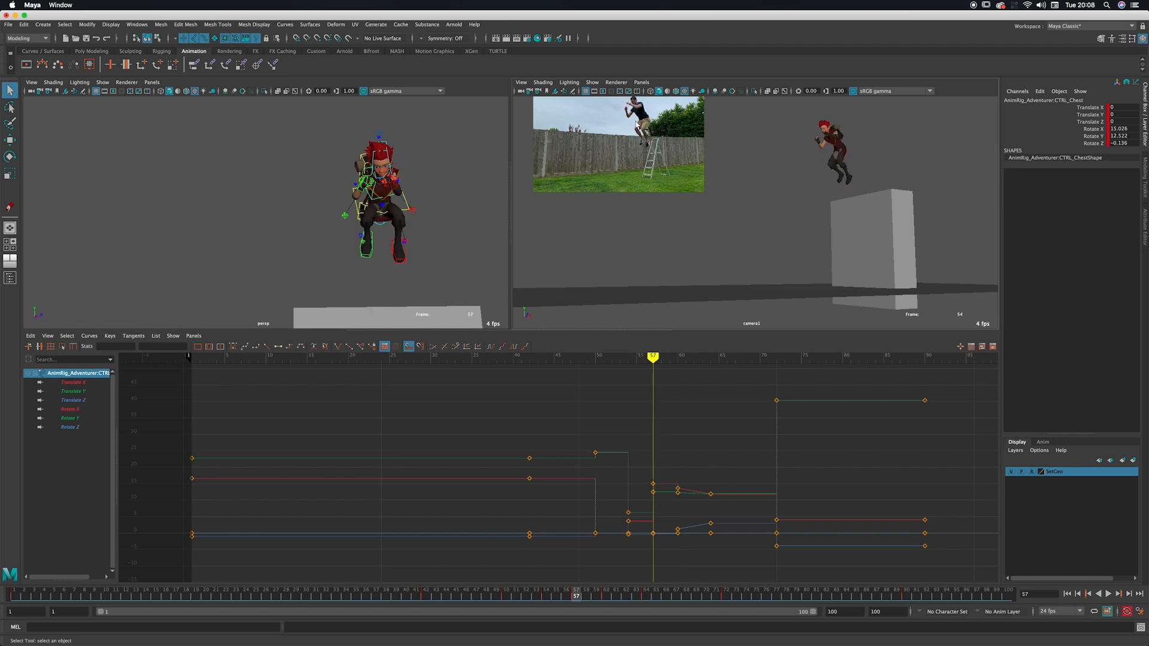
{"action": "key", "text": "period"}
{"action": "key", "text": "comma"}
{"action": "key", "text": "comma"}
{"action": "key", "text": "period"}
{"action": "key", "text": "period"}
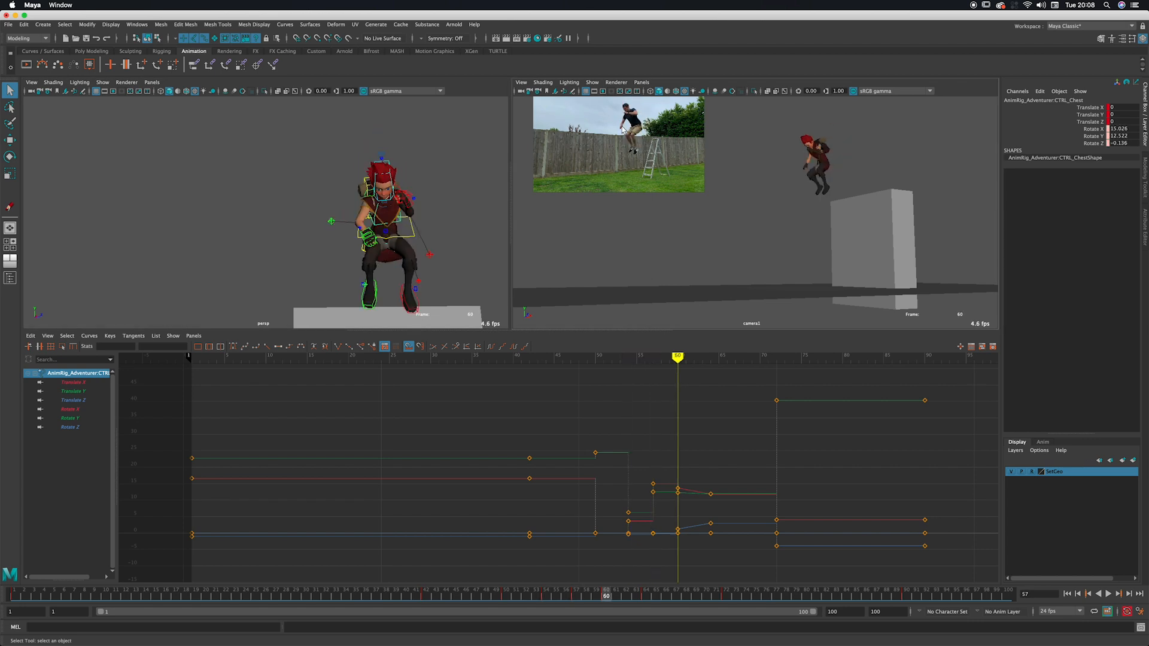
{"action": "key", "text": "period"}
{"action": "key", "text": "comma"}
{"action": "key", "text": "comma"}
{"action": "key", "text": "comma"}
Step: Rotate the chest control at frame 60 to about X 4.986, Y 13.239, Z -0.363
{"action": "key", "text": "period"}
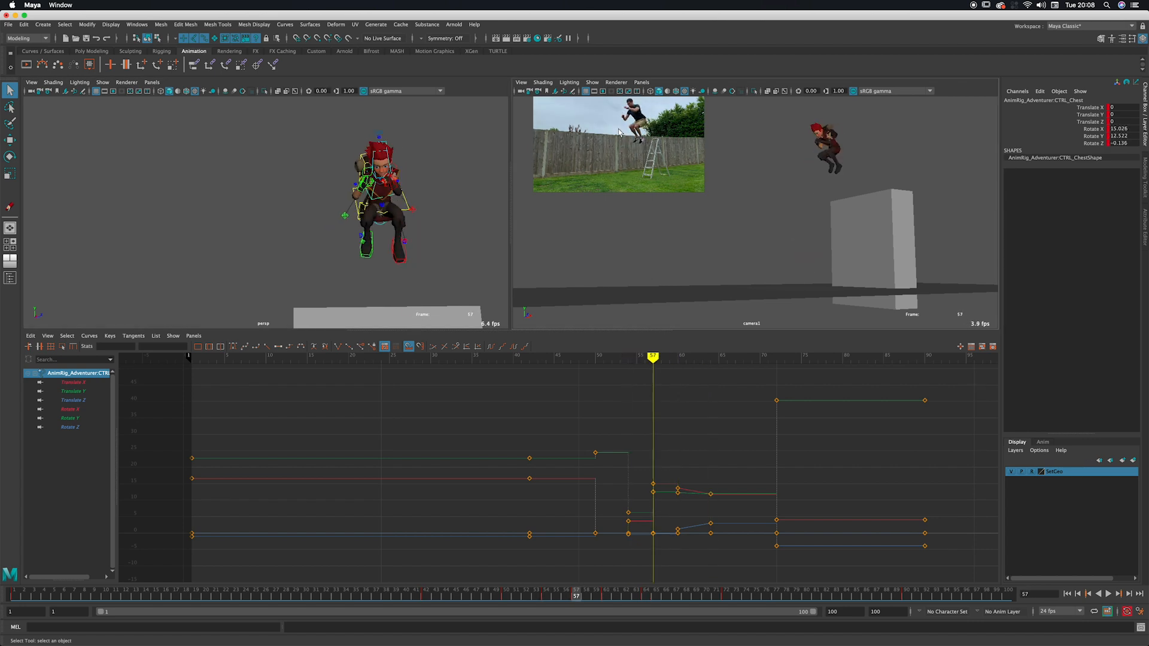
{"action": "key", "text": "period"}
{"action": "key", "text": "e"}
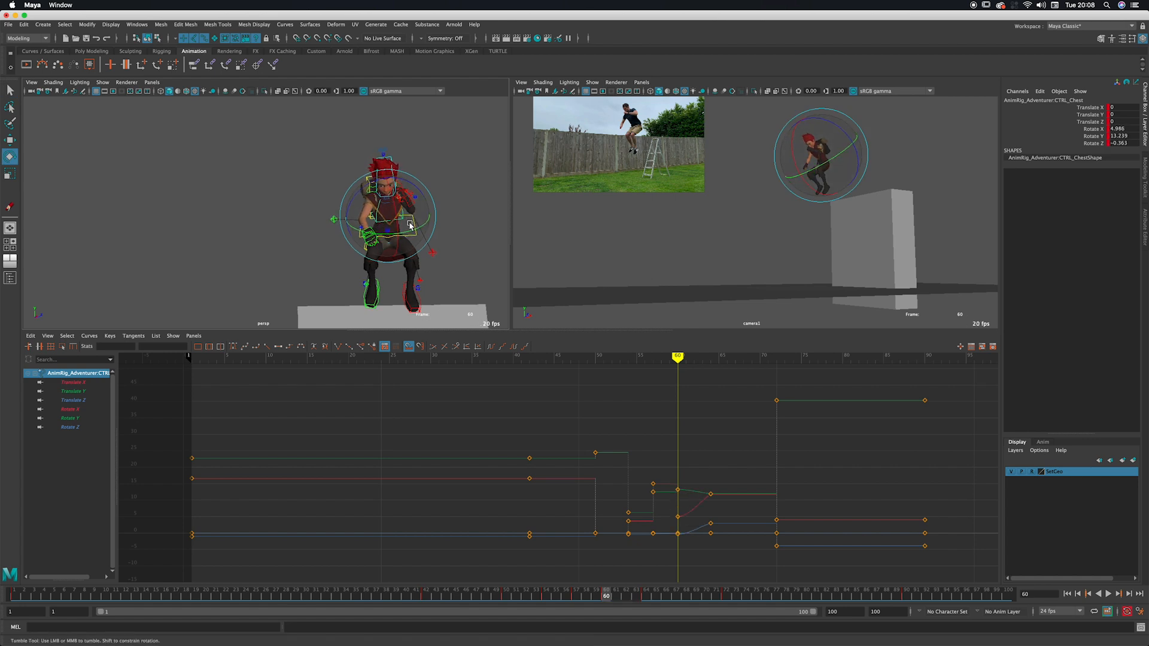
Step: Isolate the body control's Rotate X curve in the graph and select its key at frame 60
{"action": "mouse_move", "coordinate": [411, 225]}
{"action": "left_mouse_down", "text": "alt"}
{"action": "mouse_move", "coordinate": [446, 205]}
{"action": "mouse_move", "coordinate": [419, 208]}
{"action": "left_mouse_up", "text": "alt"}
{"action": "left_click", "coordinate": [448, 203]}
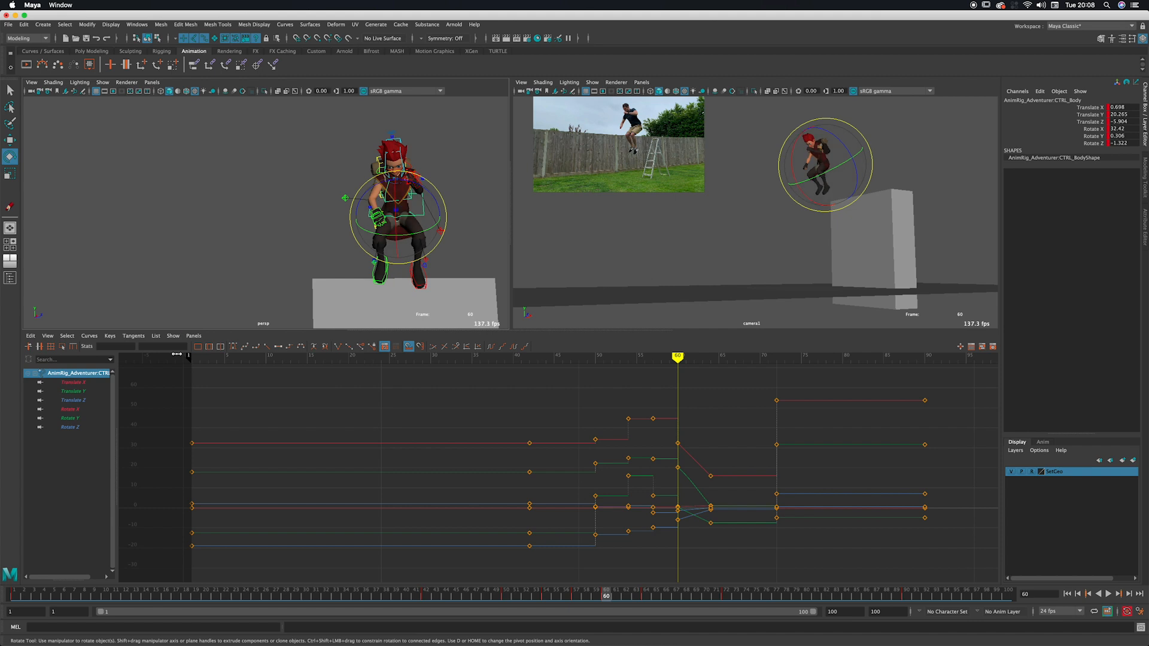
{"action": "left_click", "coordinate": [84, 399]}
{"action": "left_click", "coordinate": [85, 411]}
{"action": "left_click", "coordinate": [678, 483]}
{"action": "key", "text": "w"}
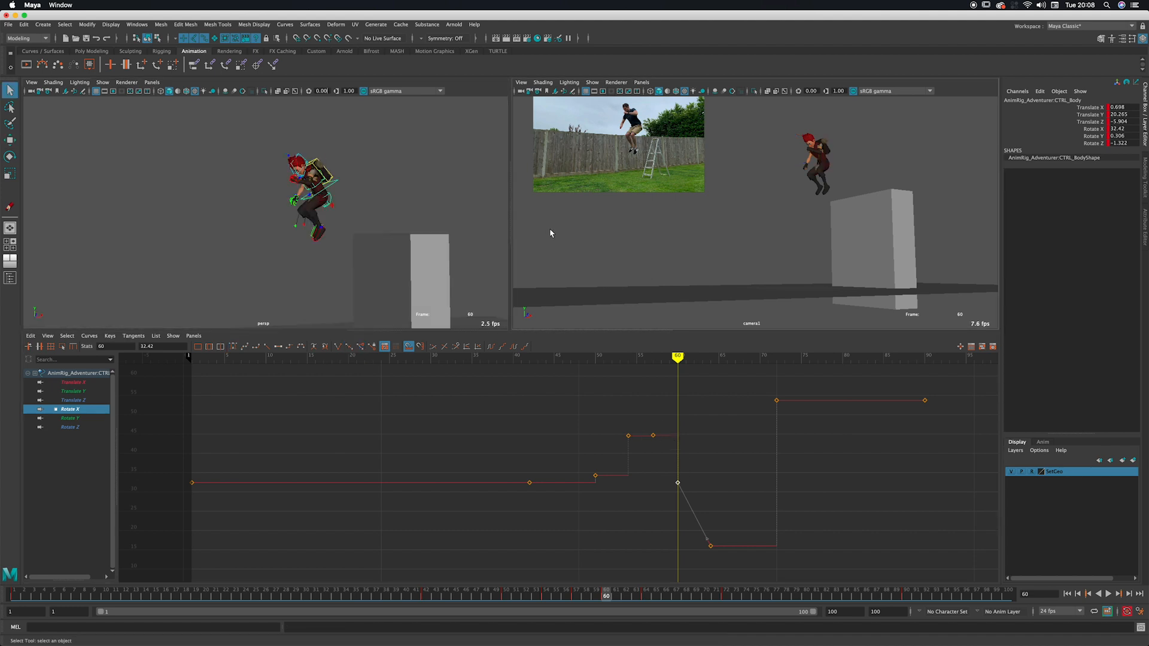
Step: Flip between the keyed poses from frame 54 to frame 64 to examine the body's forward lean against the reference footage
{"action": "key", "text": "comma"}
{"action": "key", "text": "comma"}
{"action": "key", "text": "comma"}
{"action": "key", "text": "period"}
{"action": "key", "text": "period"}
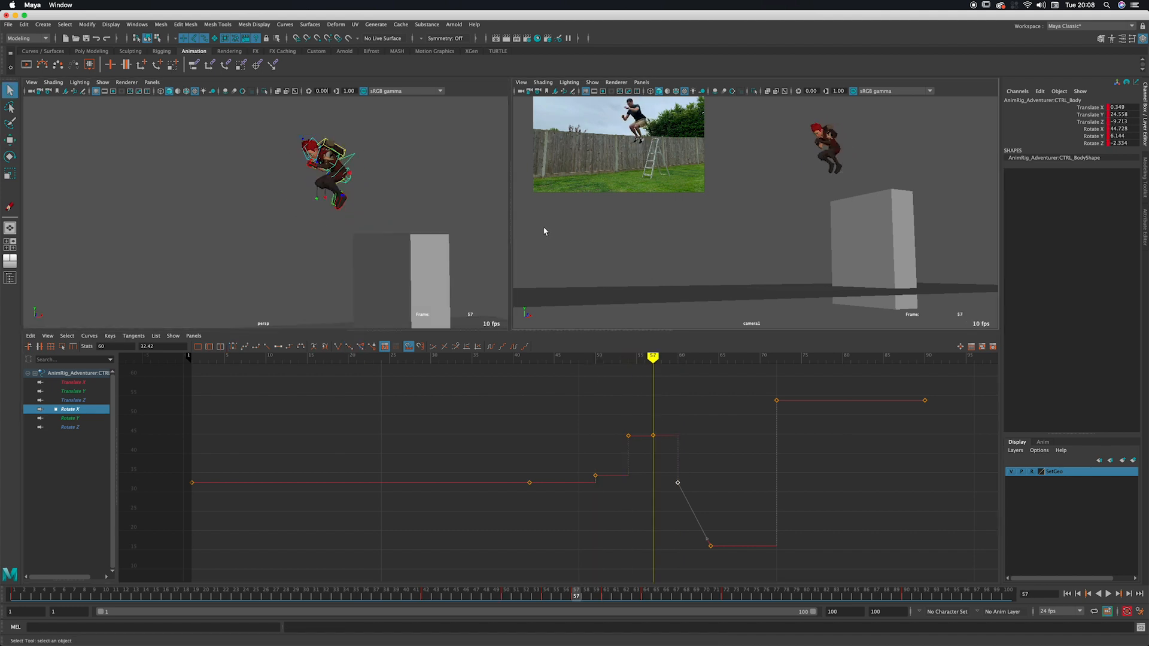
{"action": "key", "text": "period"}
{"action": "key", "text": "period"}
{"action": "key", "text": "comma"}
{"action": "key", "text": "comma"}
{"action": "key", "text": "comma"}
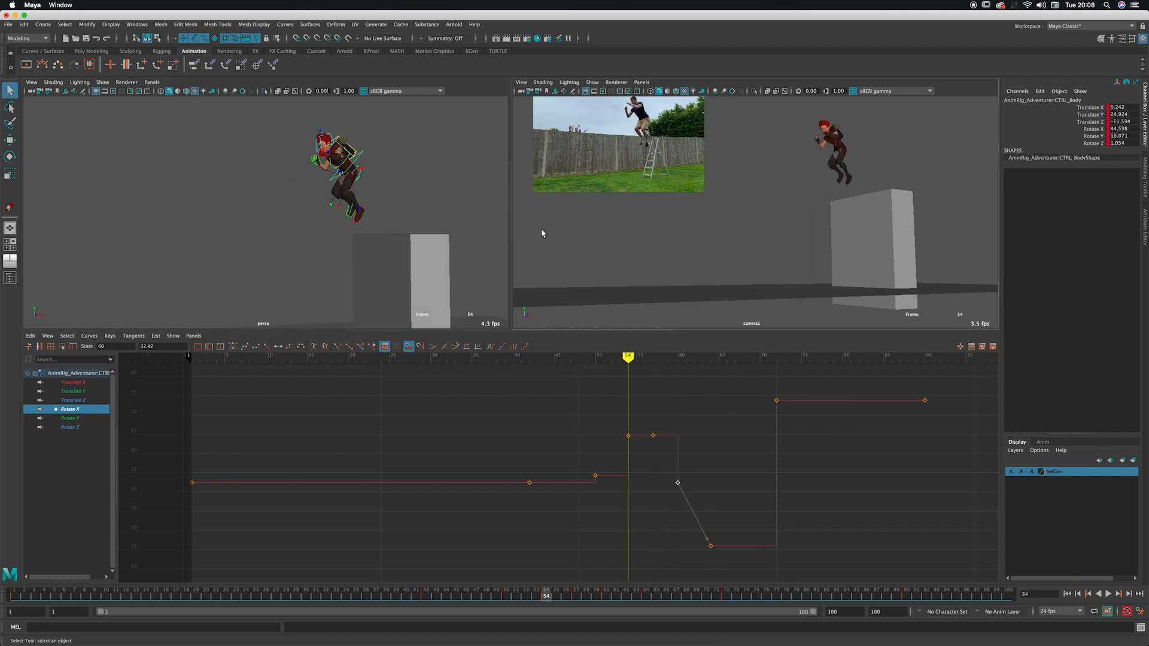
{"action": "key", "text": "period"}
{"action": "key", "text": "period"}
{"action": "key", "text": "period"}
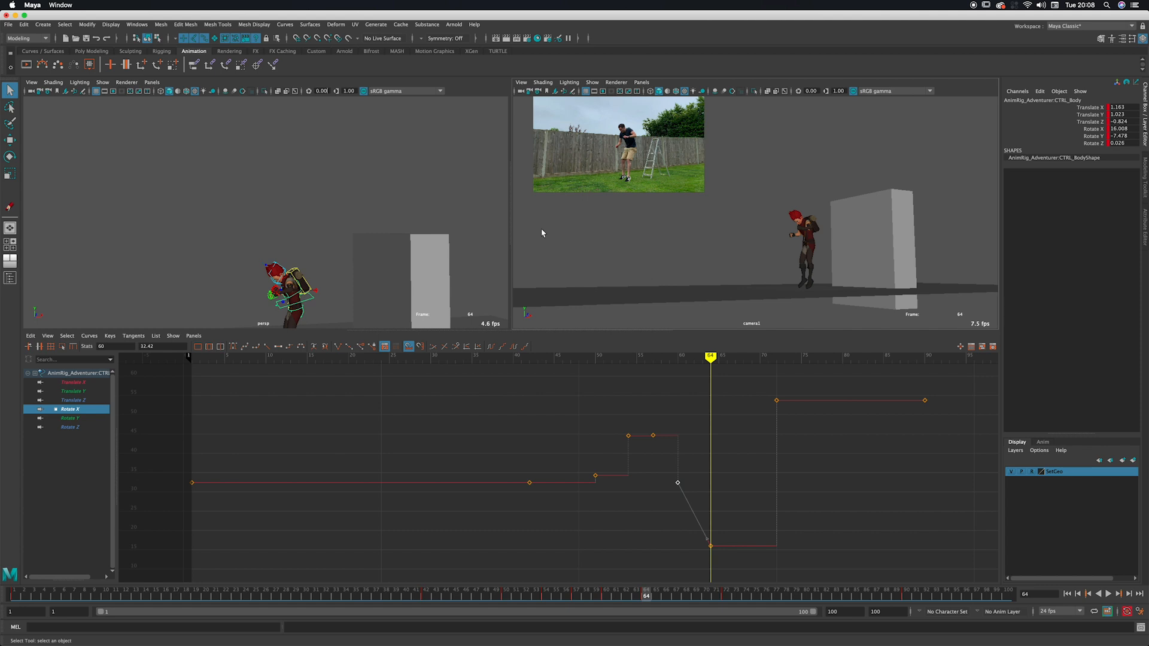
{"action": "key", "text": "comma"}
{"action": "key", "text": "comma"}
{"action": "key", "text": "comma"}
{"action": "key", "text": "comma"}
{"action": "key", "text": "period"}
{"action": "key", "text": "period"}
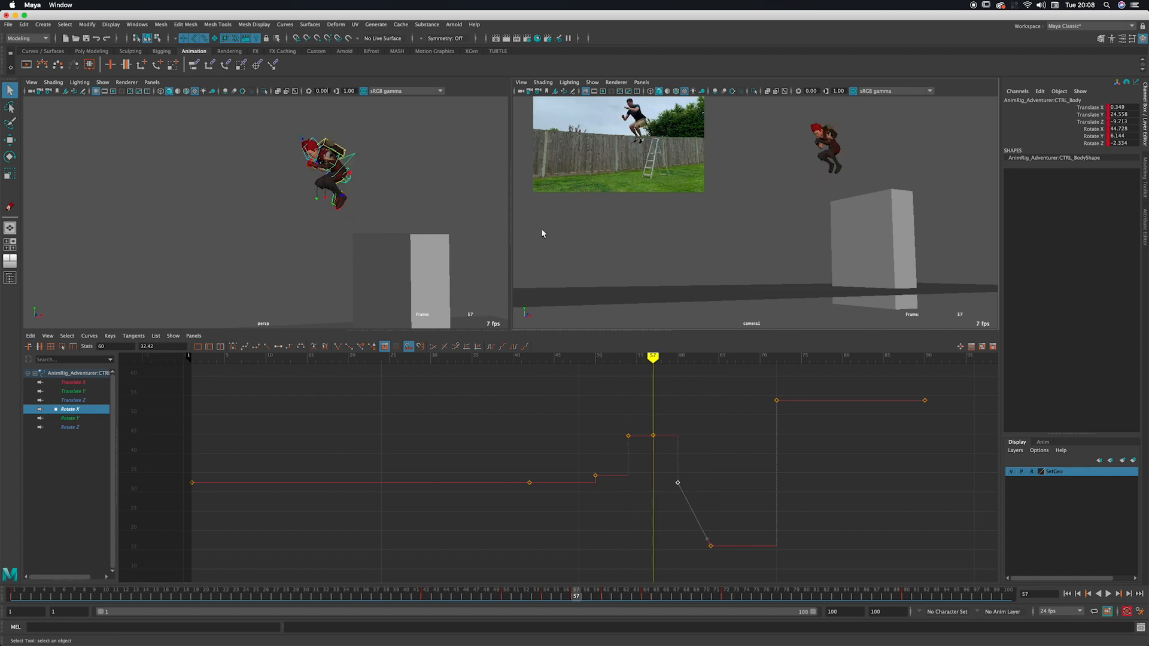
{"action": "key", "text": "period"}
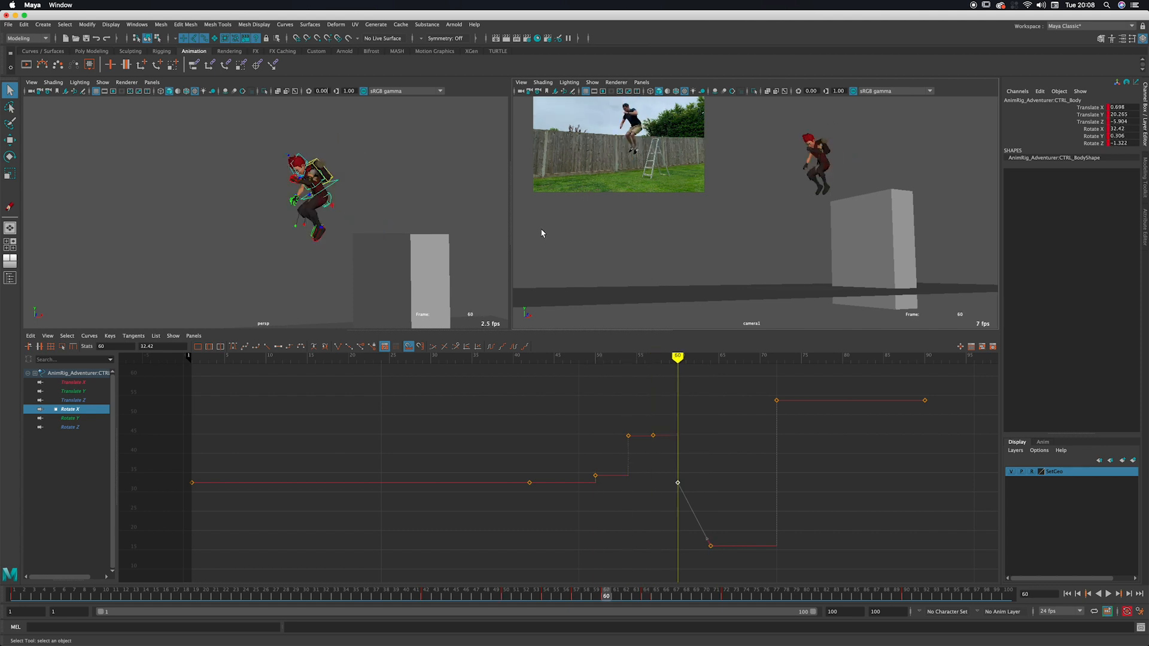